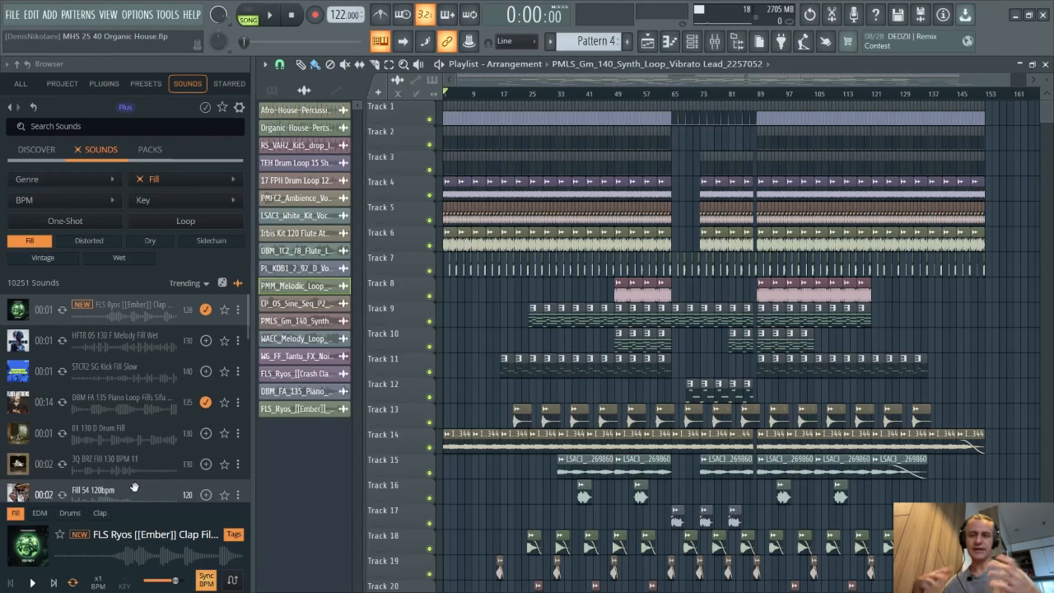
- Open the channel rack alongside the playlist and select Pattern 3 to view its channels
ctrl+scroll(403, 373, up, 3)
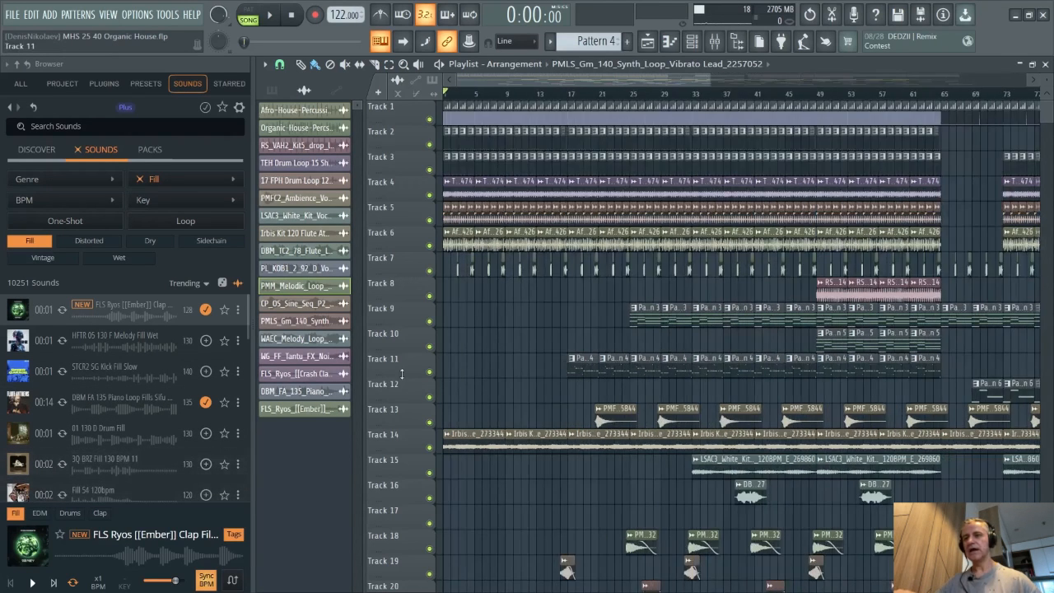
ctrl+scroll(403, 373, down, 1)
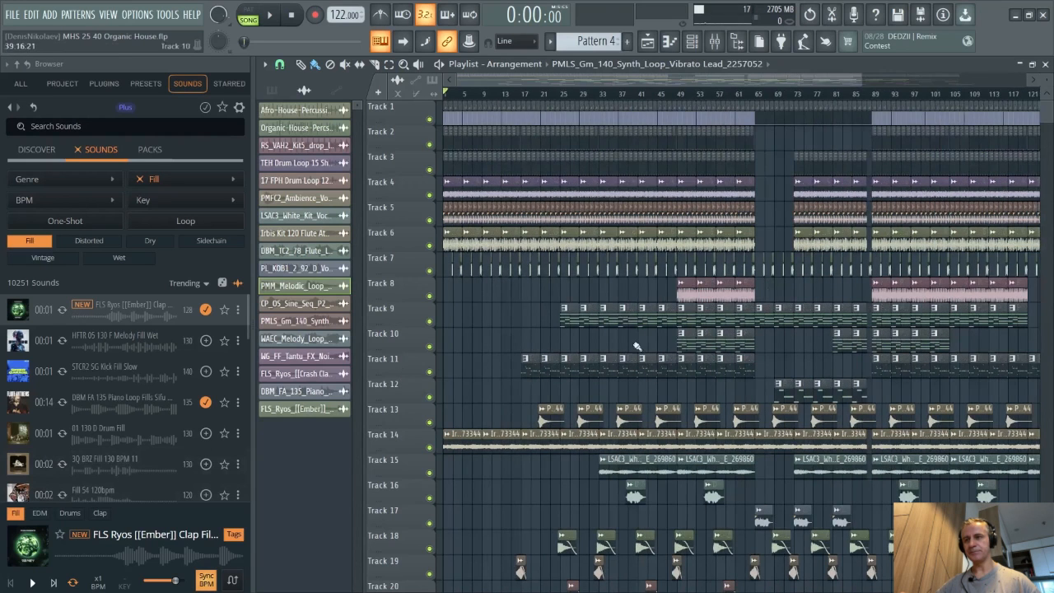
double_click(897, 64)
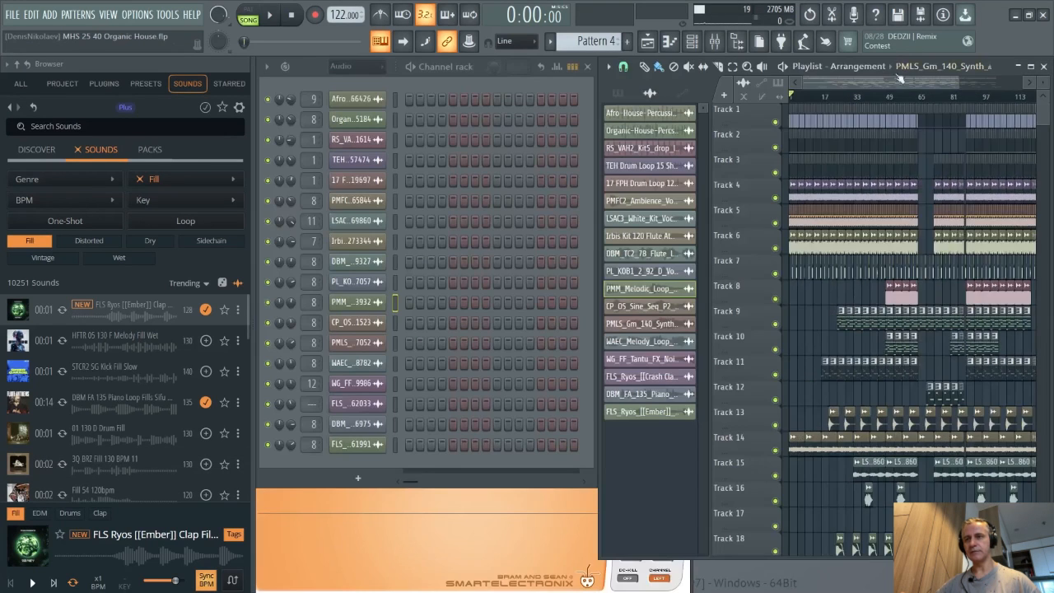
click(850, 370)
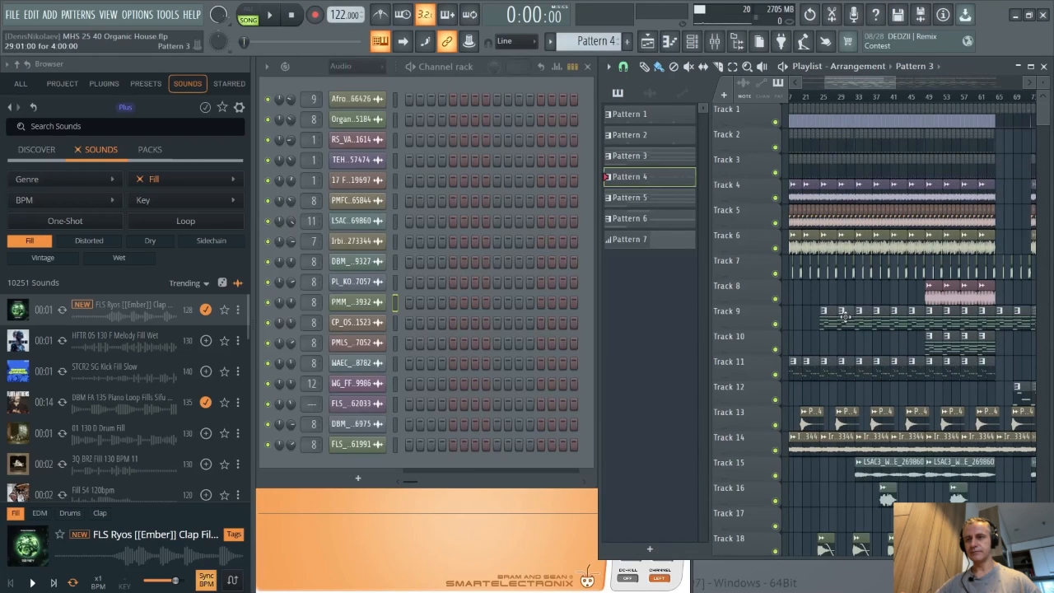
click(637, 155)
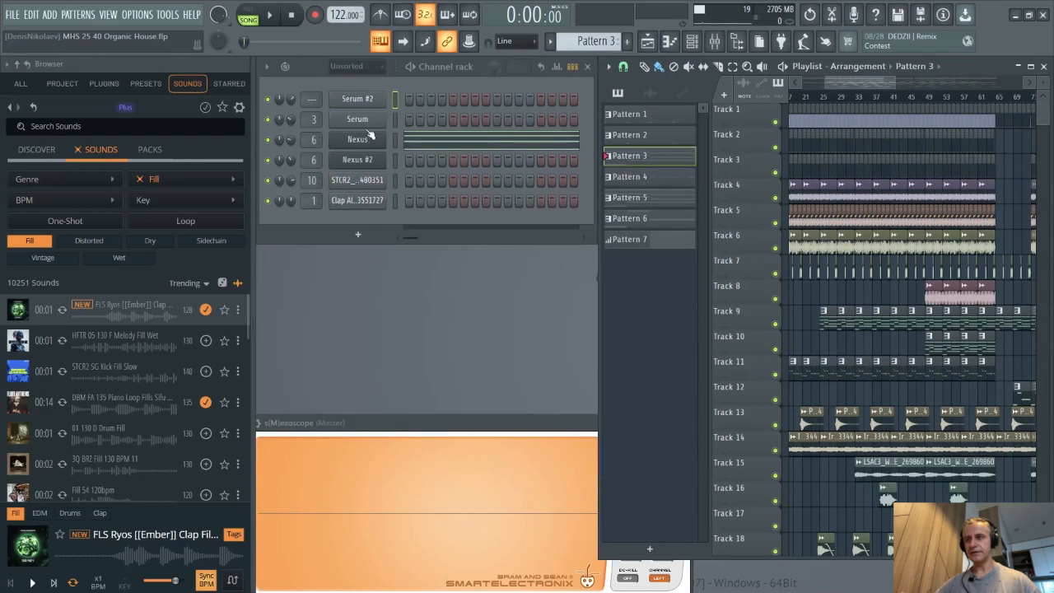
- Inspect Pattern 4 and Pattern 6 by selecting their clips in the playlist
click(934, 365)
click(934, 373)
scroll(918, 387, up, 5)
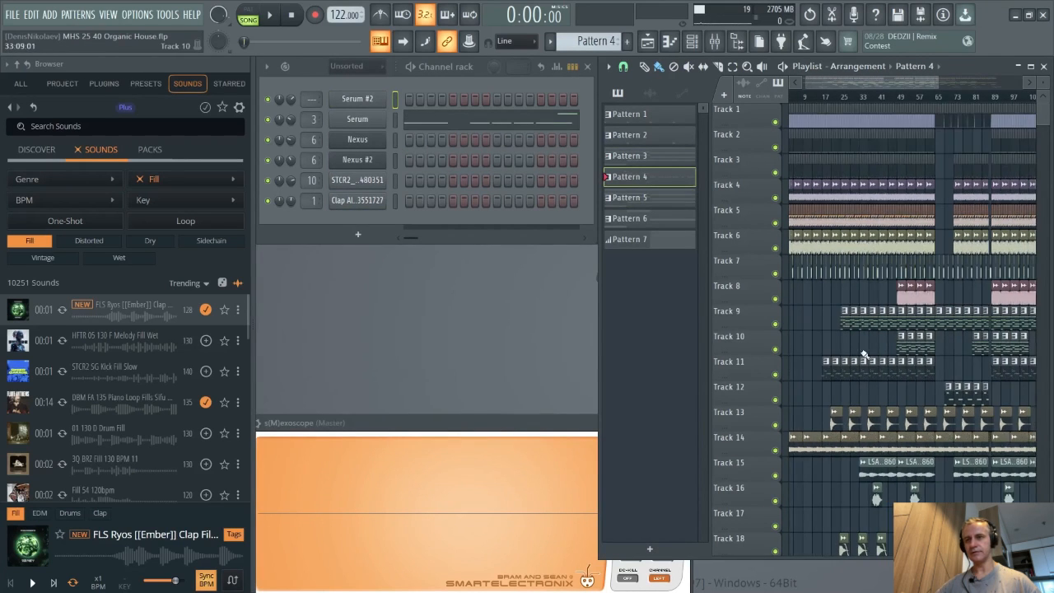
click(912, 397)
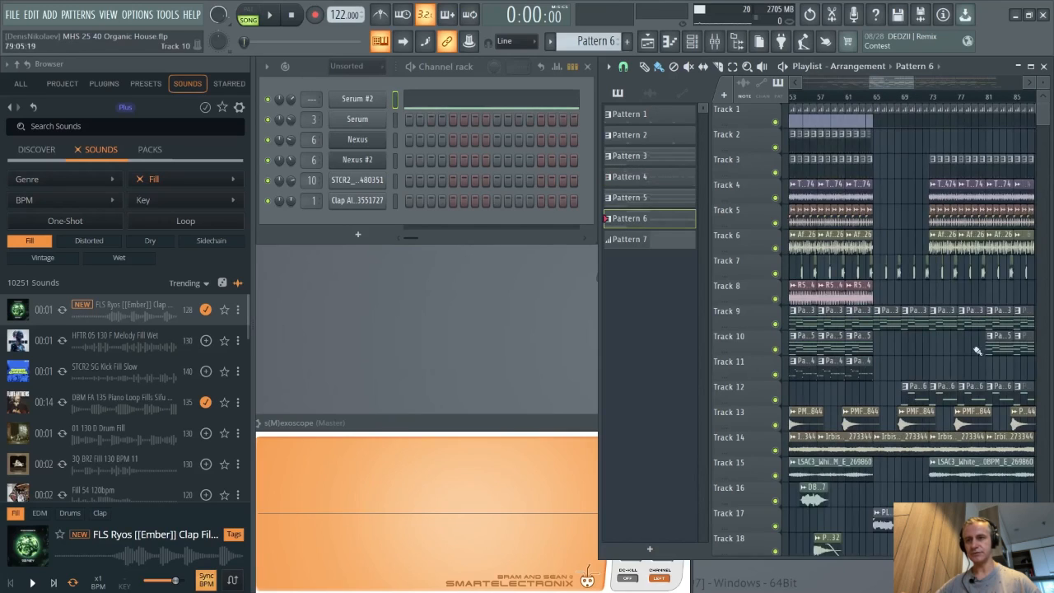
- Maximize the playlist and zoom across the whole arrangement to review how the tracks are laid out
scroll(977, 351, down, 4)
click(1030, 67)
scroll(480, 364, up, 3)
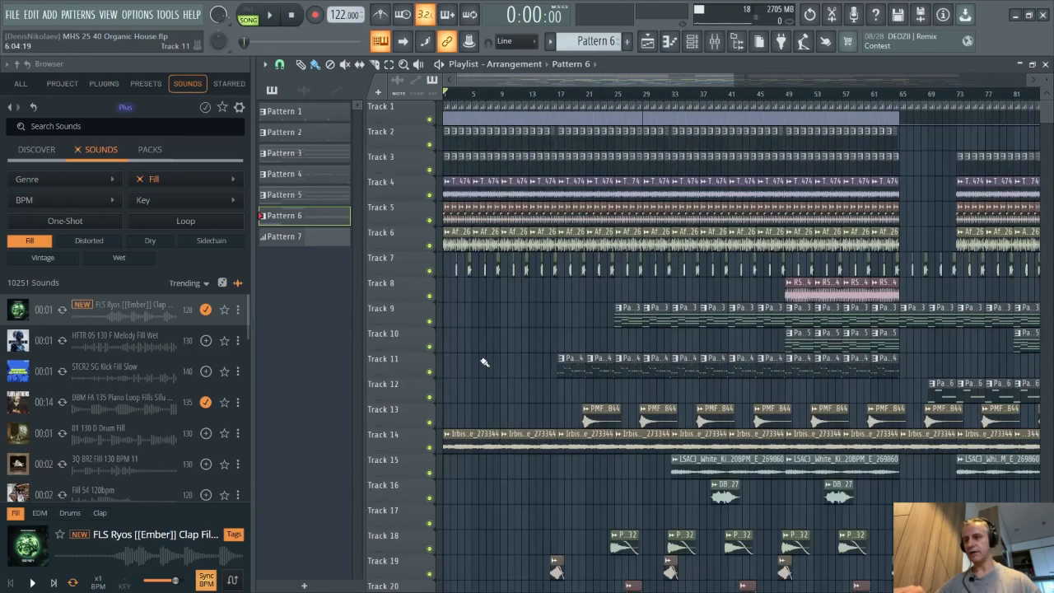
scroll(484, 362, down, 2)
scroll(484, 363, down, 4)
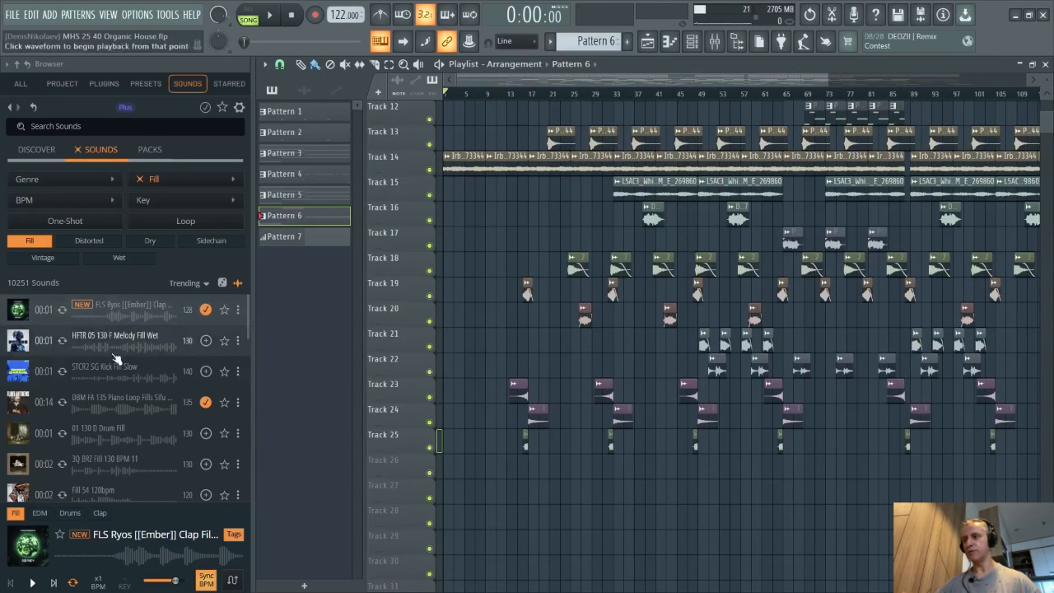
scroll(461, 384, down, 2)
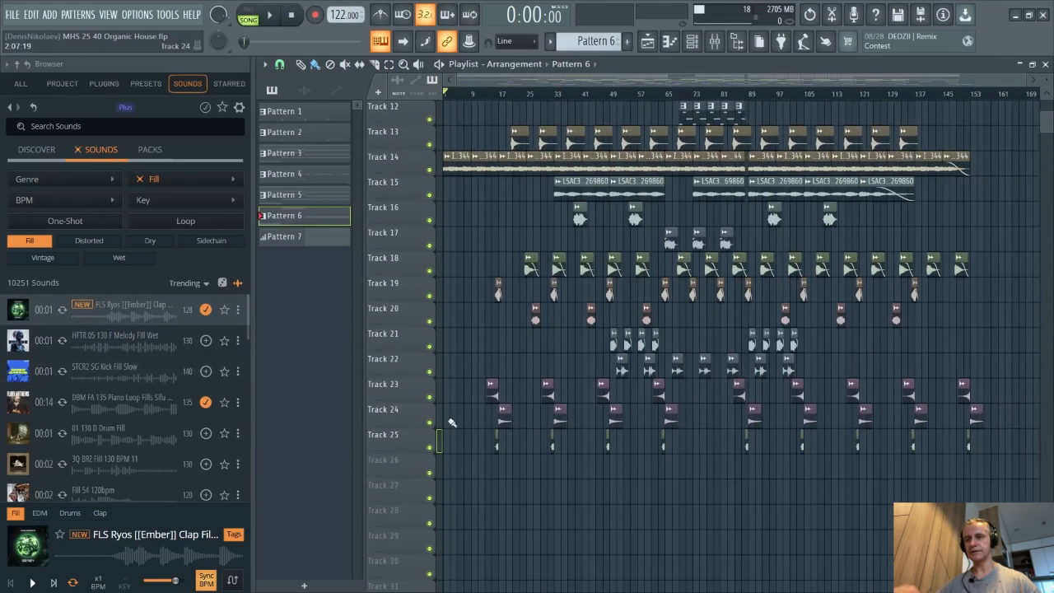
scroll(451, 423, up, 2)
scroll(451, 422, up, 2)
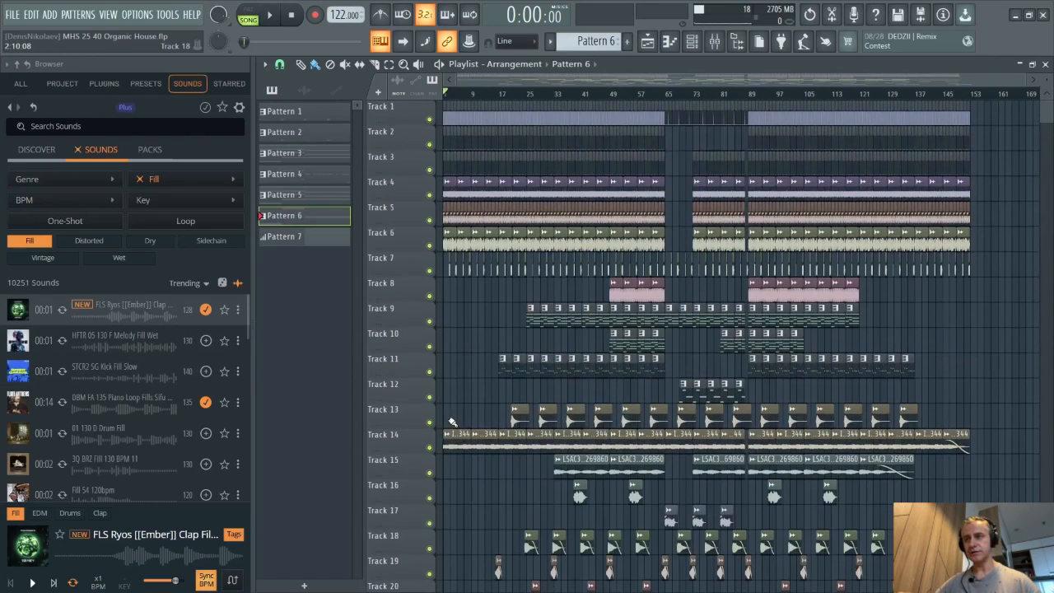
scroll(409, 417, up, 2)
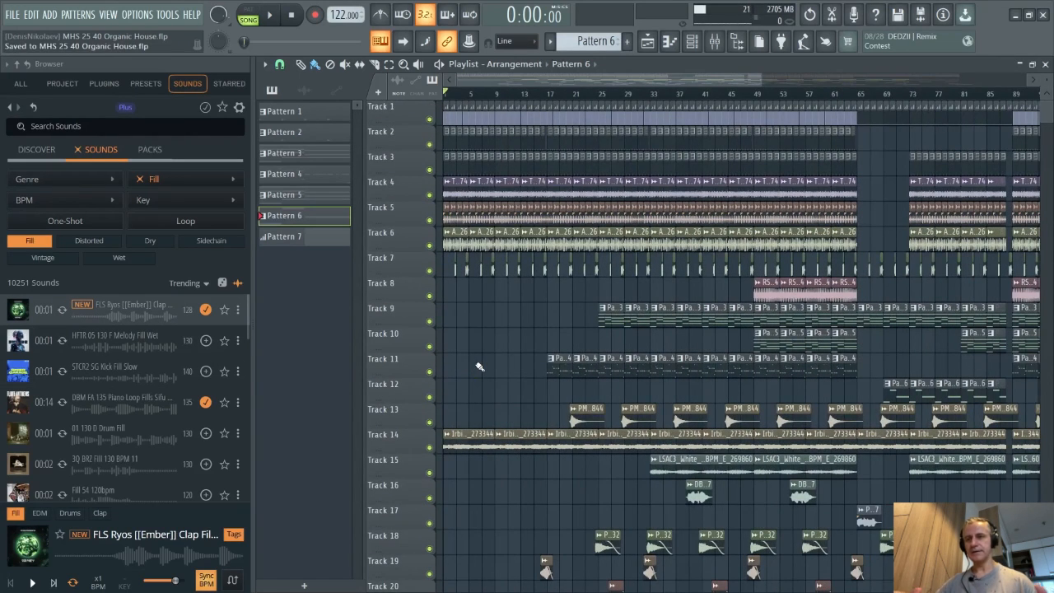
scroll(533, 265, up, 2)
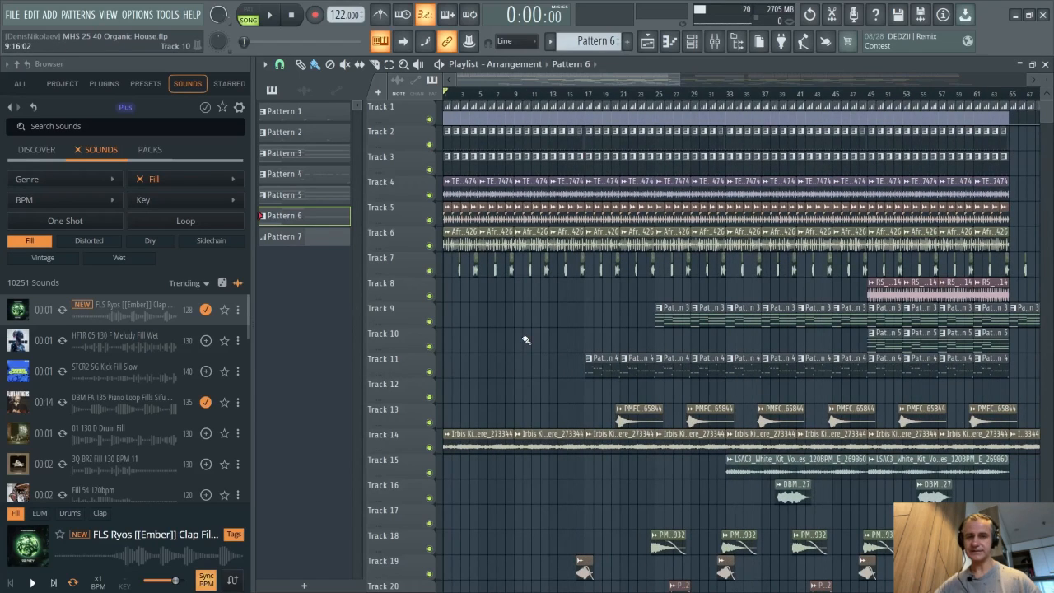
- Play the arrangement, jump the playhead to around bar 17, and follow the sections while listening
key(space)
scroll(668, 307, up, 2)
scroll(517, 325, down, 2)
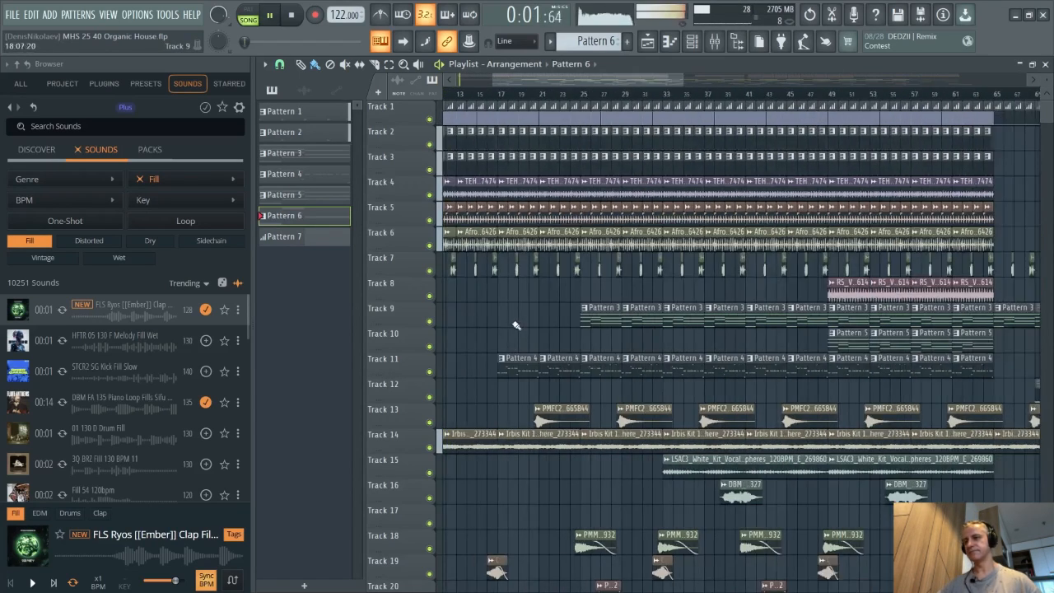
scroll(510, 316, down, 13)
scroll(482, 286, up, 3)
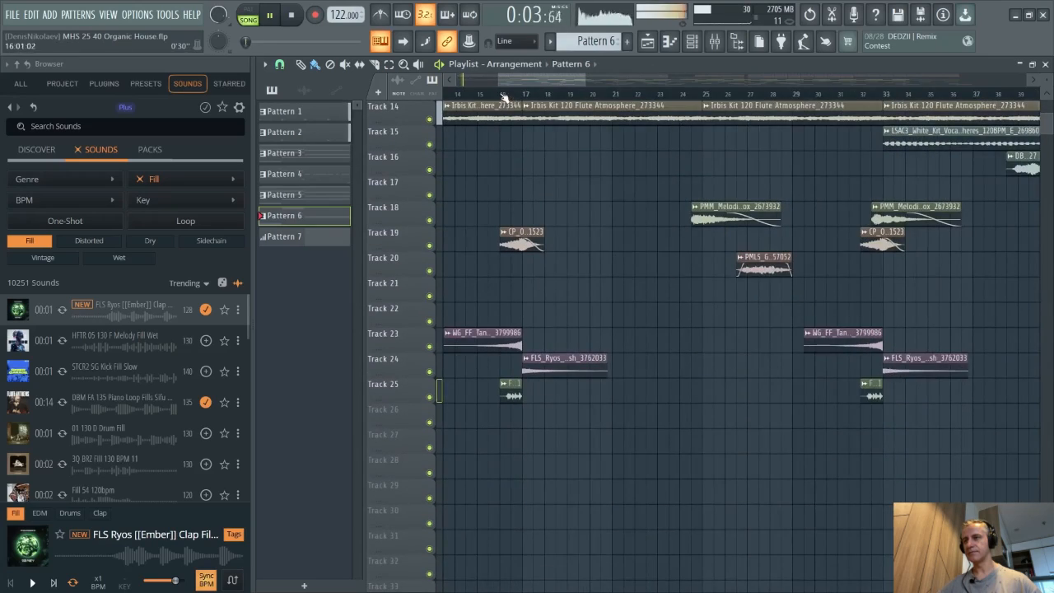
click(504, 97)
scroll(543, 329, down, 1)
scroll(555, 336, up, 3)
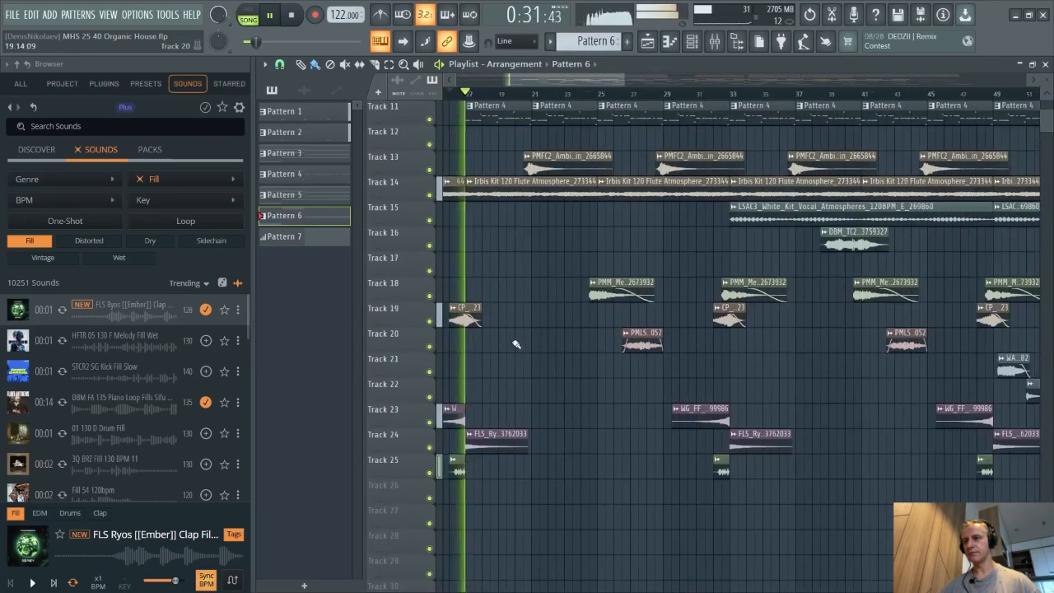
scroll(543, 362, down, 2)
scroll(543, 346, up, 6)
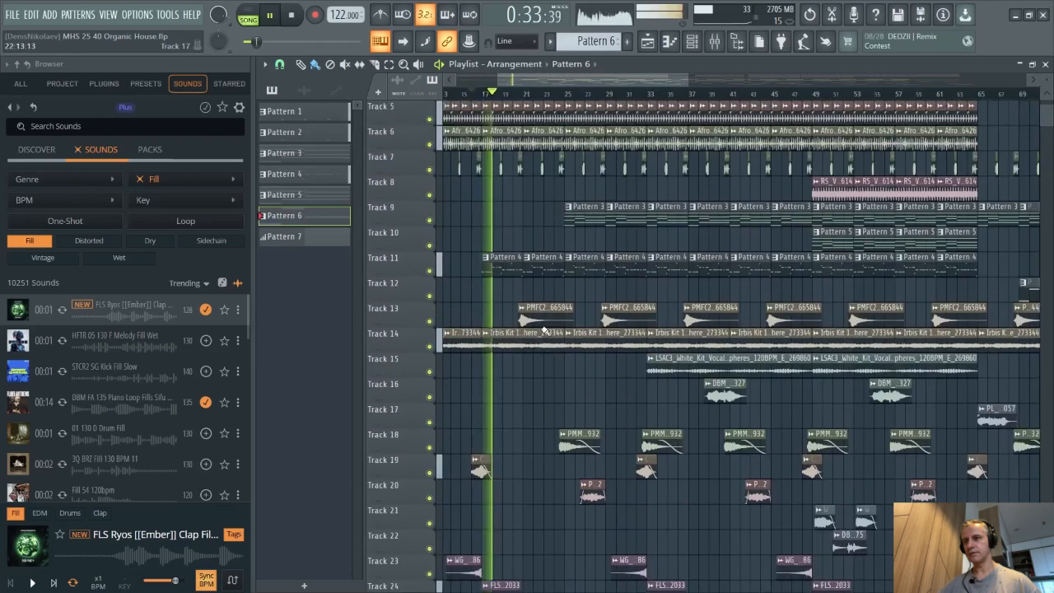
scroll(543, 330, up, 4)
scroll(545, 331, down, 7)
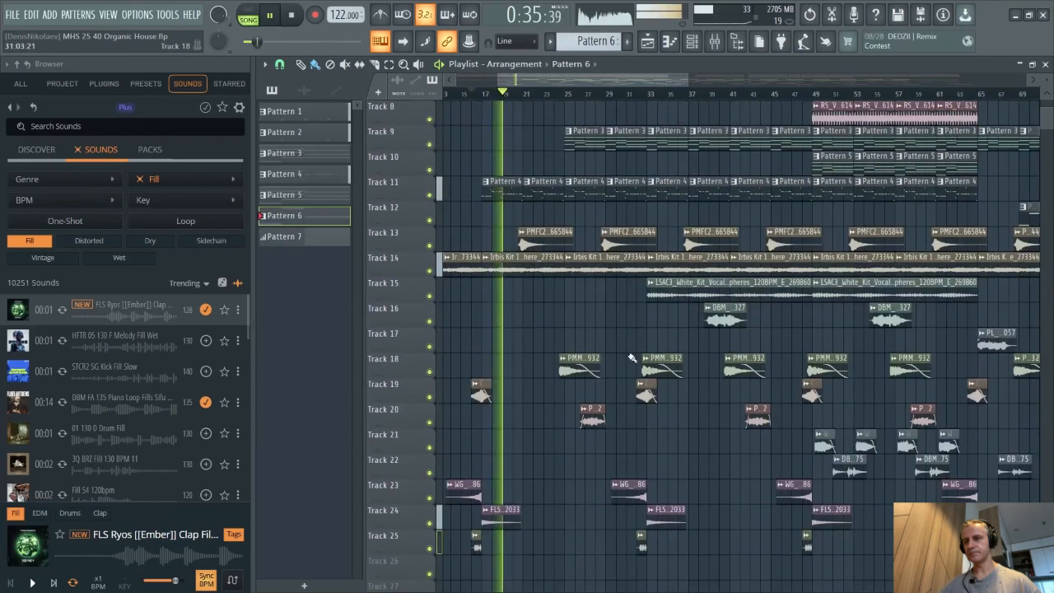
scroll(593, 337, up, 2)
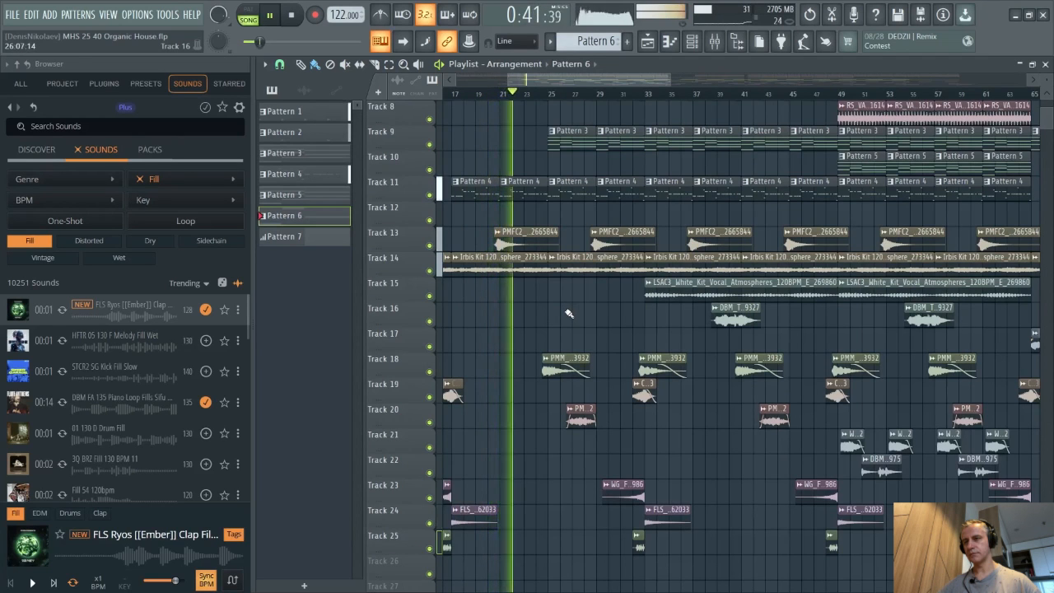
scroll(569, 313, up, 1)
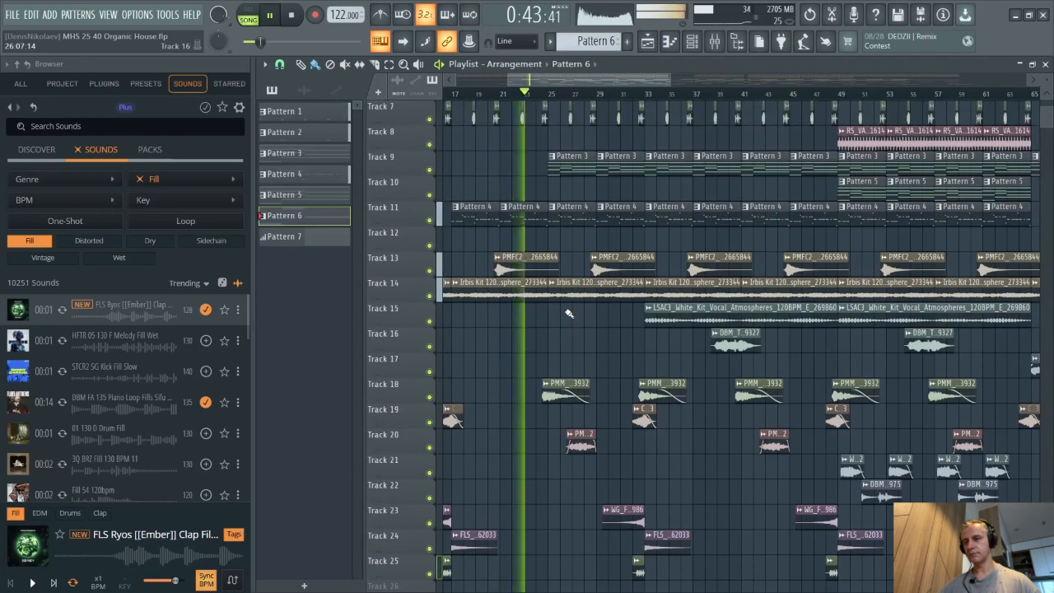
scroll(568, 313, up, 1)
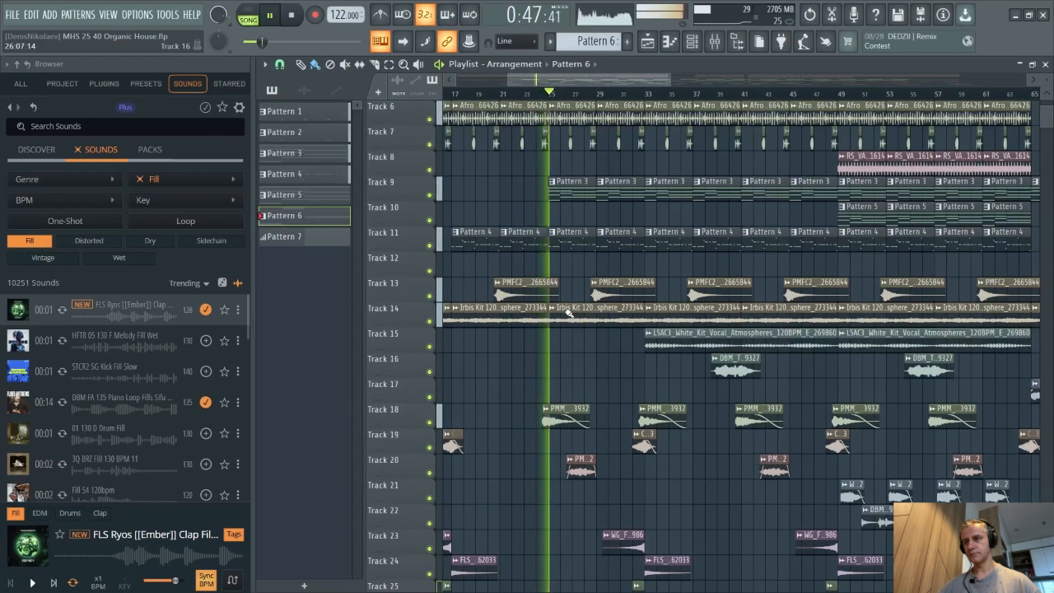
scroll(568, 312, down, 2)
scroll(505, 377, up, 2)
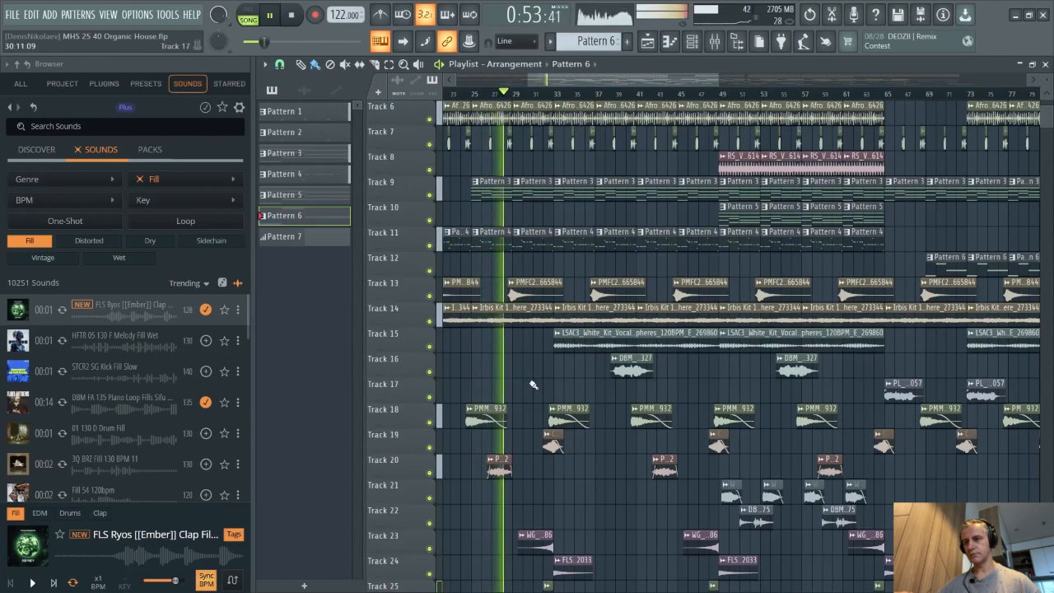
scroll(532, 384, down, 1)
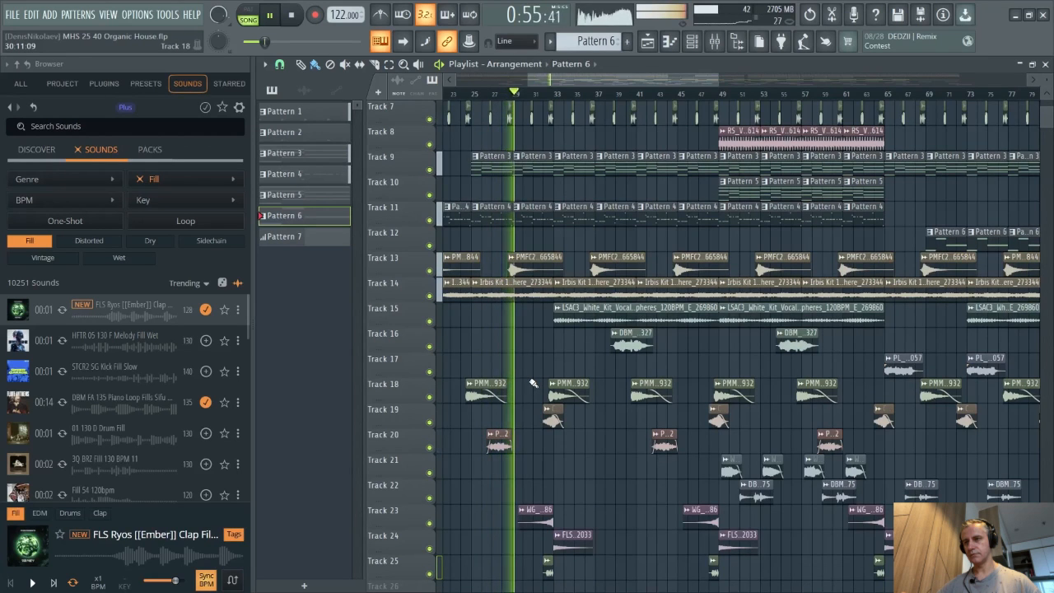
scroll(516, 351, up, 2)
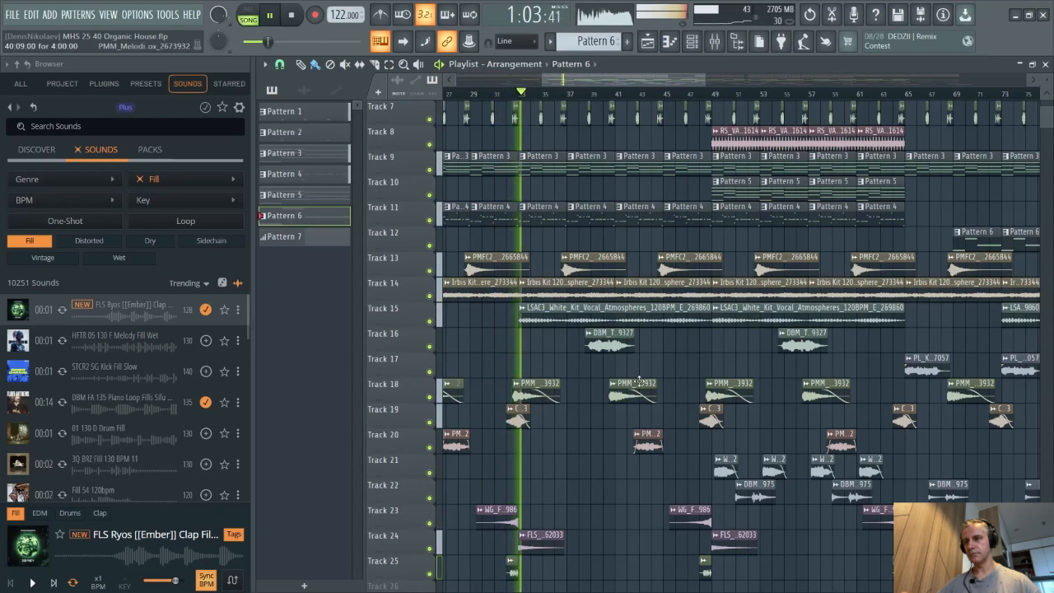
scroll(635, 378, up, 3)
scroll(483, 367, down, 3)
scroll(482, 367, up, 1)
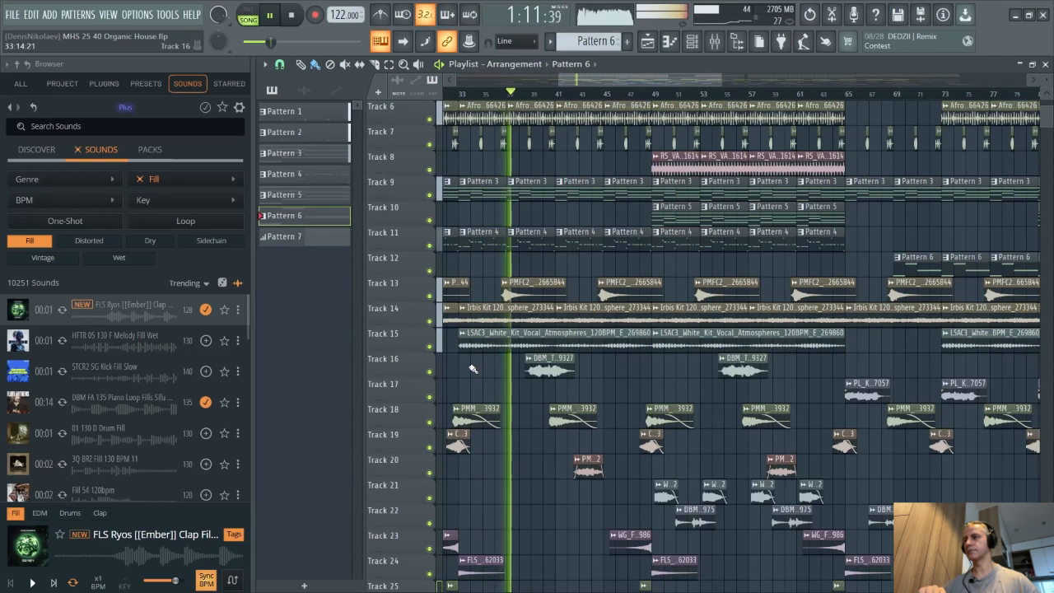
- Remove the Fill filter from the sound browser and jump playback to around bar 81 to hear later sections
click(140, 178)
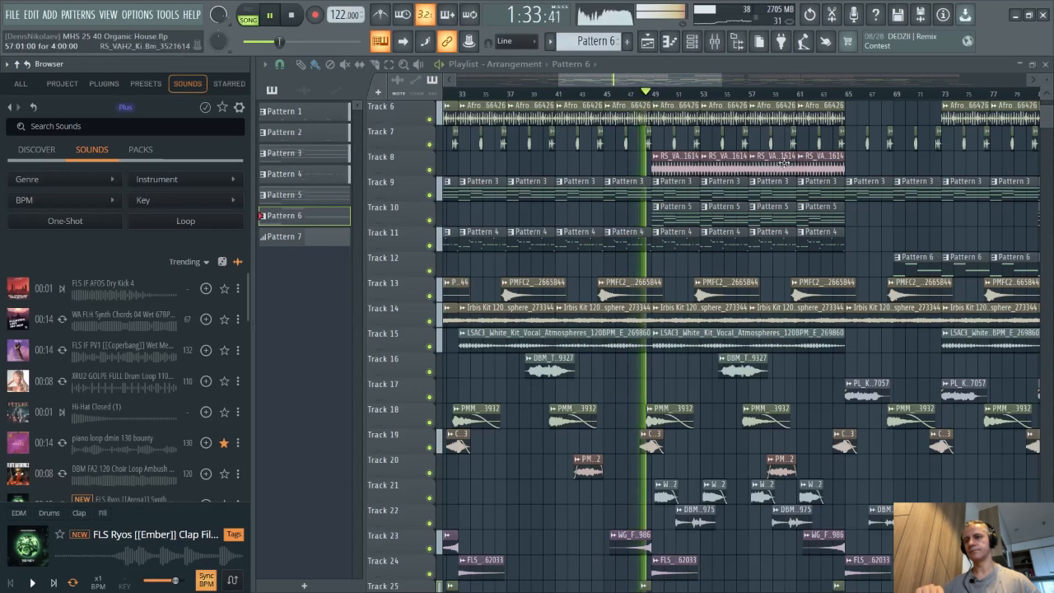
scroll(688, 80, right, 4)
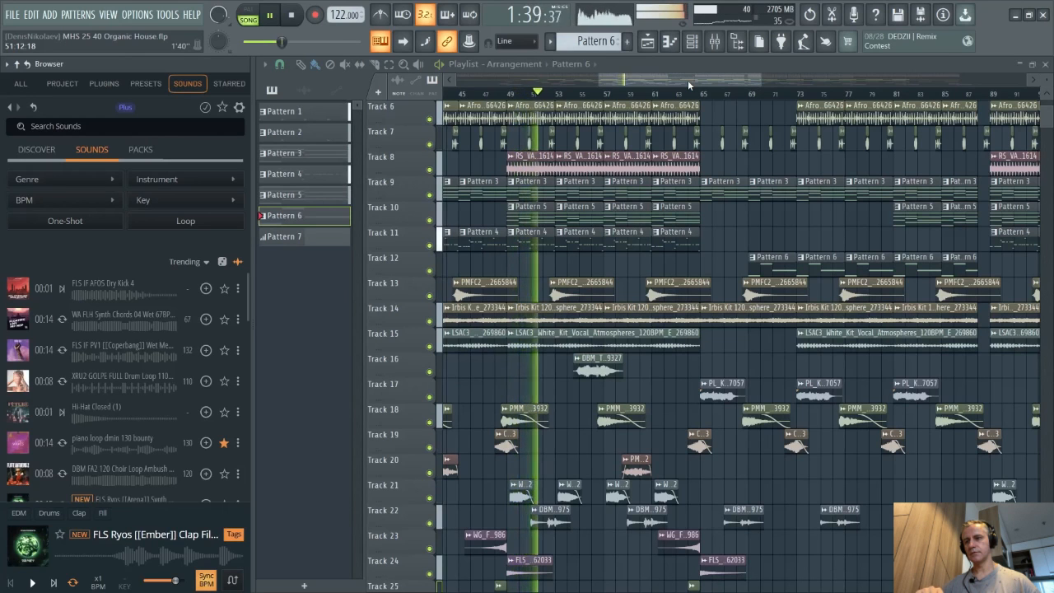
scroll(748, 333, down, 3)
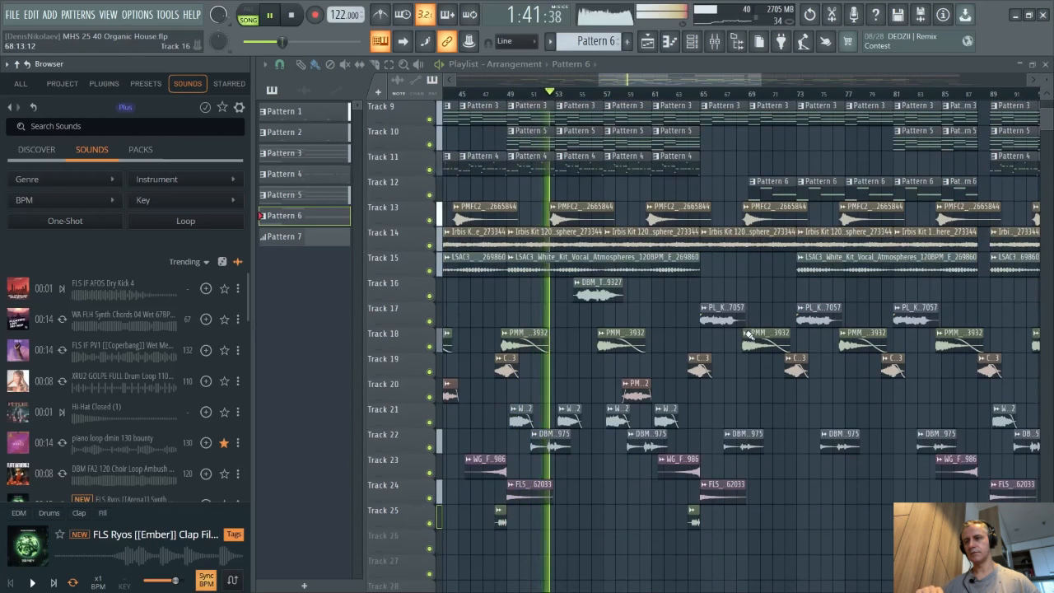
scroll(747, 334, up, 1)
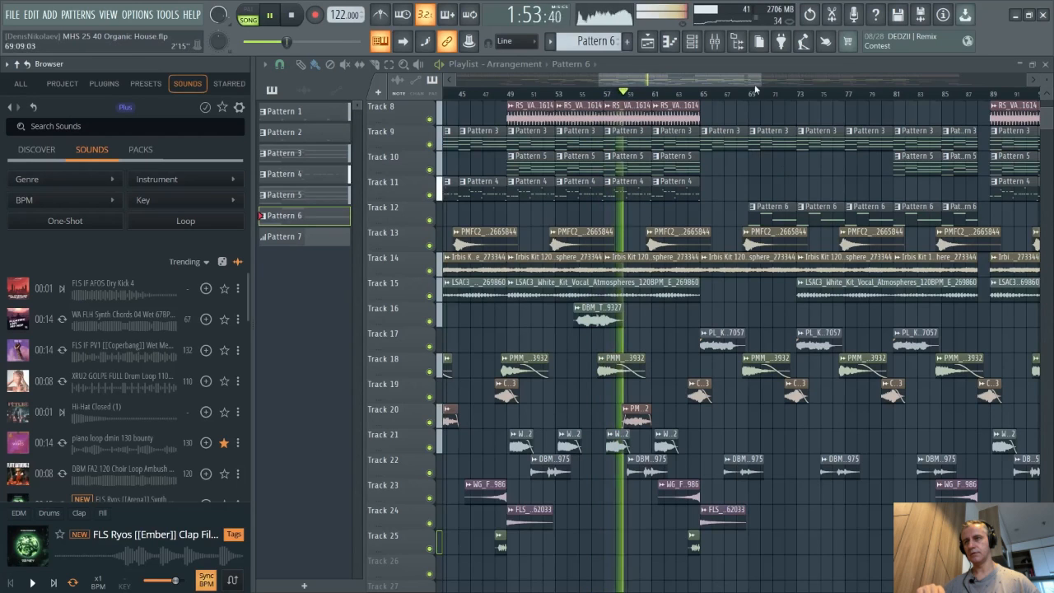
scroll(751, 76, right, 6)
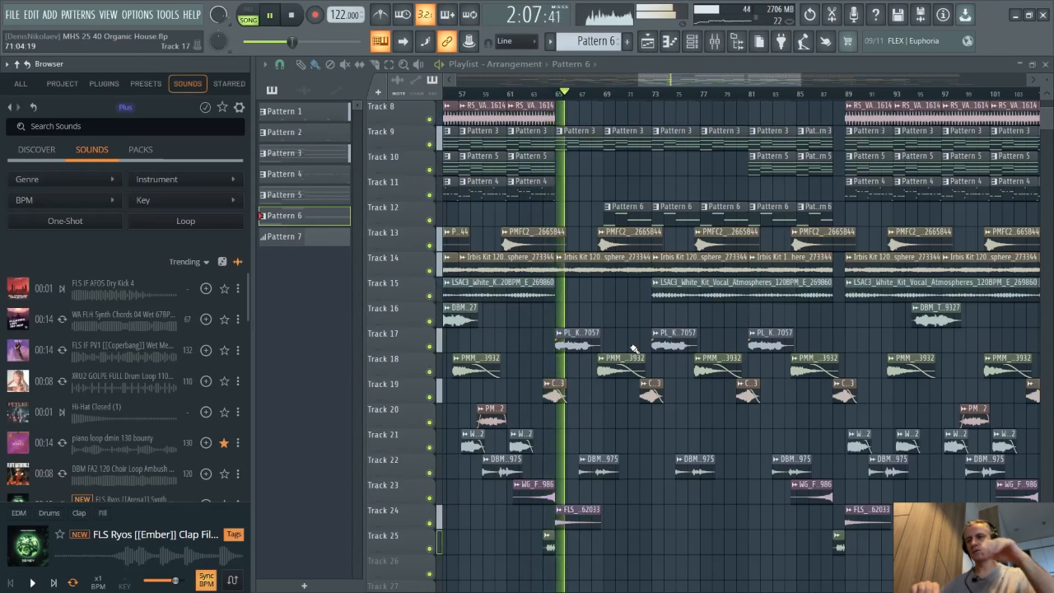
scroll(645, 369, up, 2)
scroll(527, 382, right, 2)
scroll(579, 429, up, 3)
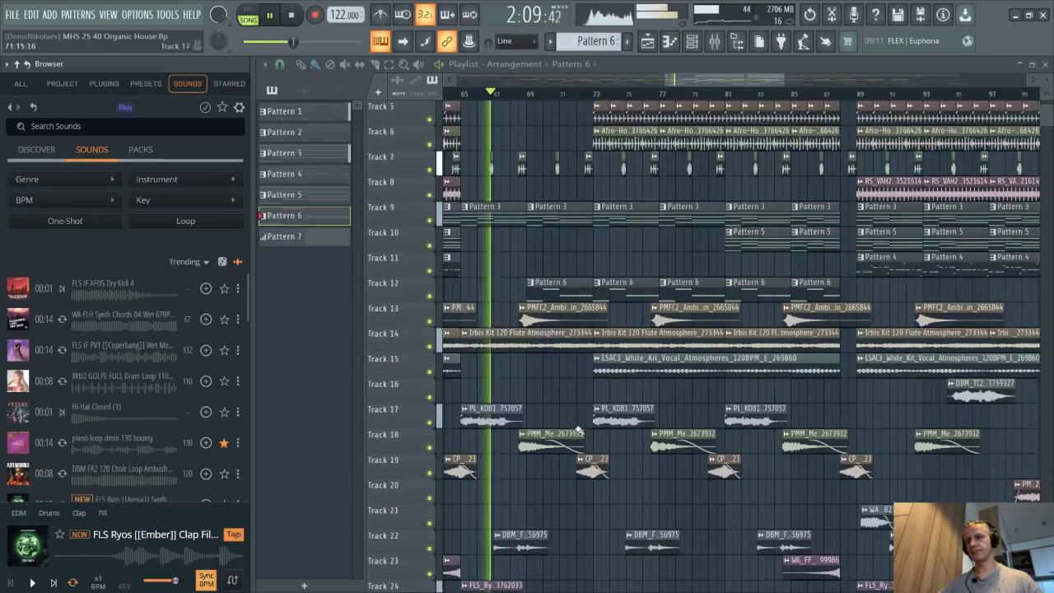
scroll(559, 426, up, 4)
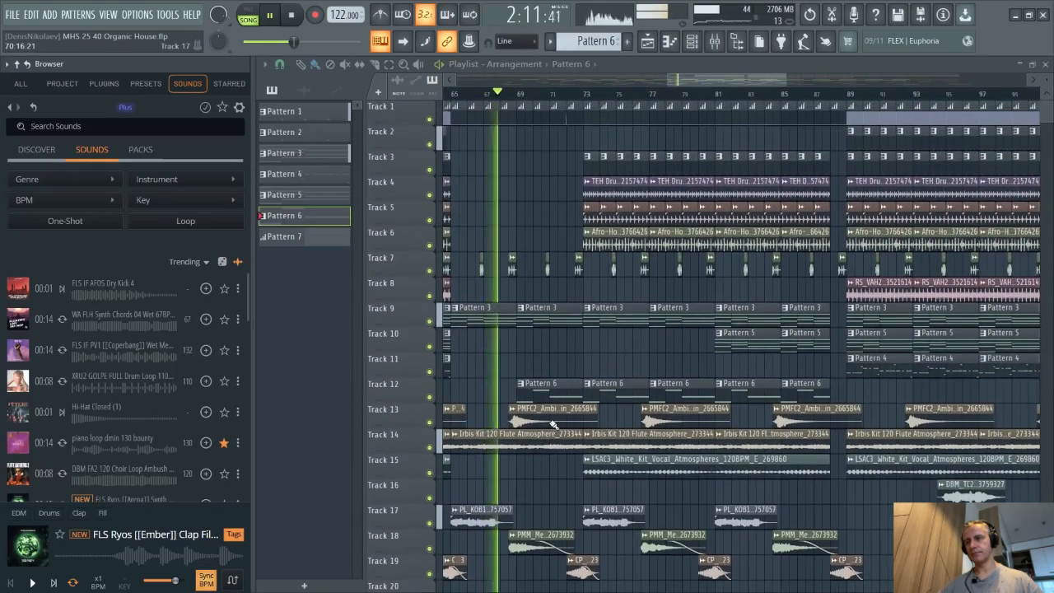
scroll(552, 425, down, 6)
scroll(553, 425, up, 6)
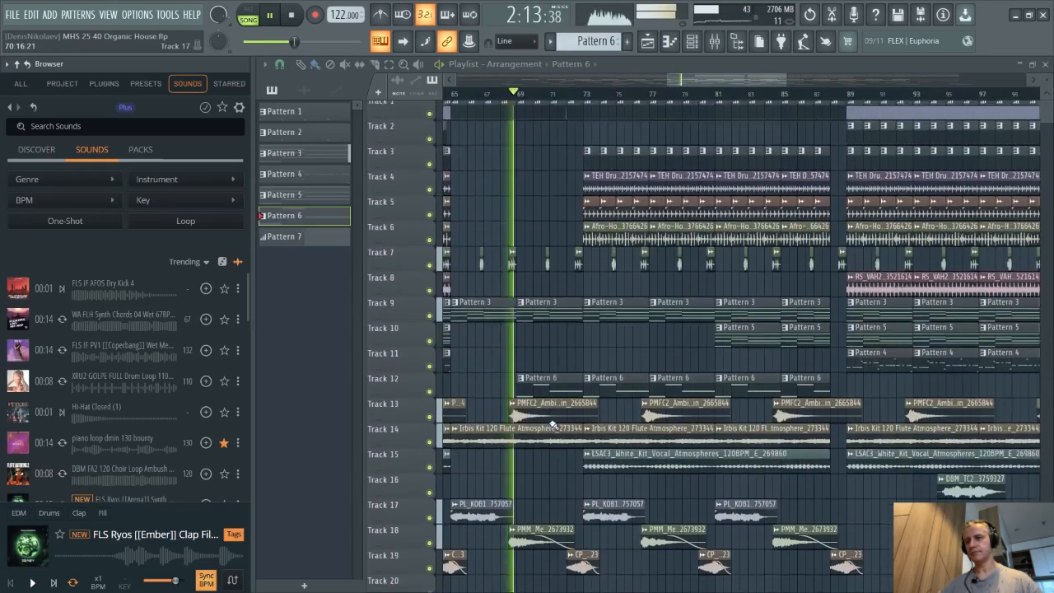
scroll(550, 368, down, 2)
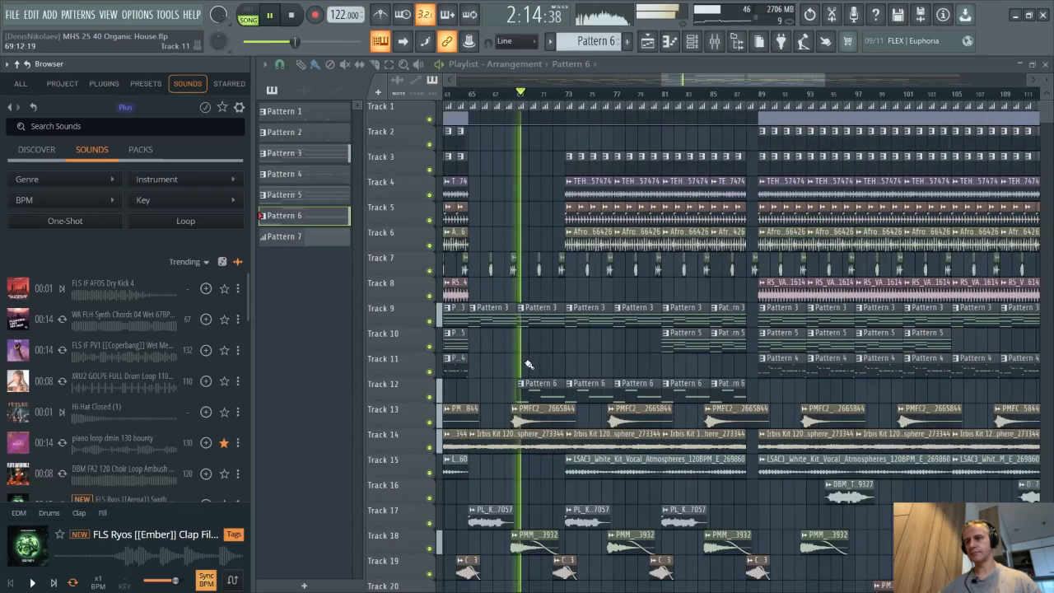
click(664, 101)
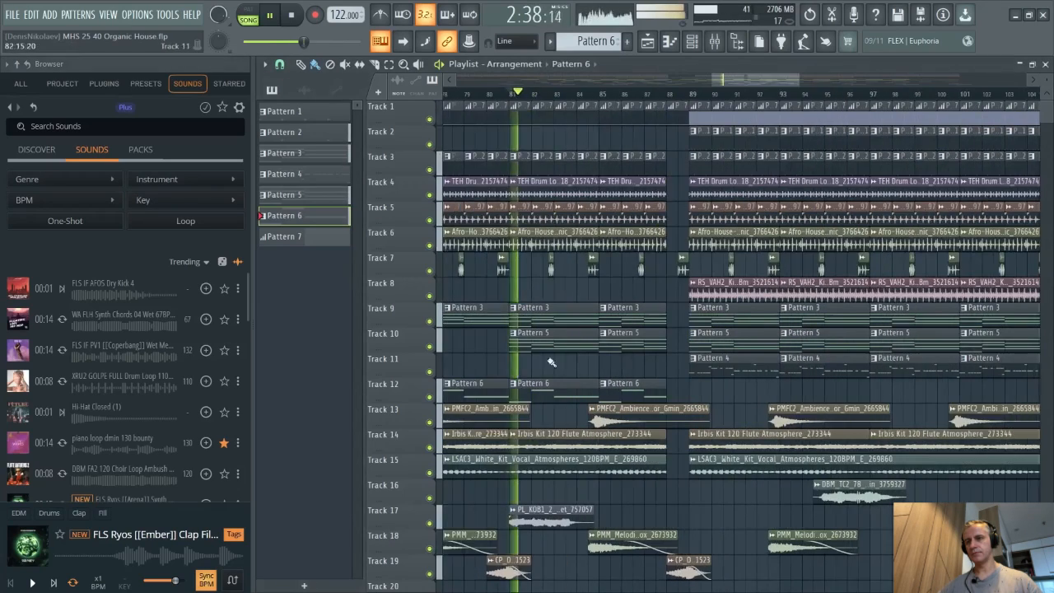
- Scroll and zoom through the playlist during playback to follow the later sections of the arrangement
scroll(535, 379, down, 1)
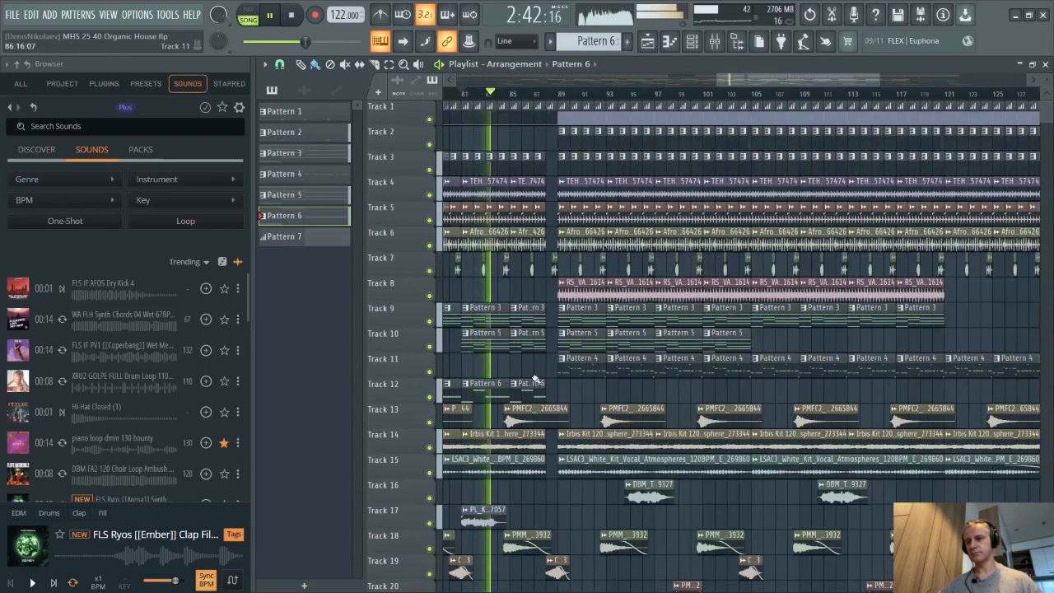
scroll(593, 420, down, 6)
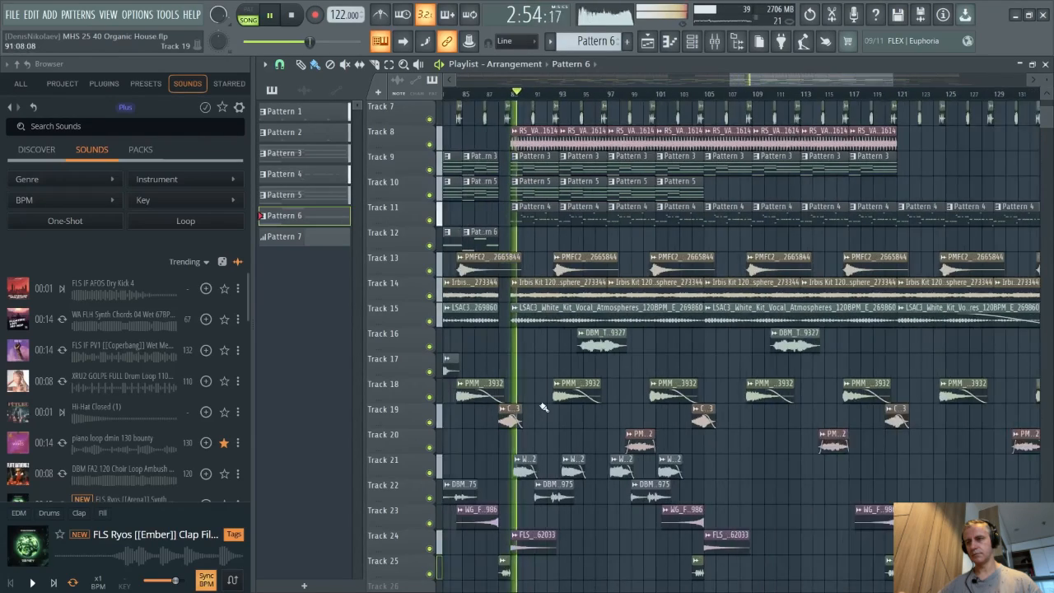
scroll(543, 407, up, 3)
scroll(543, 407, up, 3)
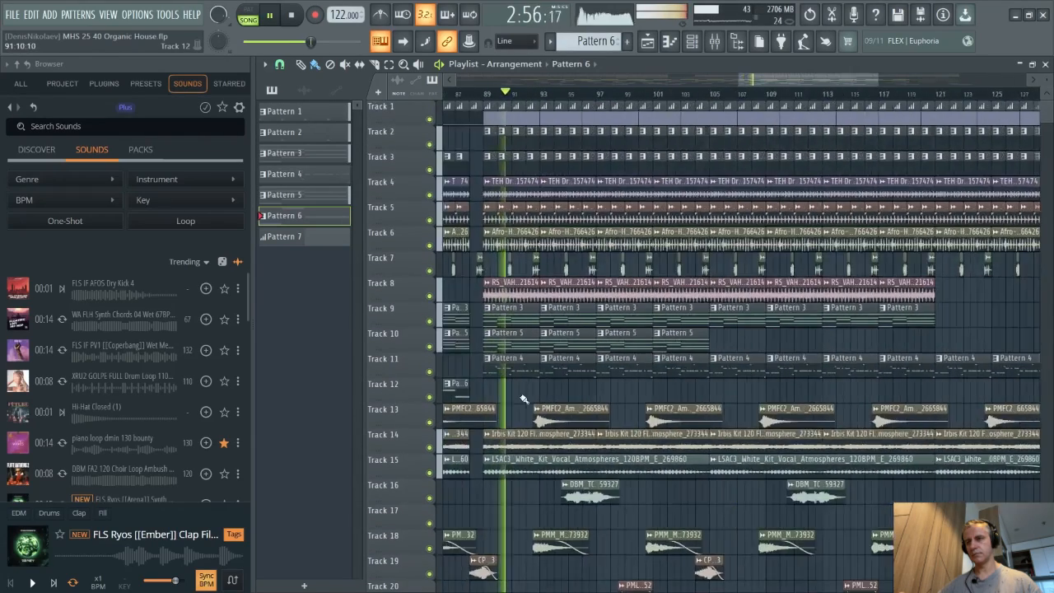
scroll(523, 399, down, 6)
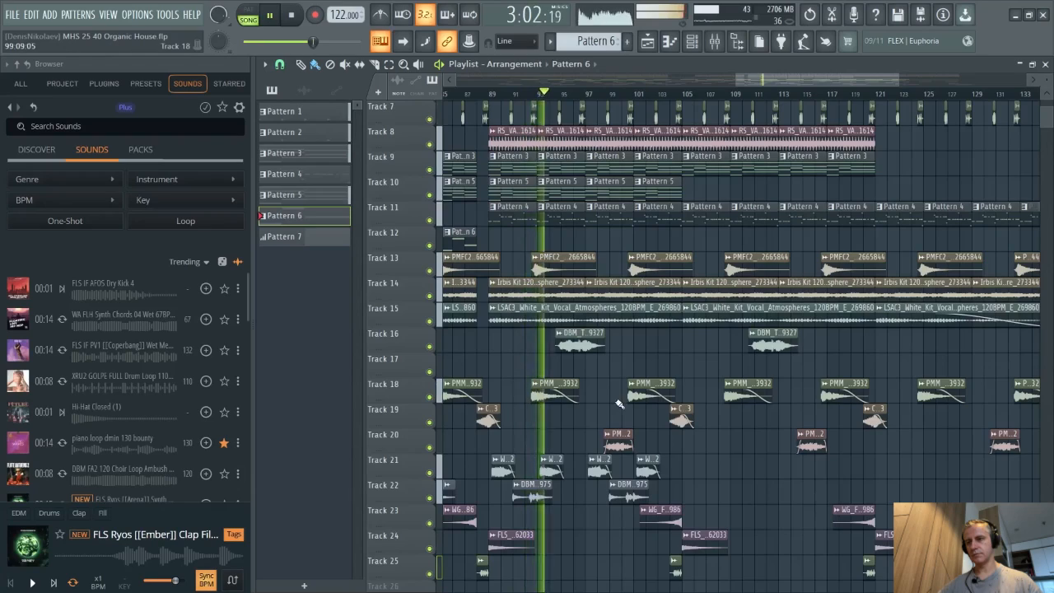
scroll(617, 401, up, 5)
scroll(616, 399, down, 5)
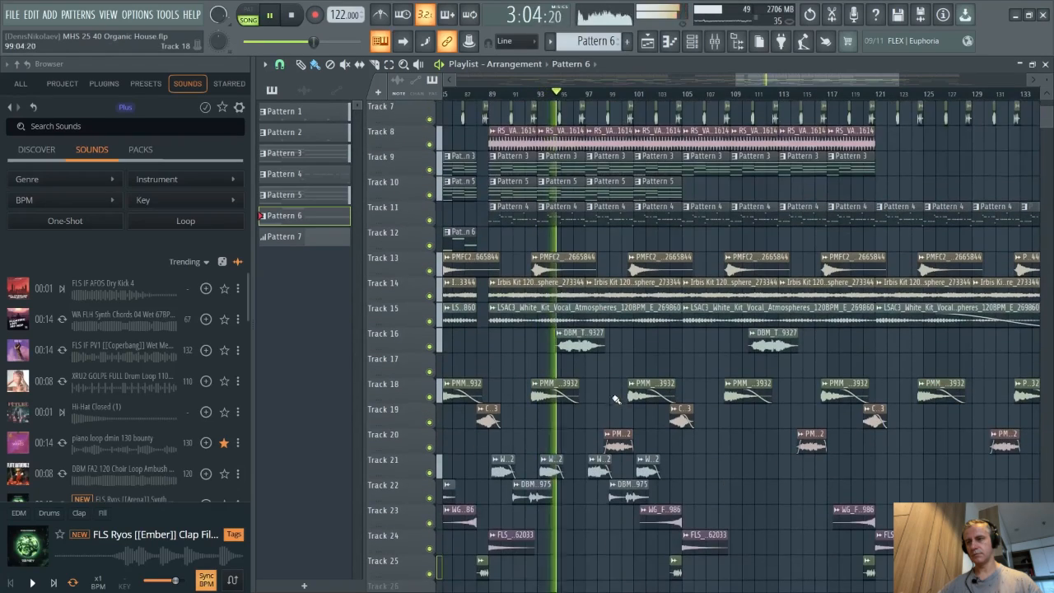
scroll(614, 372, up, 4)
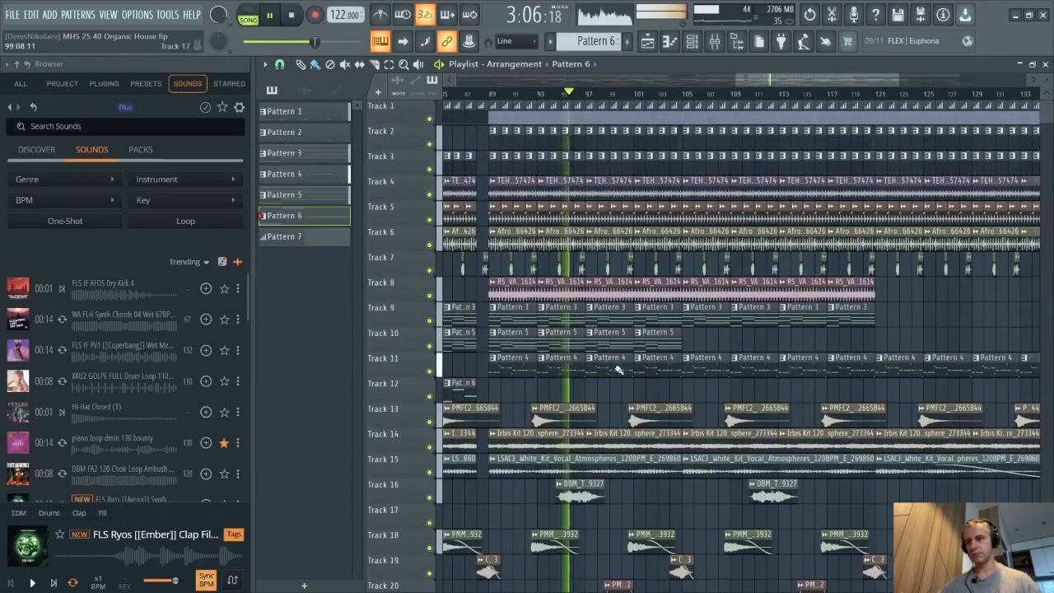
scroll(619, 369, down, 4)
scroll(627, 370, up, 3)
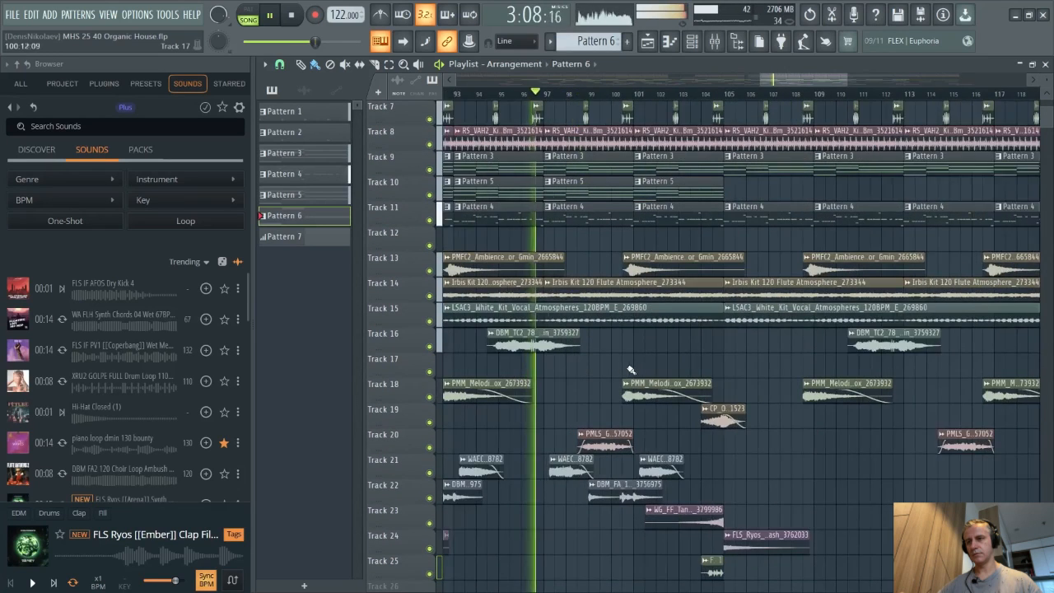
scroll(714, 367, down, 6)
- Stop playback and zoom out and back in across the playlist to review the whole arrangement
key(space)
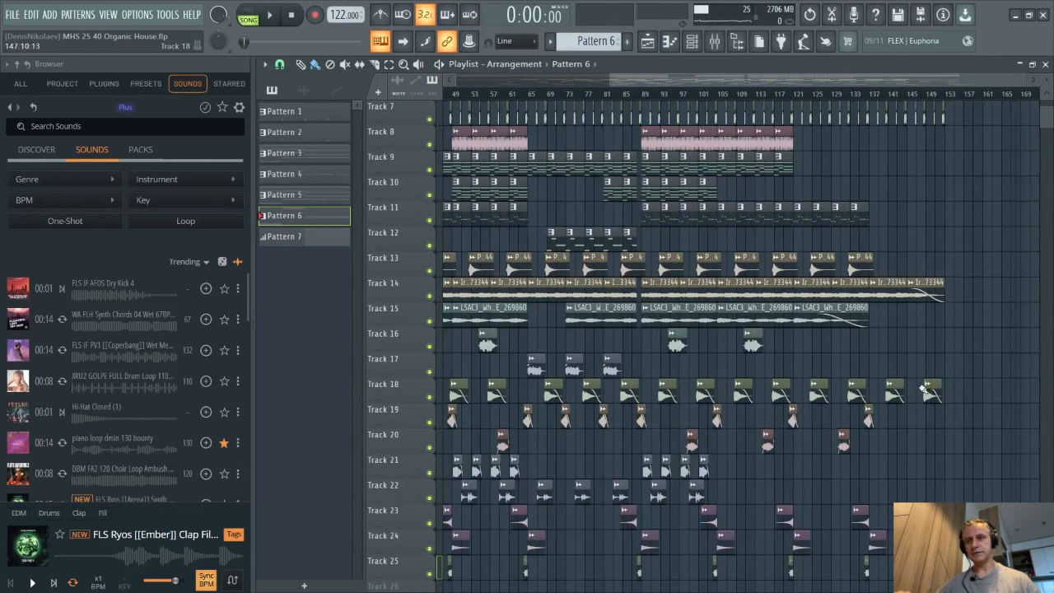
scroll(922, 390, up, 2)
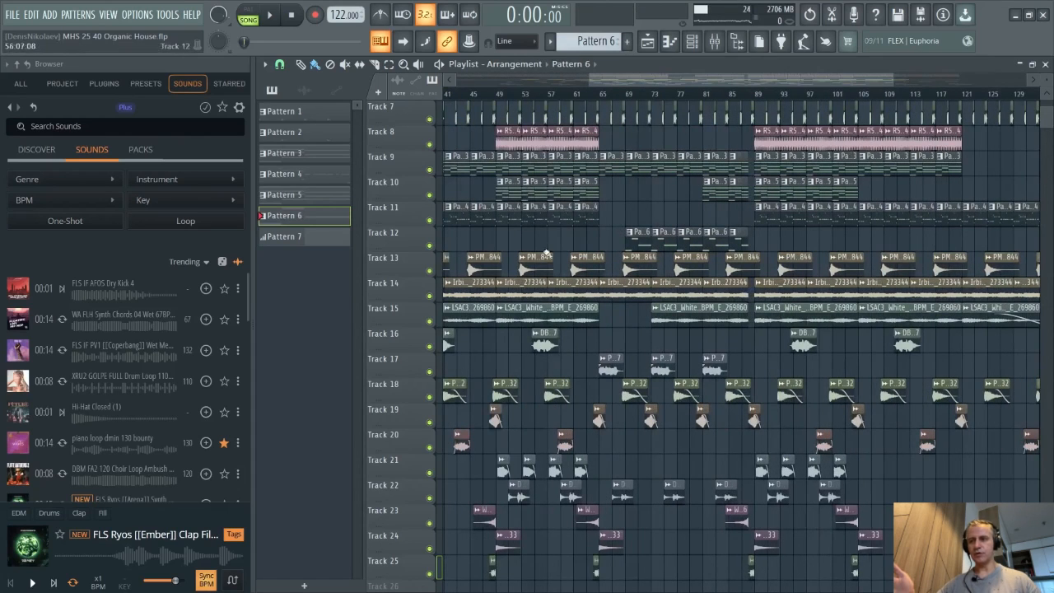
scroll(922, 424, up, 3)
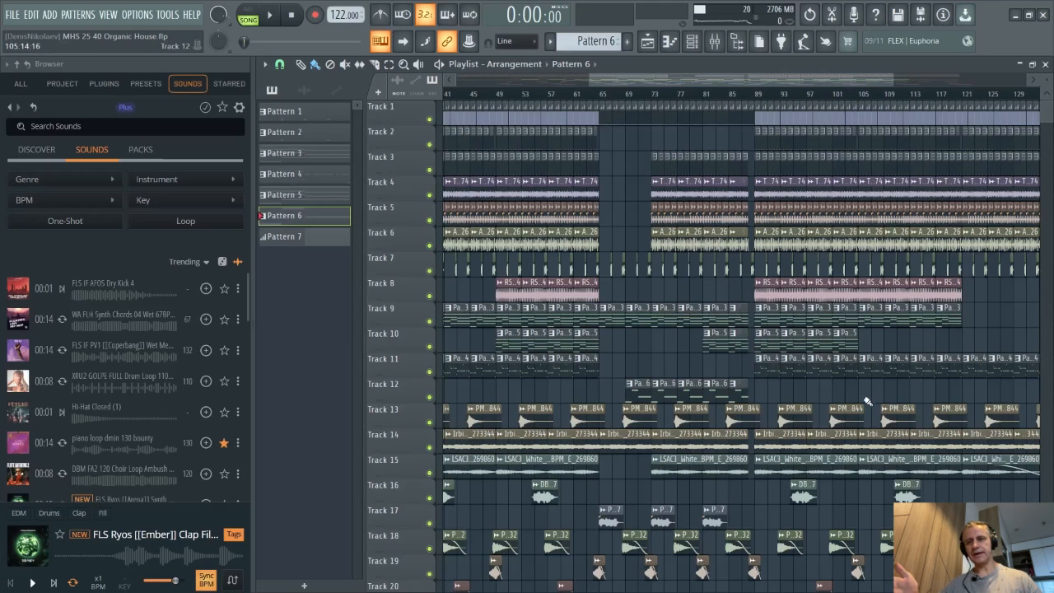
scroll(867, 401, down, 4)
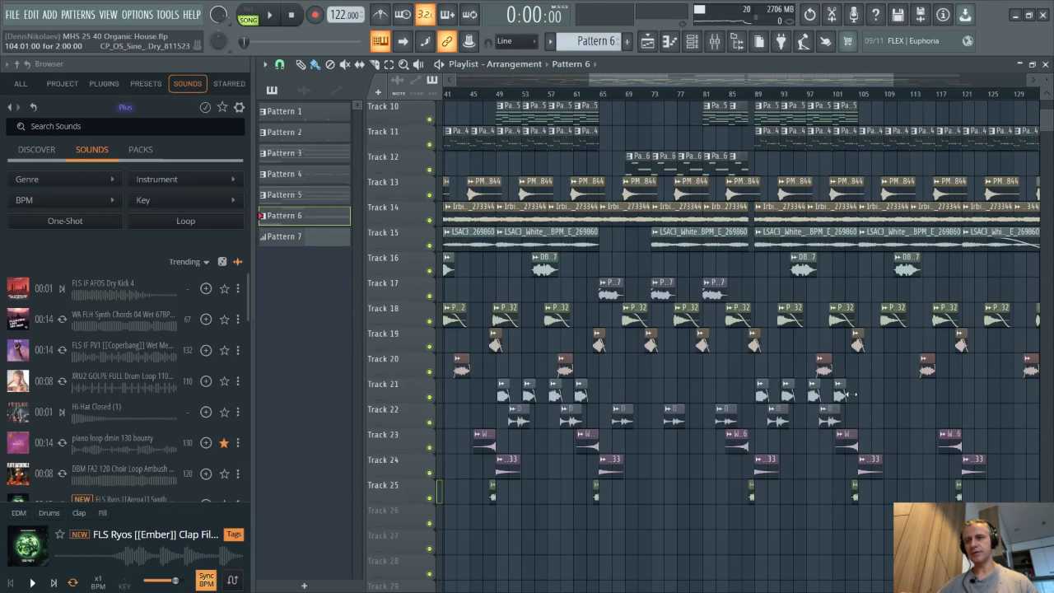
scroll(801, 354, up, 4)
scroll(684, 395, up, 3)
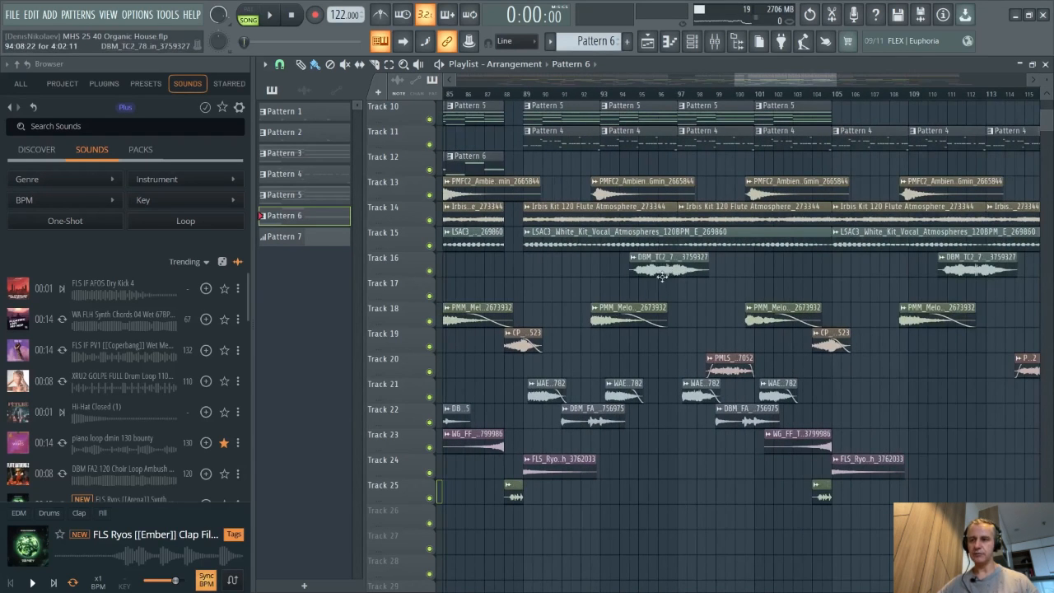
scroll(543, 416, up, 3)
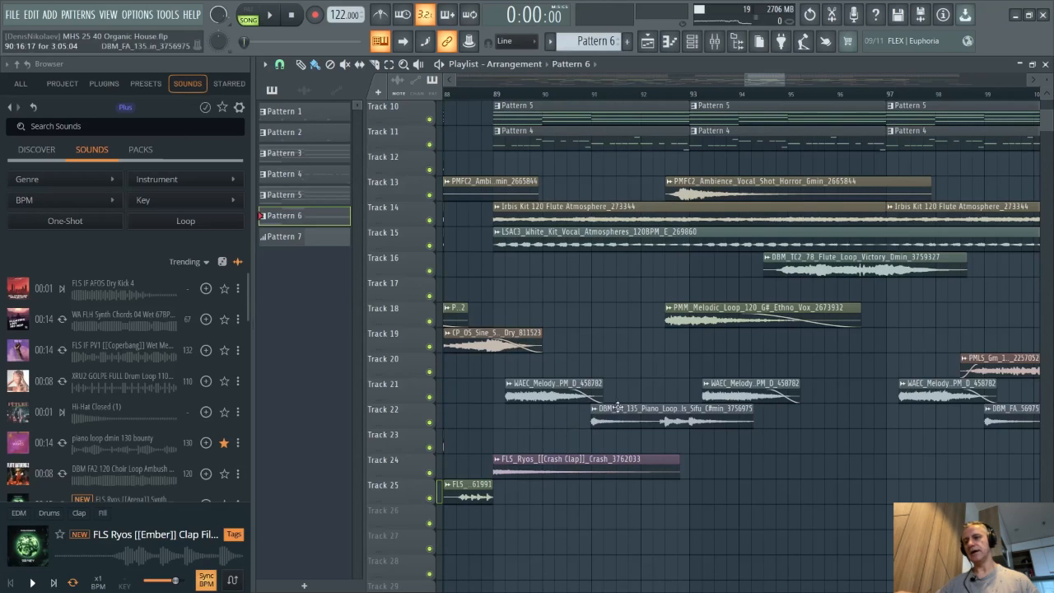
scroll(525, 392, down, 8)
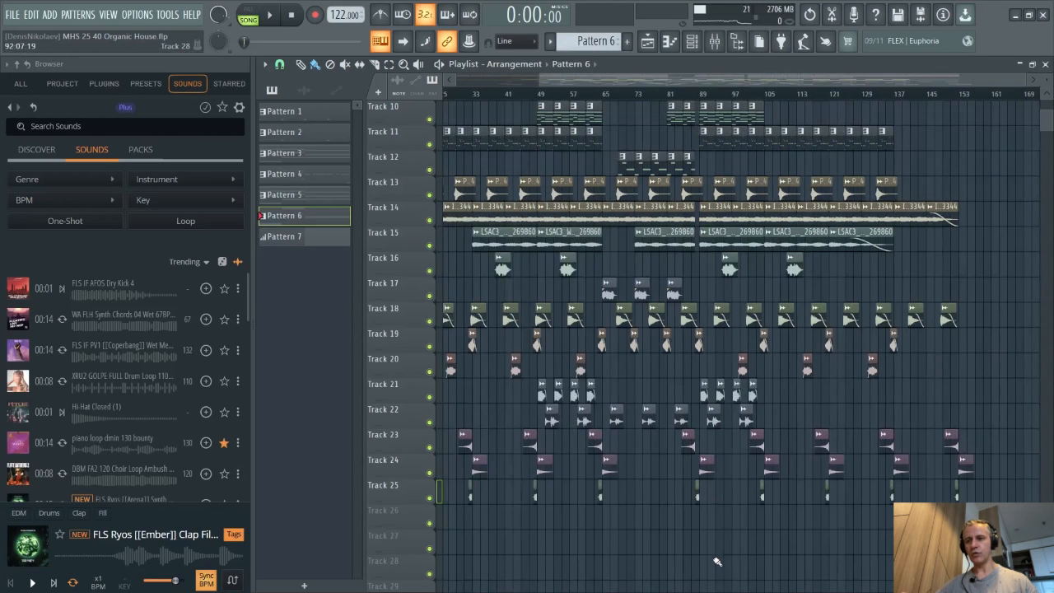
scroll(719, 551, up, 5)
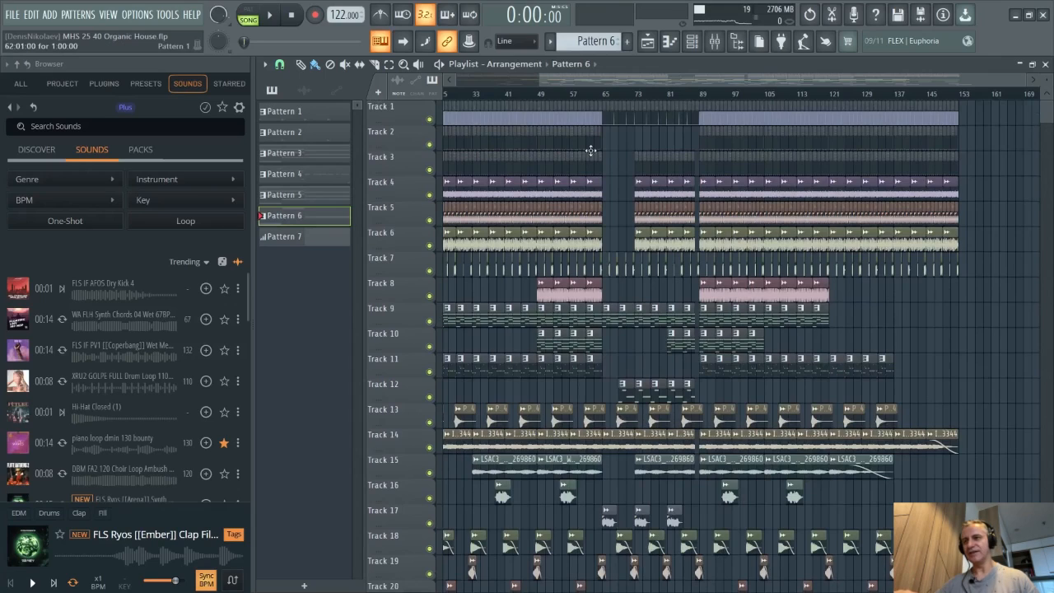
scroll(562, 251, up, 4)
scroll(598, 151, down, 2)
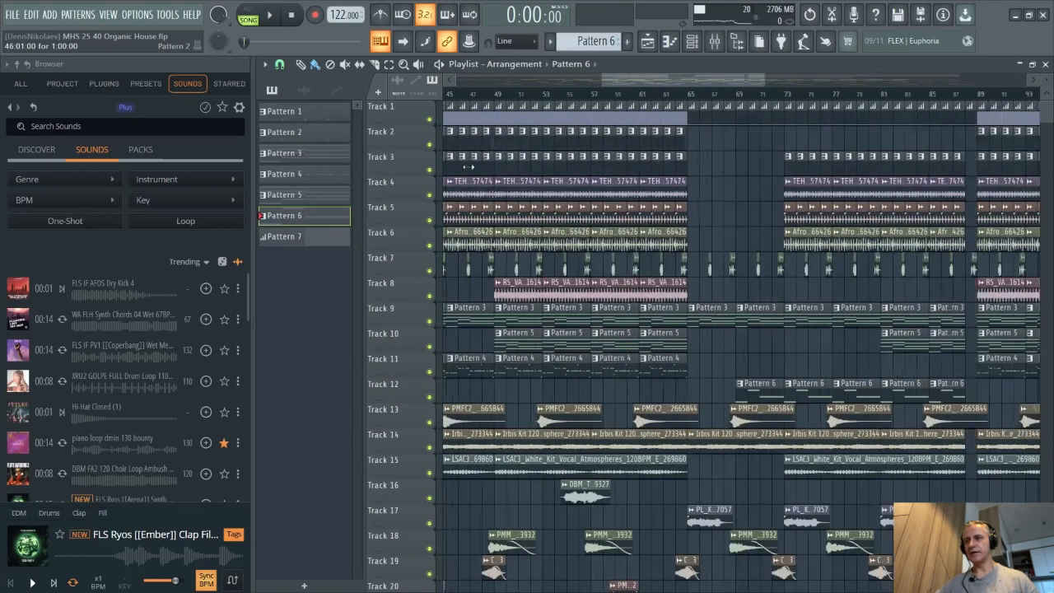
- Solo tracks 2 through 8 so only the drum tracks sound, and play the arrangement from around bar 49
right_click(429, 144)
drag(430, 170, 439, 296)
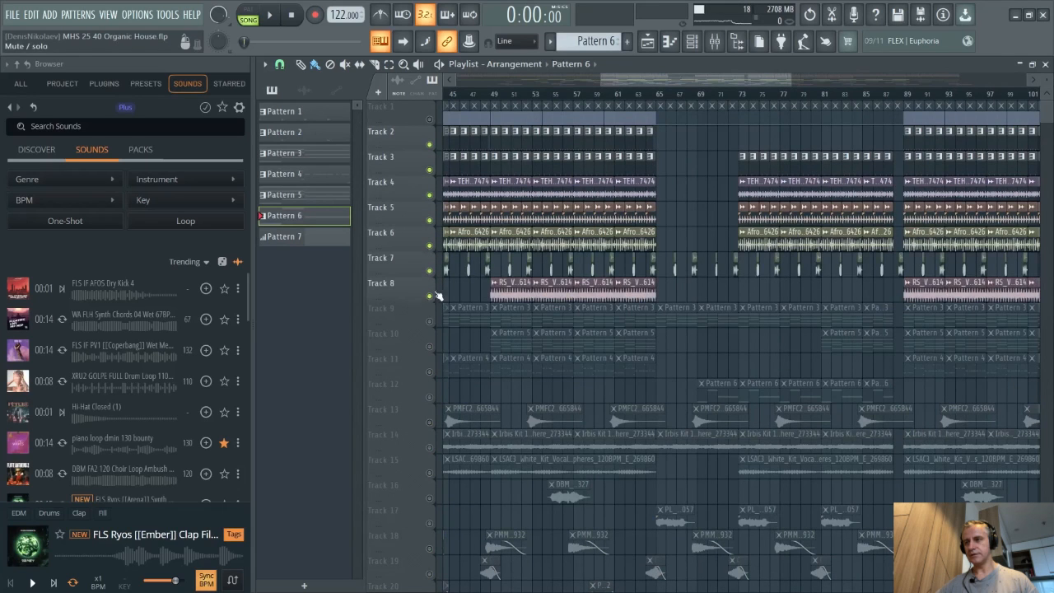
click(491, 94)
key(space)
- Listen to the soloed drum tracks, jump the playhead to around bar 63, and stop playback
scroll(537, 257, up, 2)
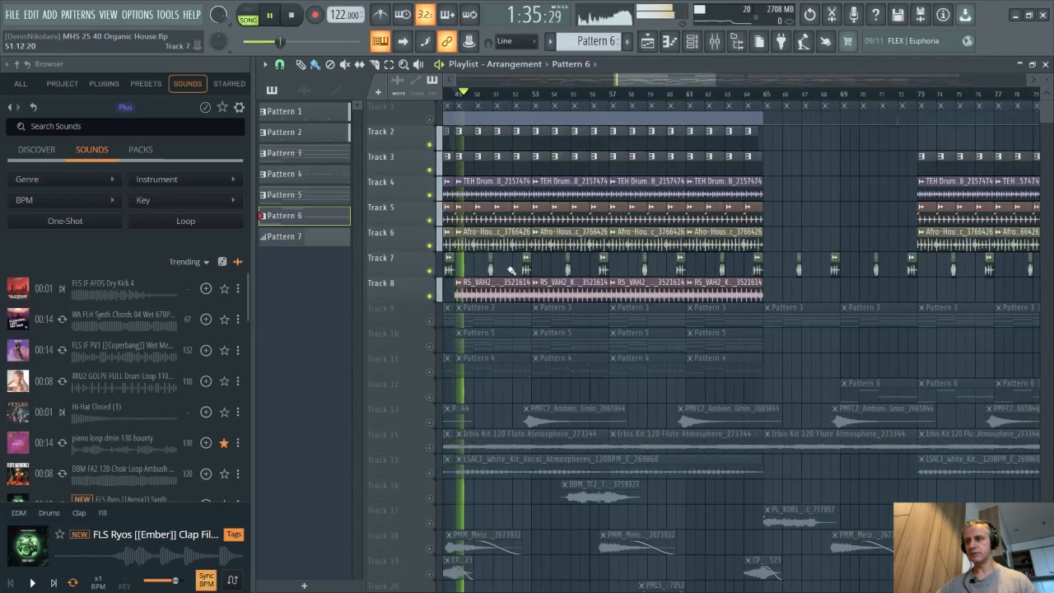
scroll(508, 271, down, 1)
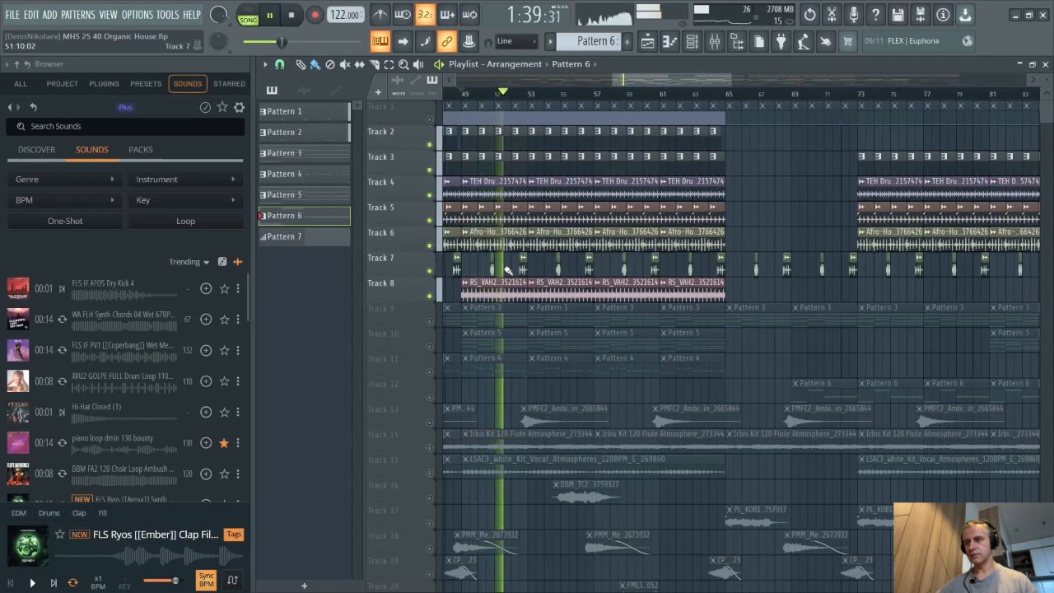
scroll(508, 271, down, 1)
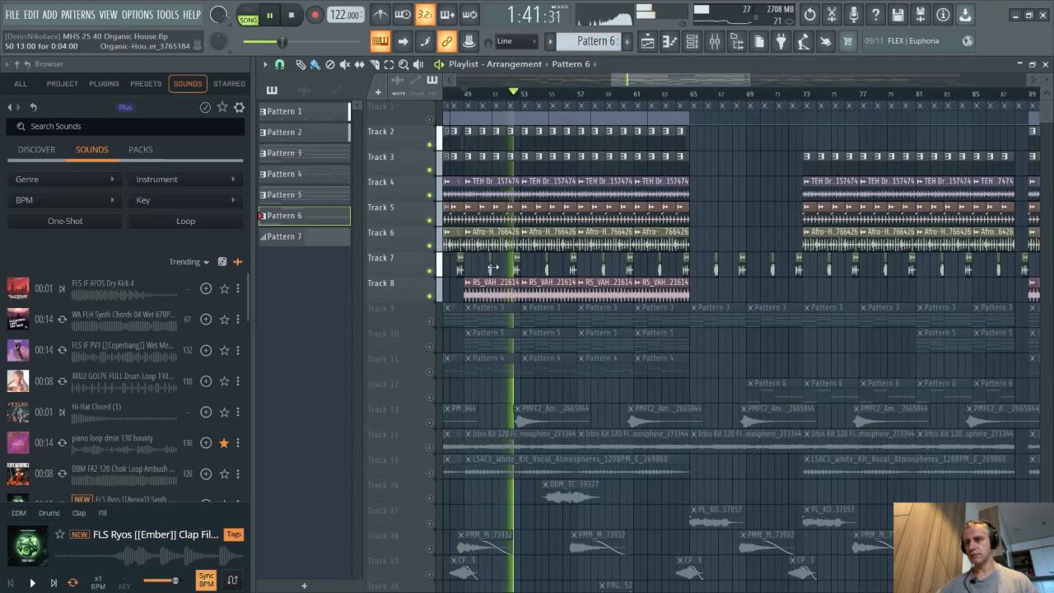
scroll(496, 313, down, 2)
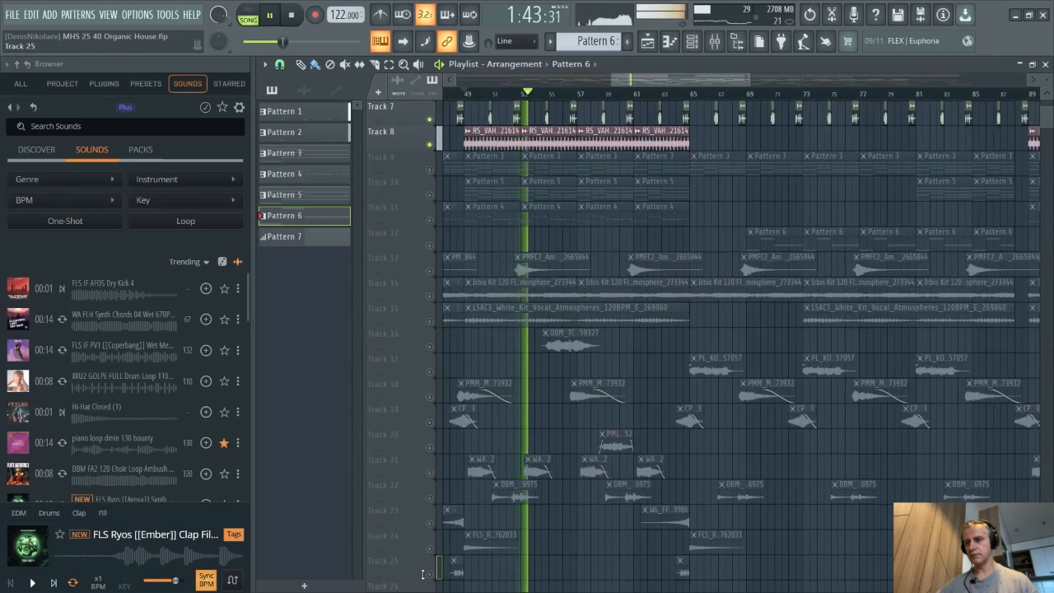
scroll(706, 370, up, 2)
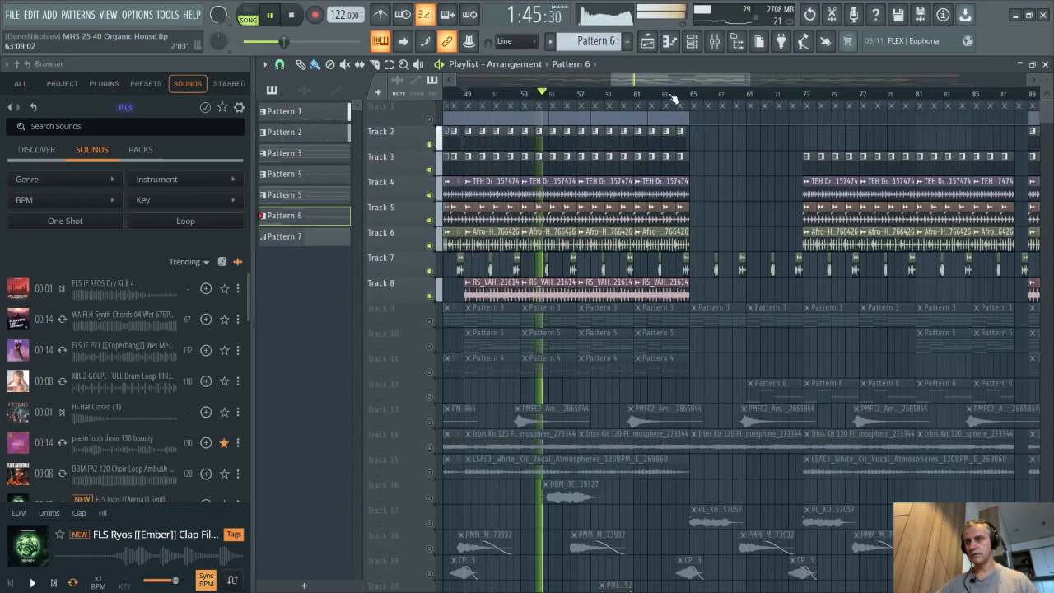
click(678, 98)
scroll(677, 99, up, 3)
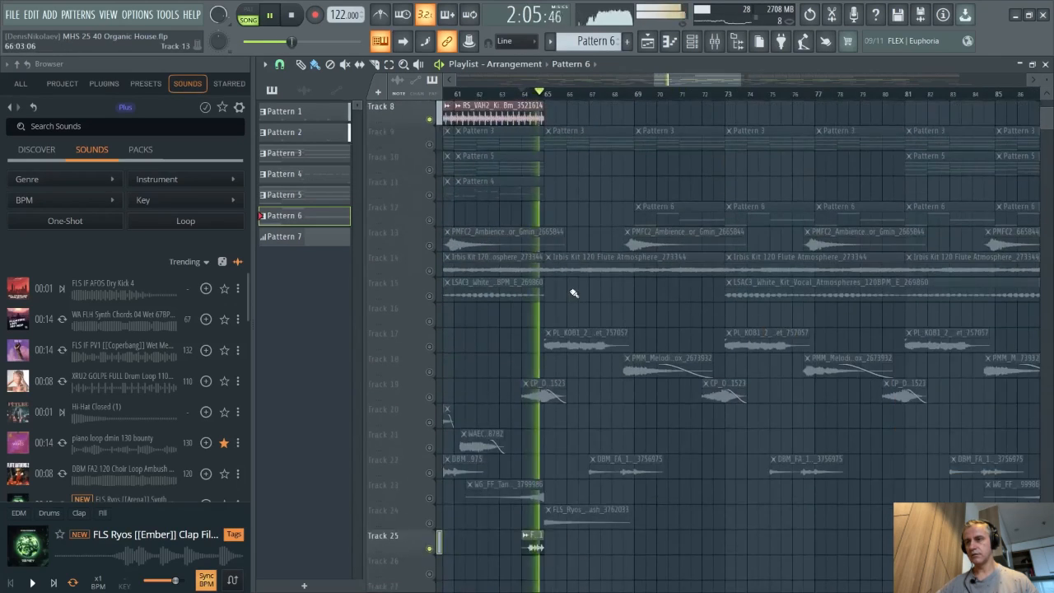
scroll(572, 303, down, 3)
key(space)
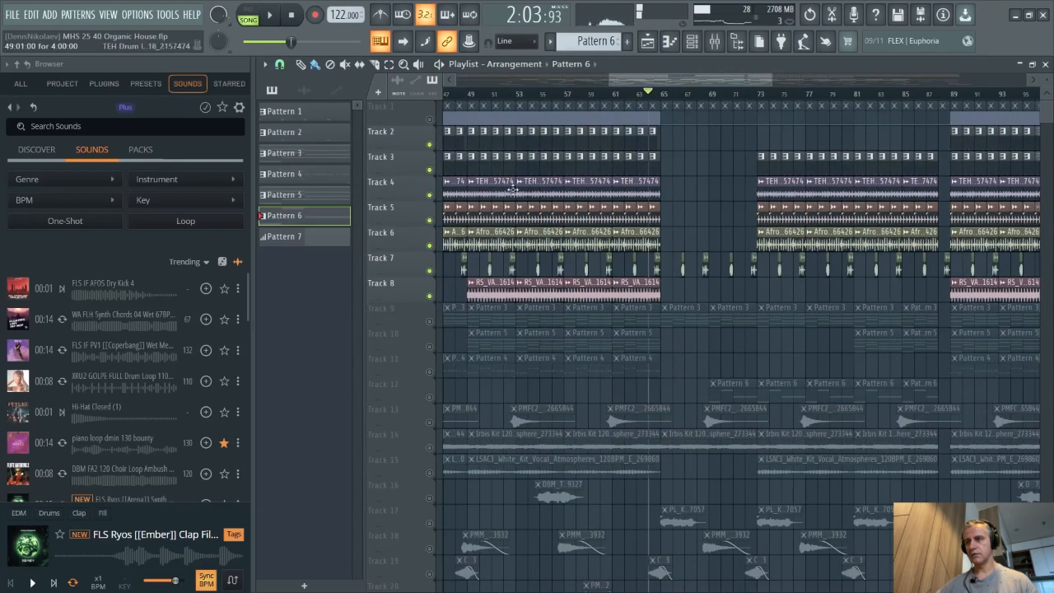
- Reset the song position and restore the playlist window beside the Channel rack
click(290, 15)
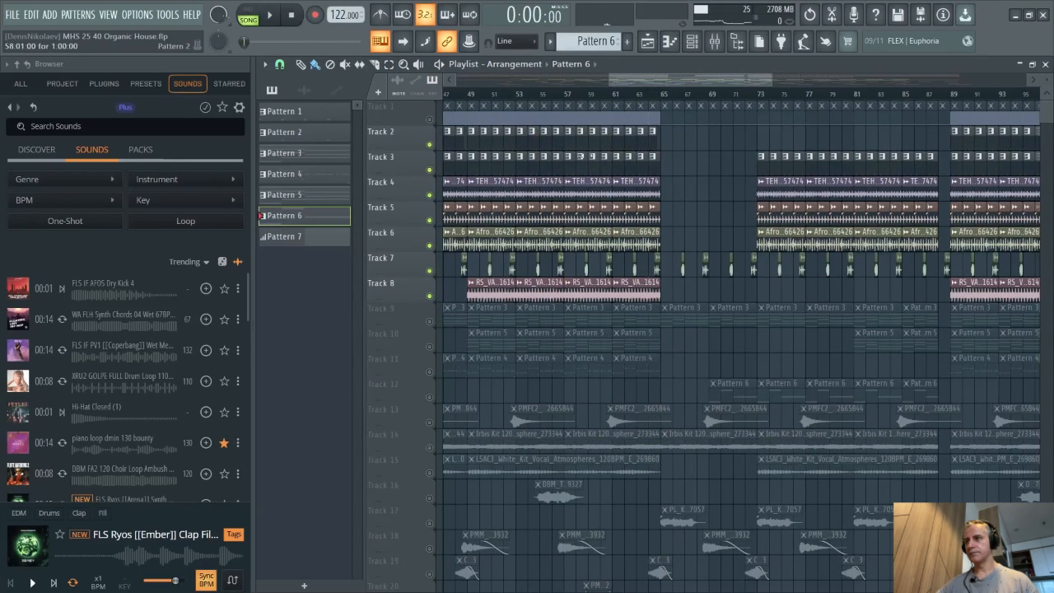
double_click(875, 68)
scroll(836, 182, up, 4)
scroll(838, 181, down, 2)
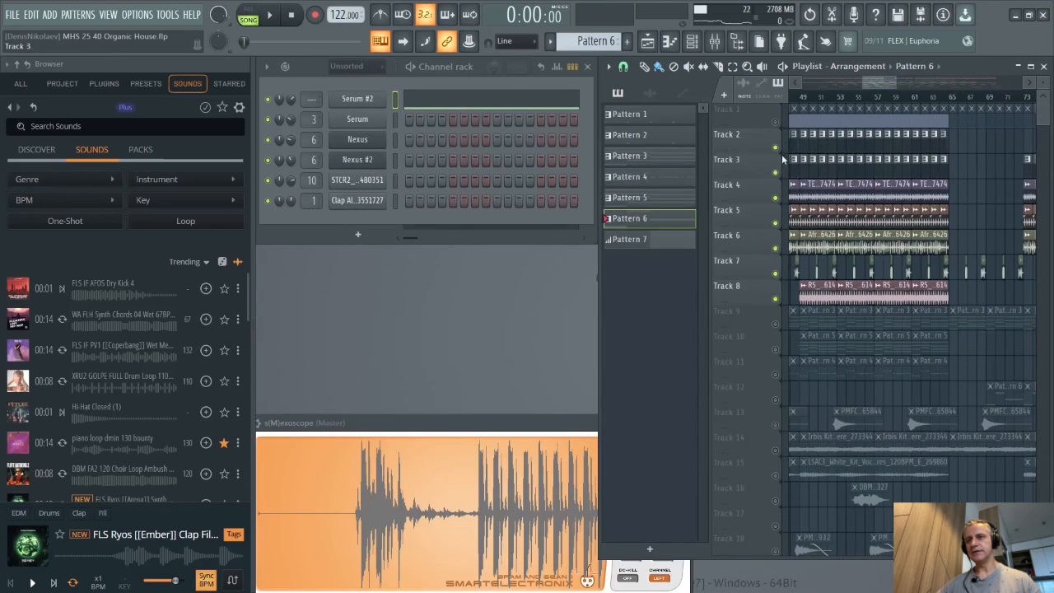
- Solo Track 2 alone and select its Pattern 1 clip in the playlist
right_click(774, 148)
click(802, 140)
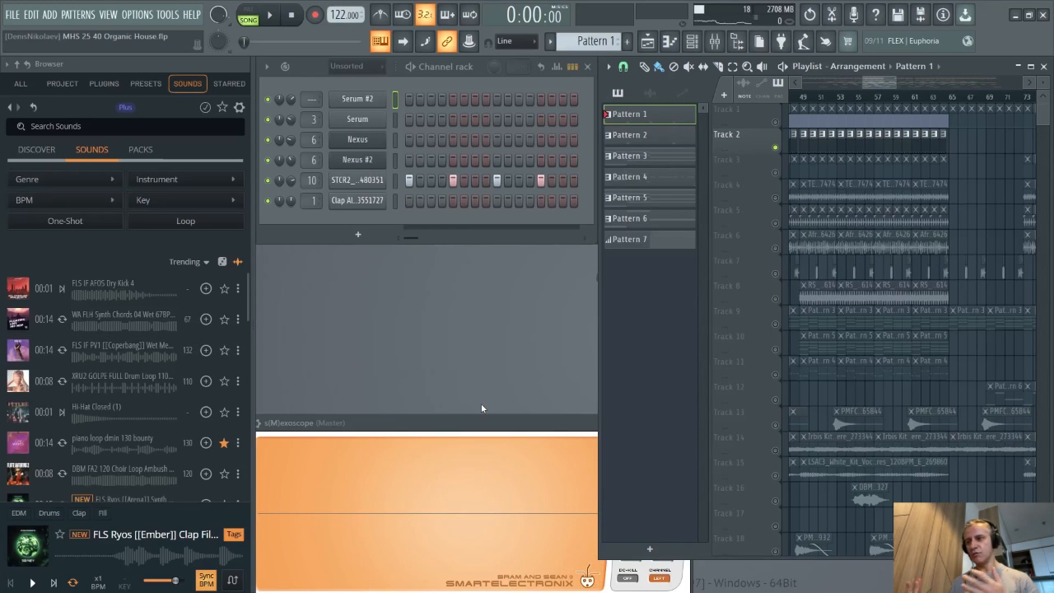
scroll(769, 197, up, 3)
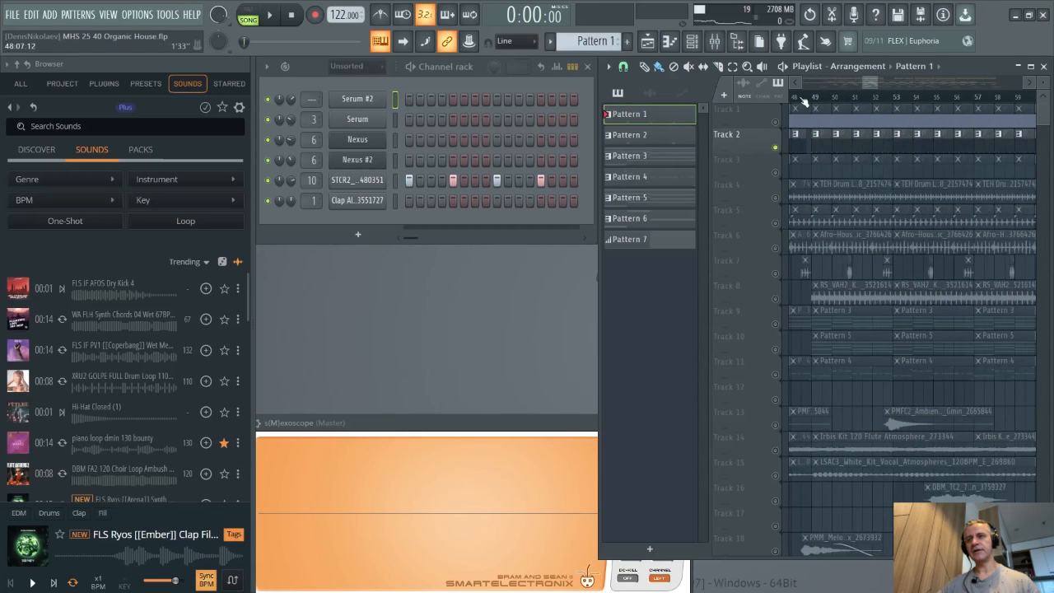
scroll(813, 98, down, 2)
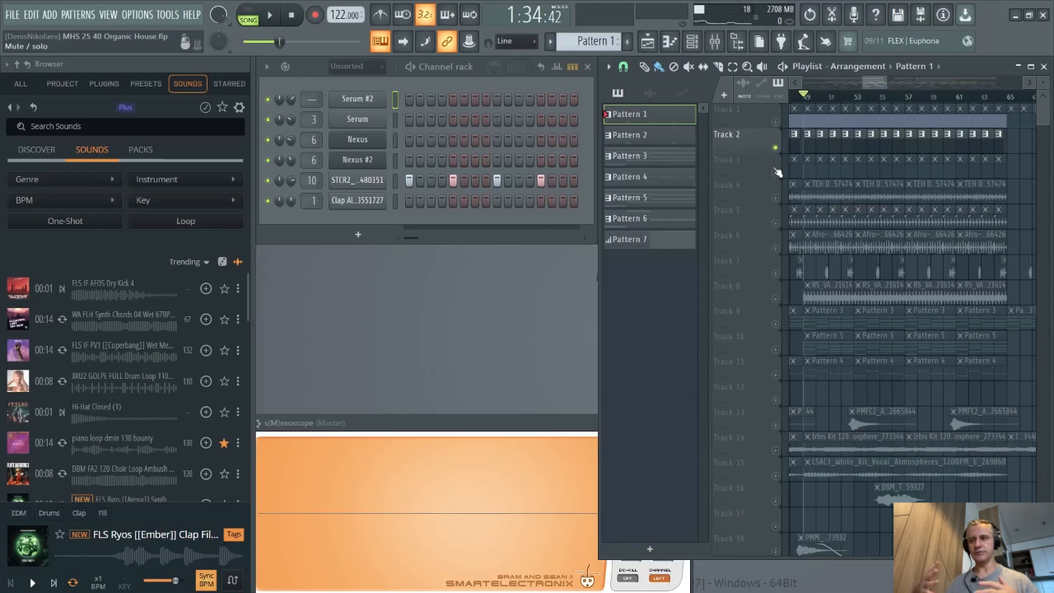
- Open and scroll through the genre list in the sound browser without picking a genre
click(85, 183)
mouse_move(49, 286)
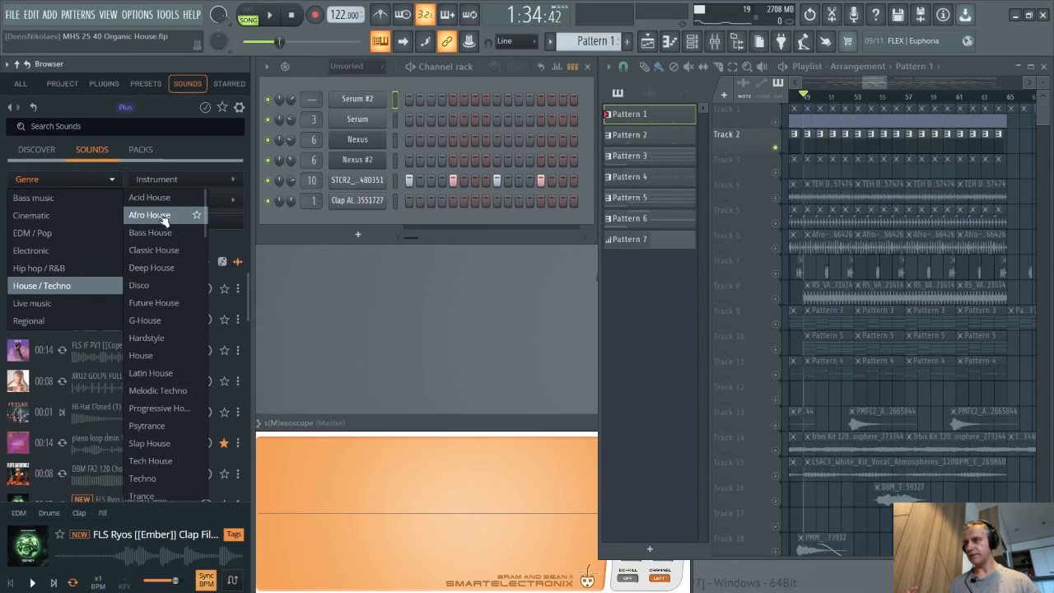
scroll(157, 313, down, 1)
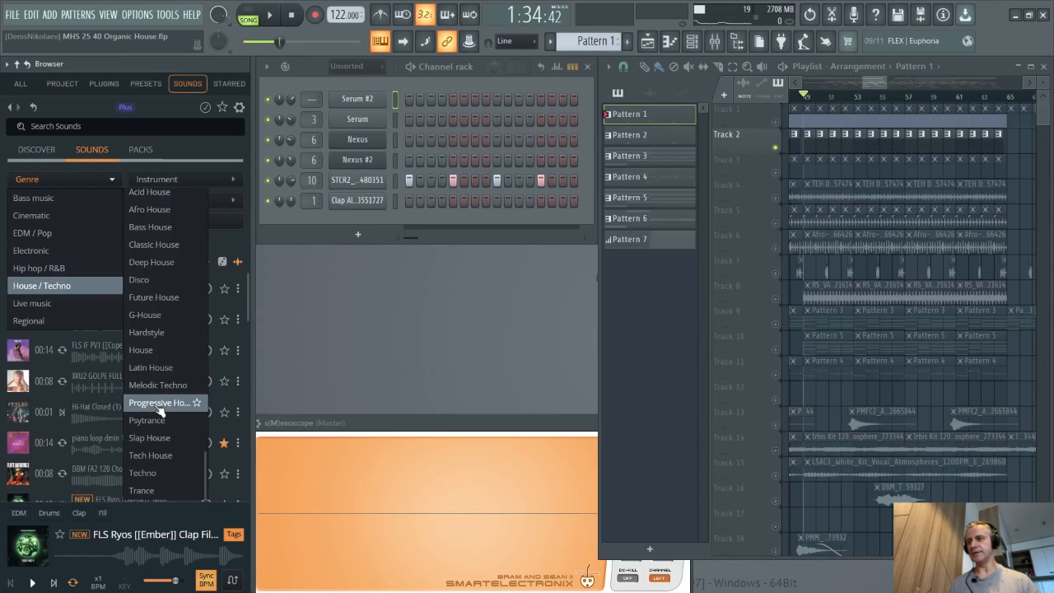
click(542, 267)
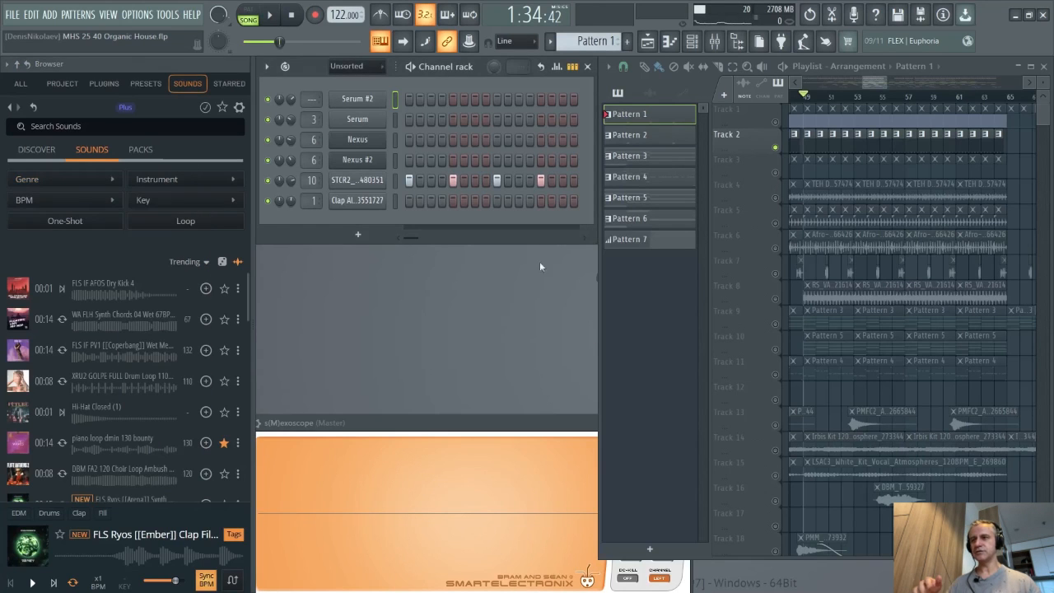
- Solo Tracks 4, 5 and 6 one after another while playing back the arrangement around bar 49
scroll(796, 188, up, 5)
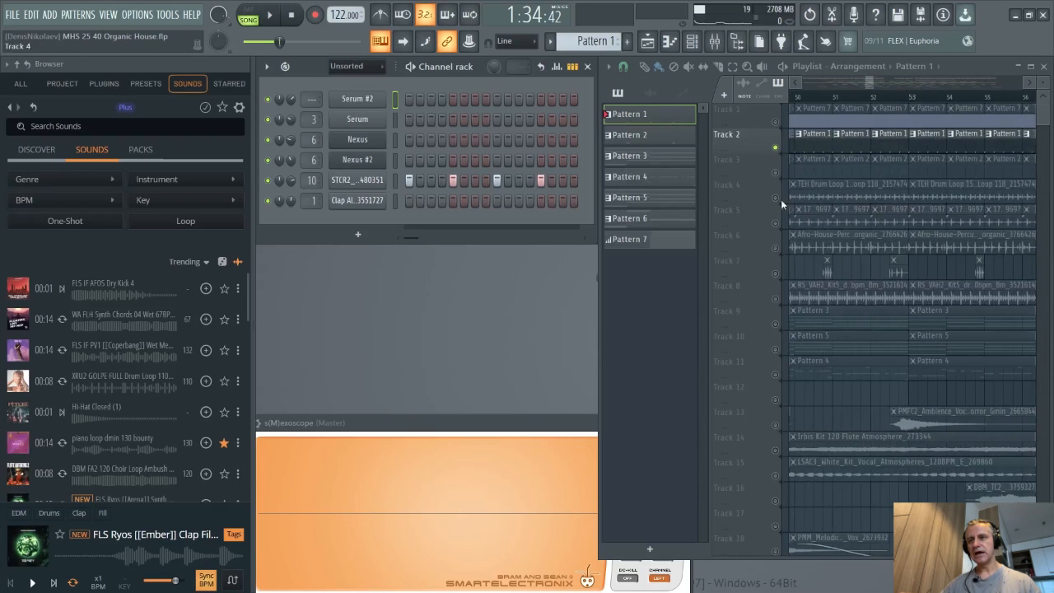
key(space)
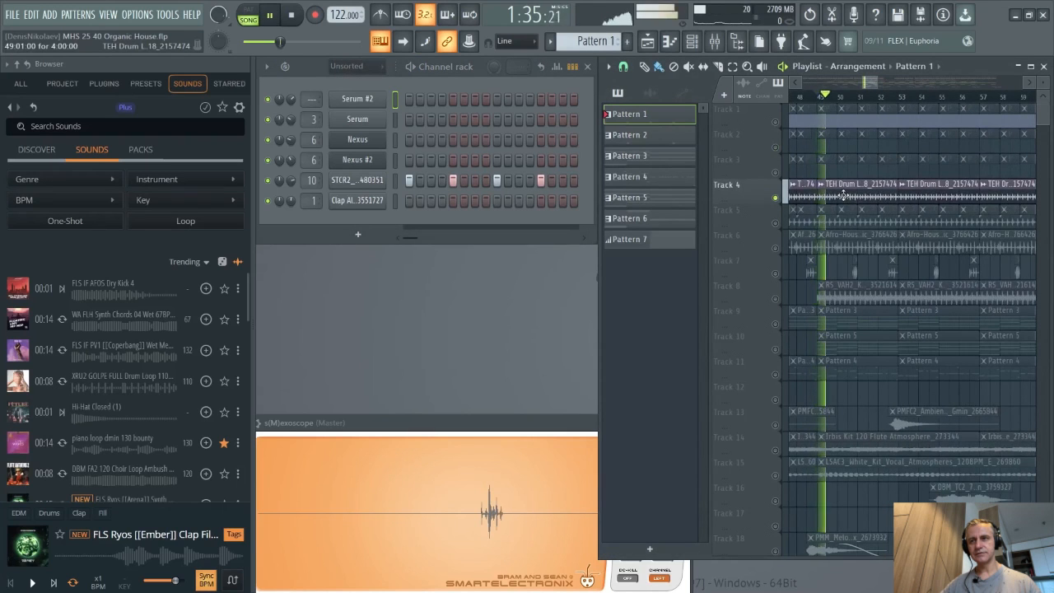
scroll(843, 194, down, 1)
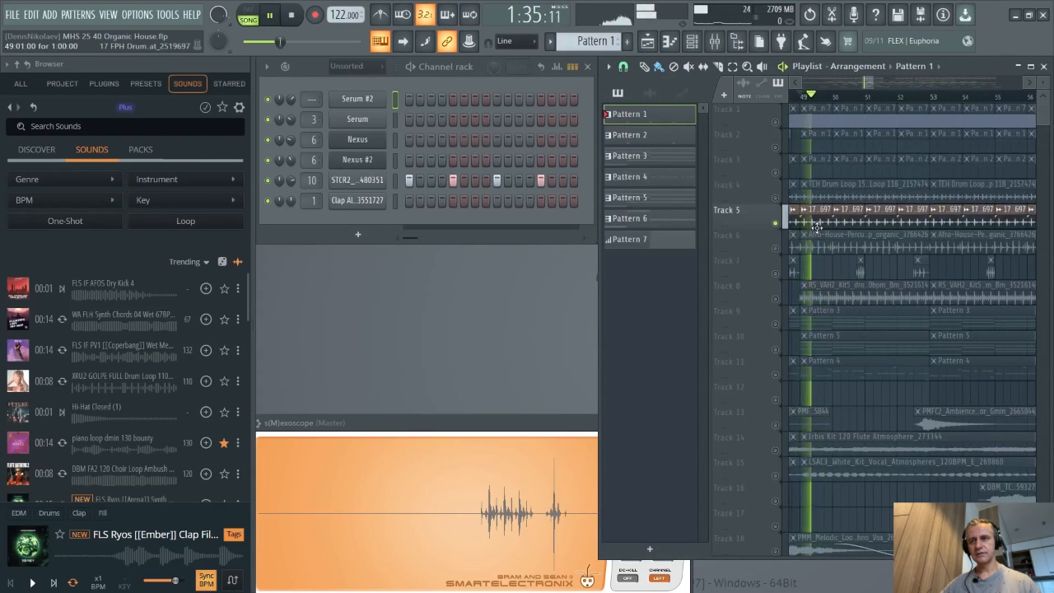
key(space)
scroll(811, 247, down, 1)
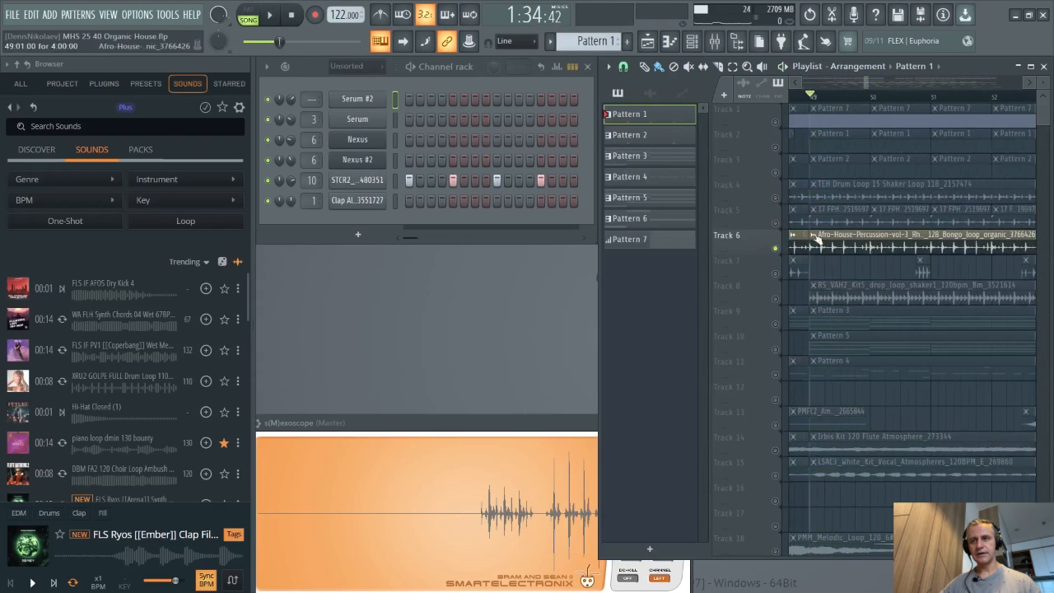
key(space)
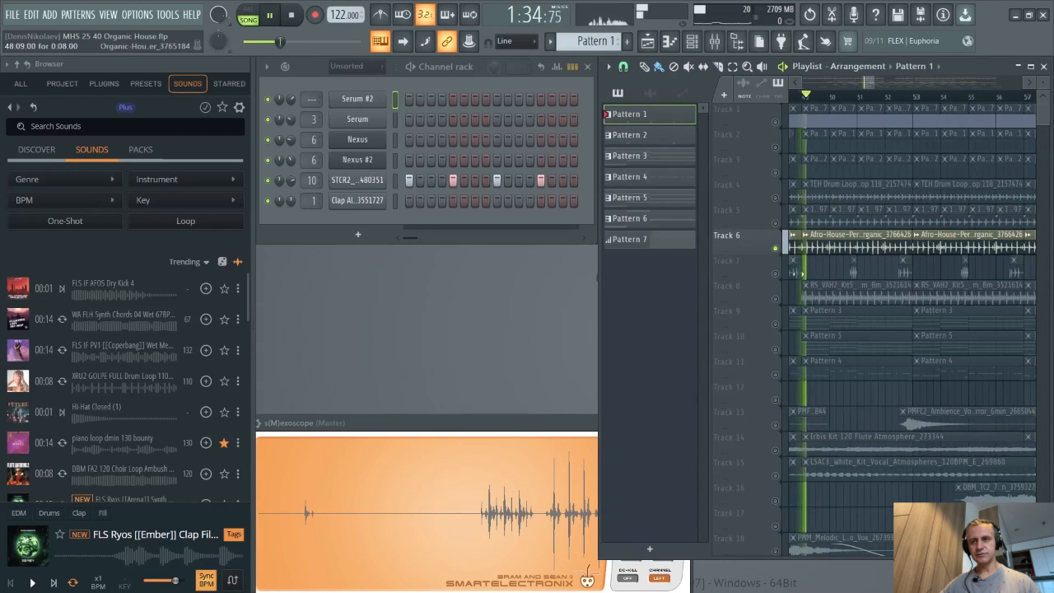
- Solo Track 7 and listen to its percussion clips during playback
right_click(776, 273)
key(space)
key(space)
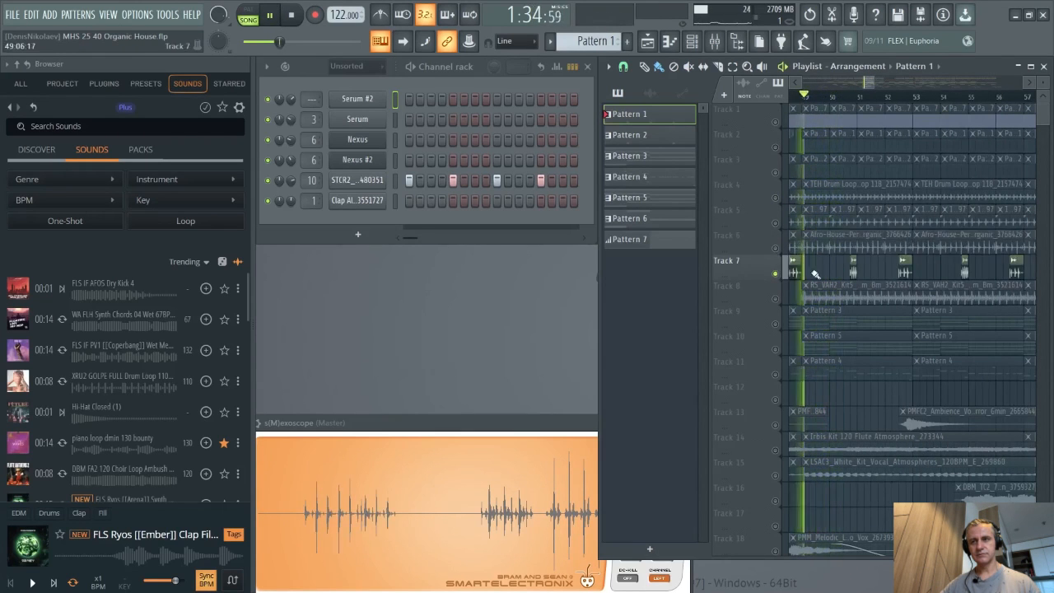
scroll(815, 274, up, 2)
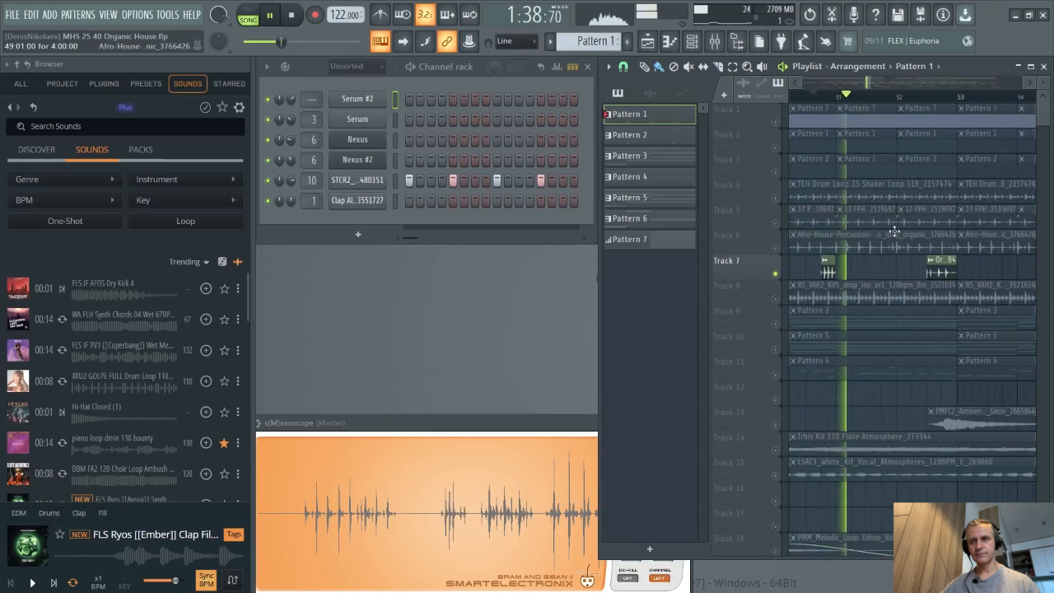
scroll(808, 251, down, 1)
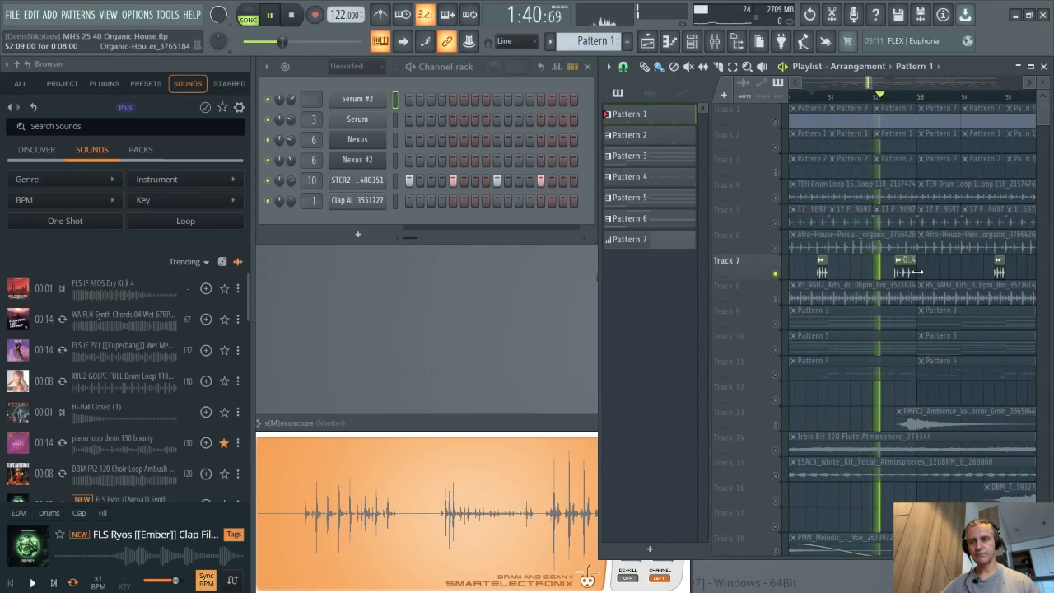
scroll(898, 271, down, 1)
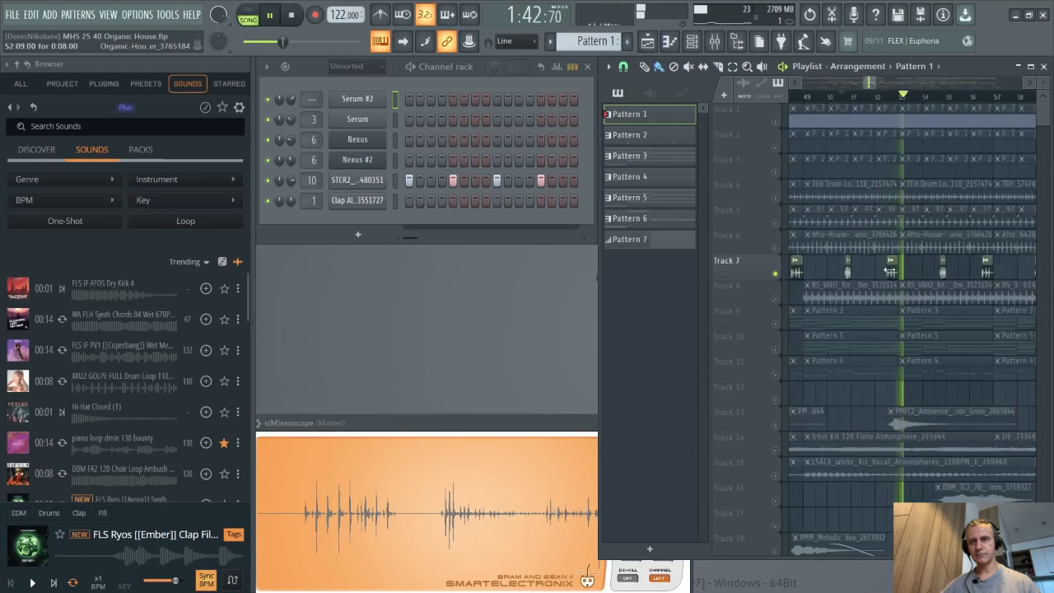
key(space)
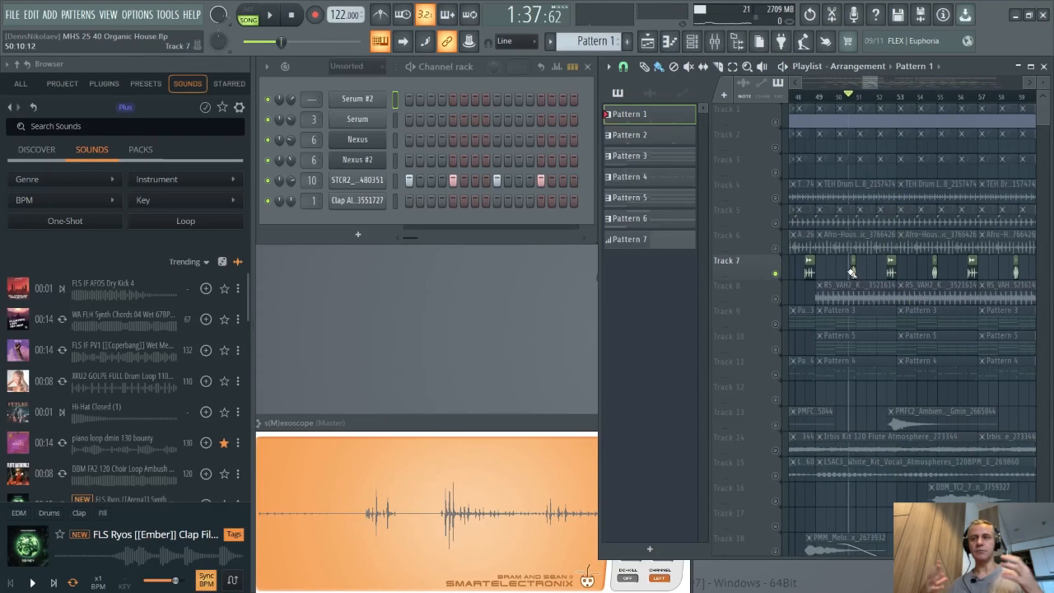
- Solo Track 6 and add Tracks 5, 4, 3 and 2 to the solo group
scroll(811, 273, up, 1)
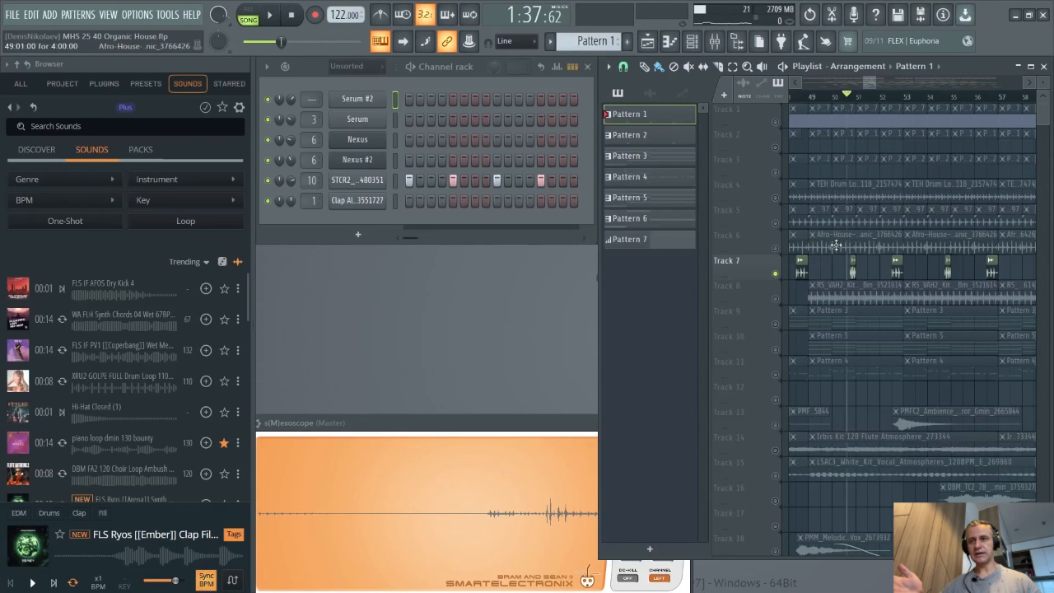
right_click(775, 248)
click(776, 223)
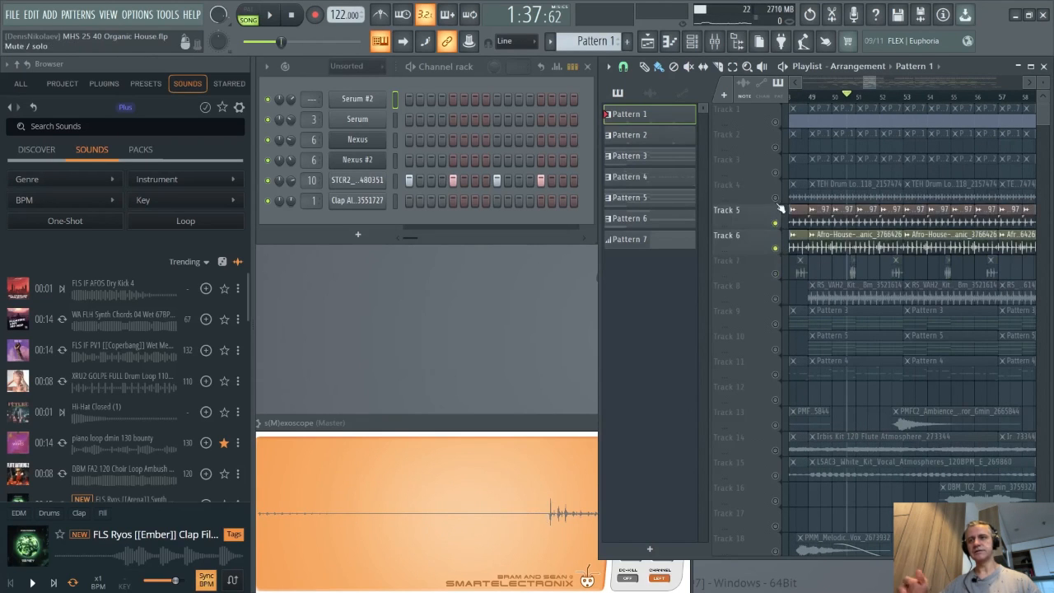
click(776, 198)
click(776, 173)
click(775, 148)
- Move the playhead to bar 49 and play back the combined drum tracks
scroll(805, 154, up, 1)
scroll(805, 154, up, 2)
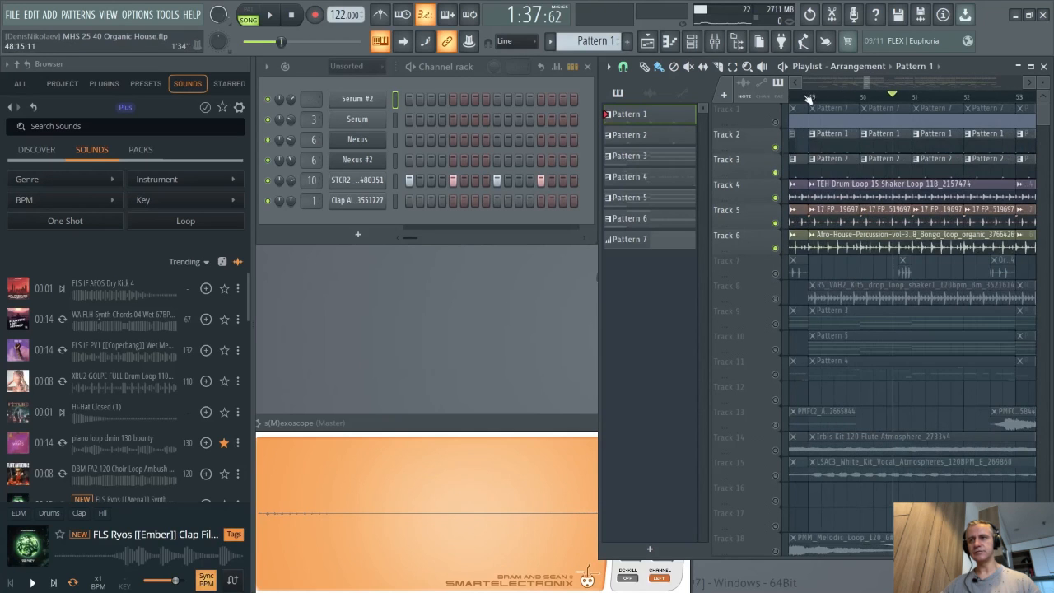
click(810, 97)
scroll(822, 135, up, 3)
scroll(834, 177, down, 4)
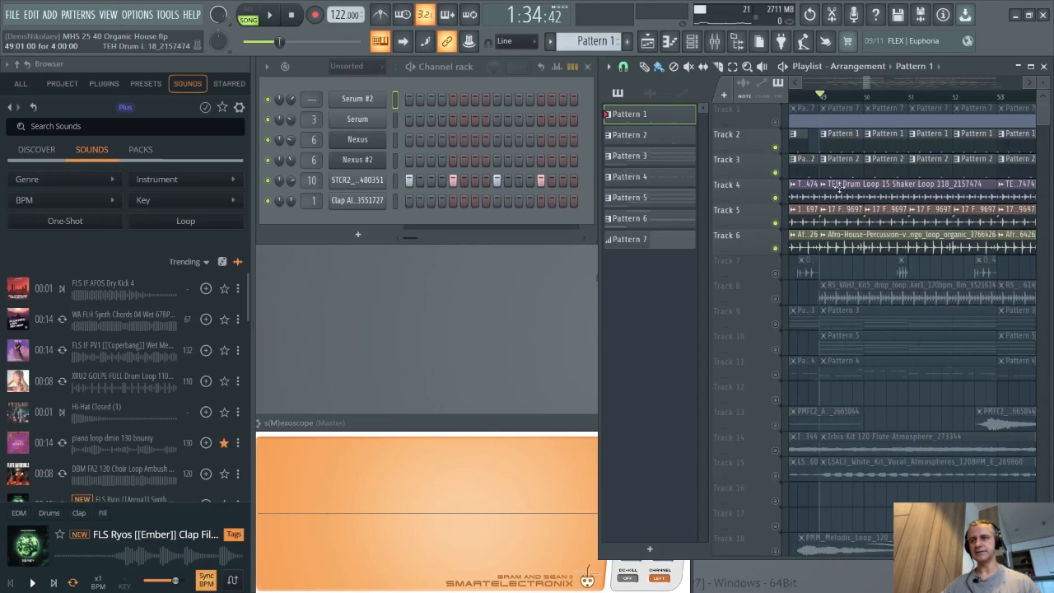
key(space)
scroll(835, 194, up, 3)
scroll(824, 218, down, 3)
key(space)
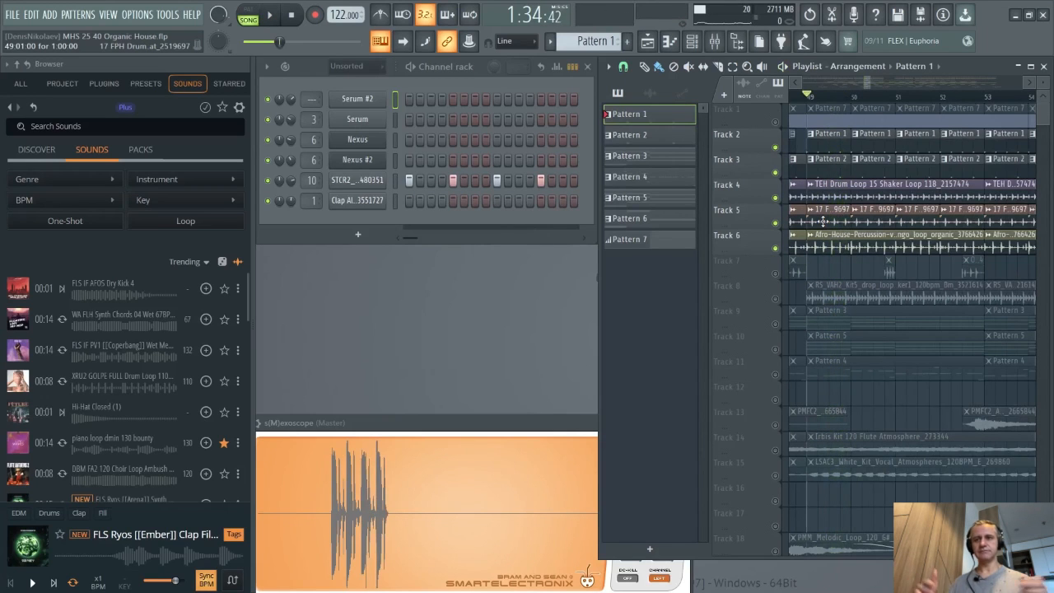
- Solo Track 8 and play back its drum loop
right_click(775, 299)
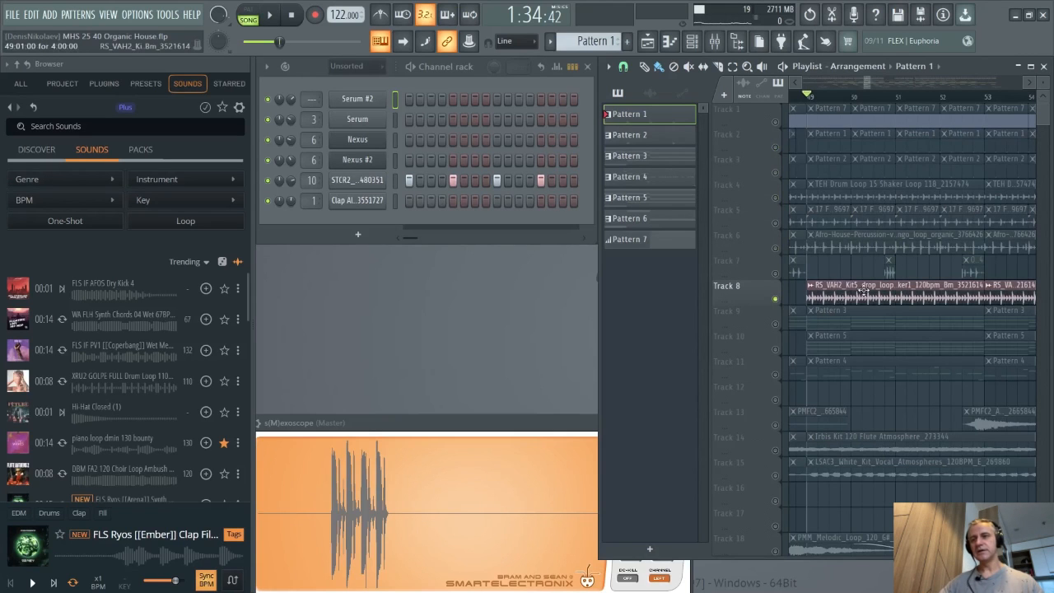
key(space)
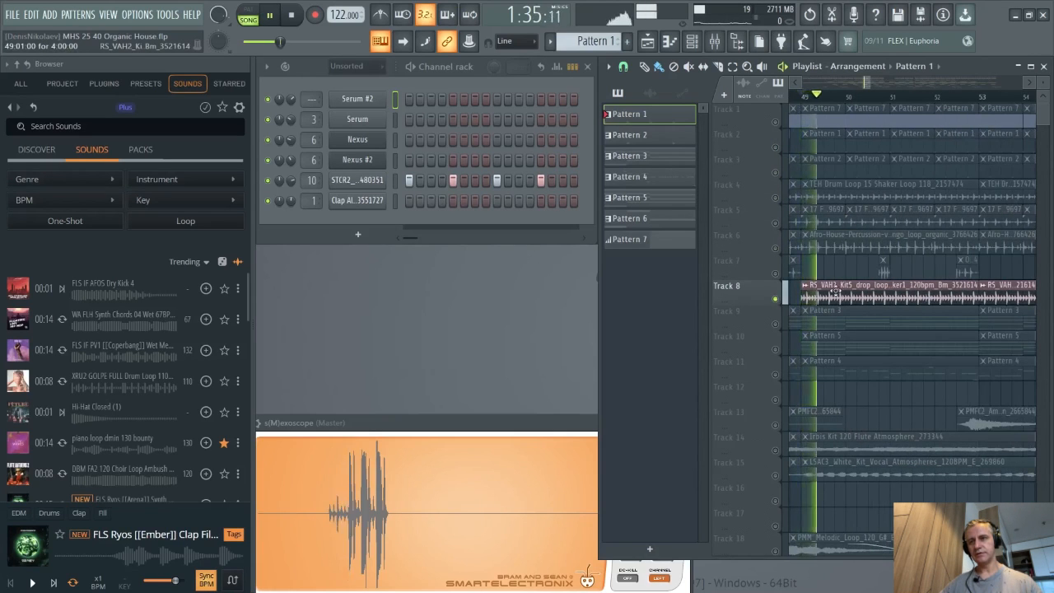
key(space)
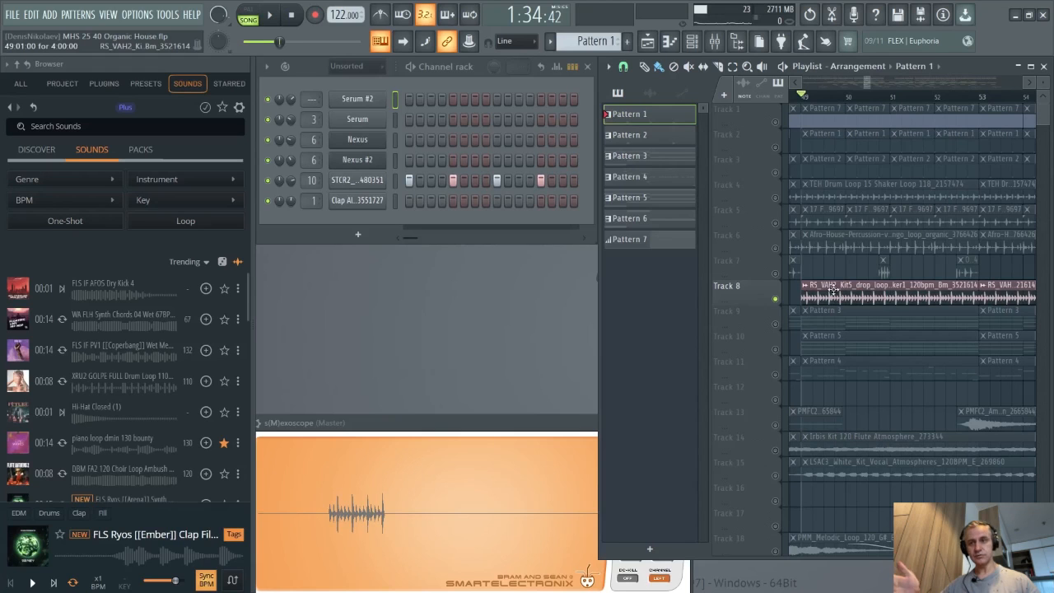
- Solo Track 9 and open its Pattern 3 notes in the Nexus piano roll, starting playback
right_click(774, 324)
scroll(792, 336, down, 3)
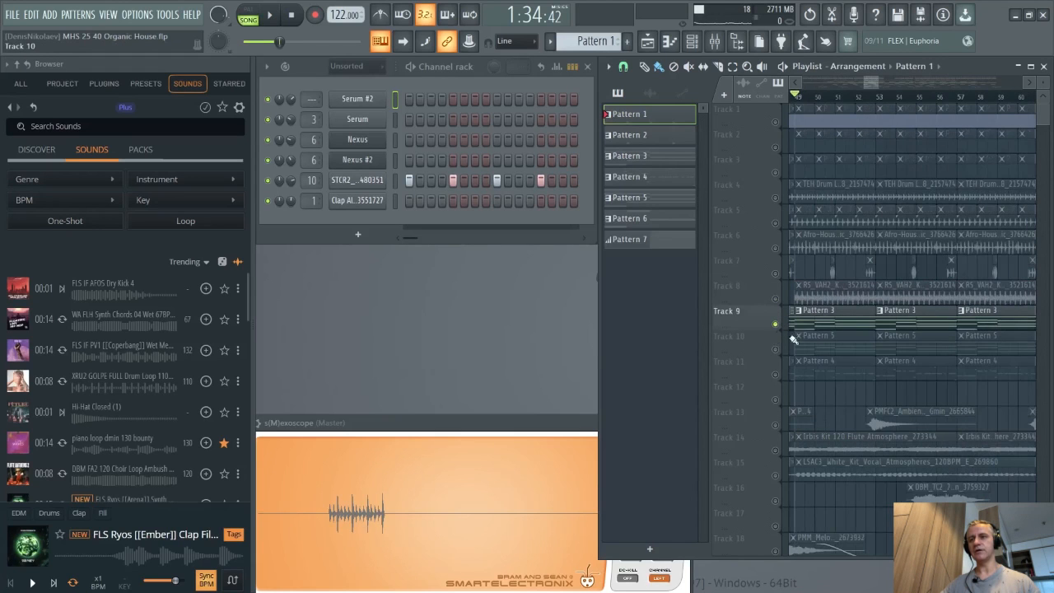
click(820, 322)
scroll(817, 317, down, 2)
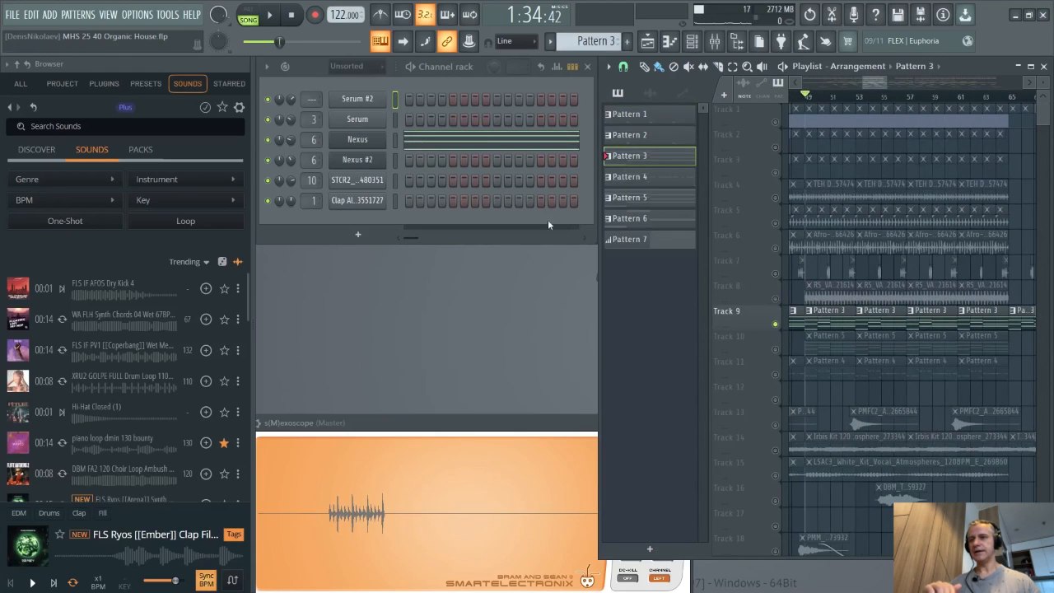
click(434, 145)
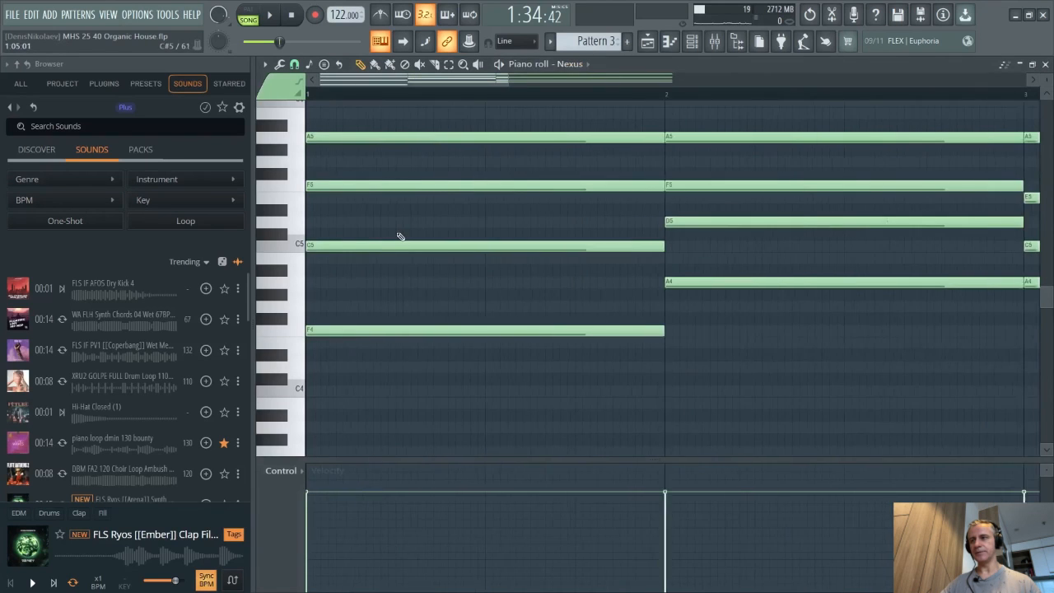
key(space)
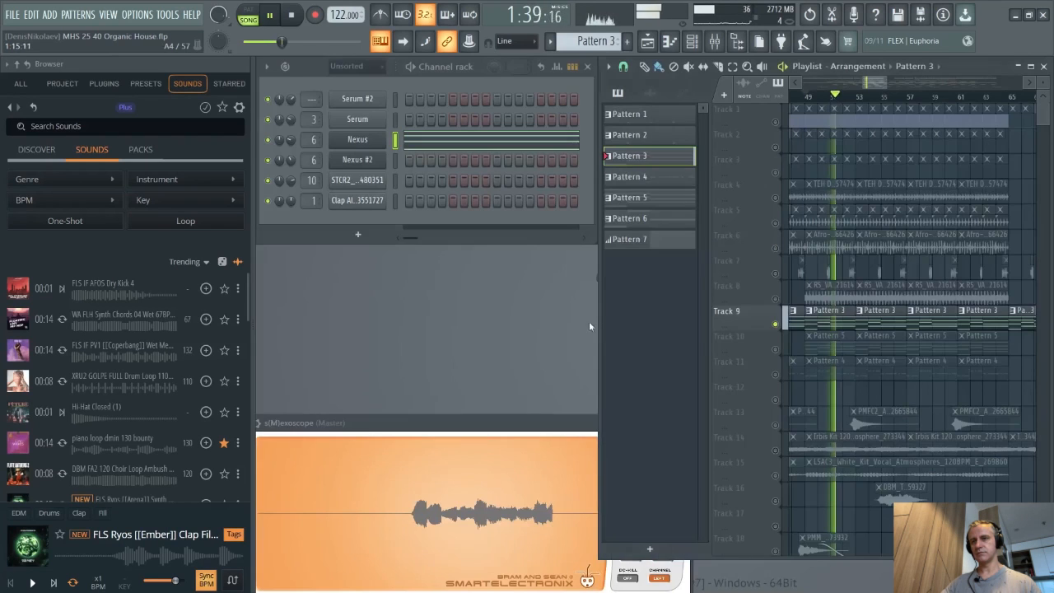
- Solo Track 10 and open its Pattern 5 chords in the Nexus #2 piano roll during playback
right_click(776, 350)
click(812, 339)
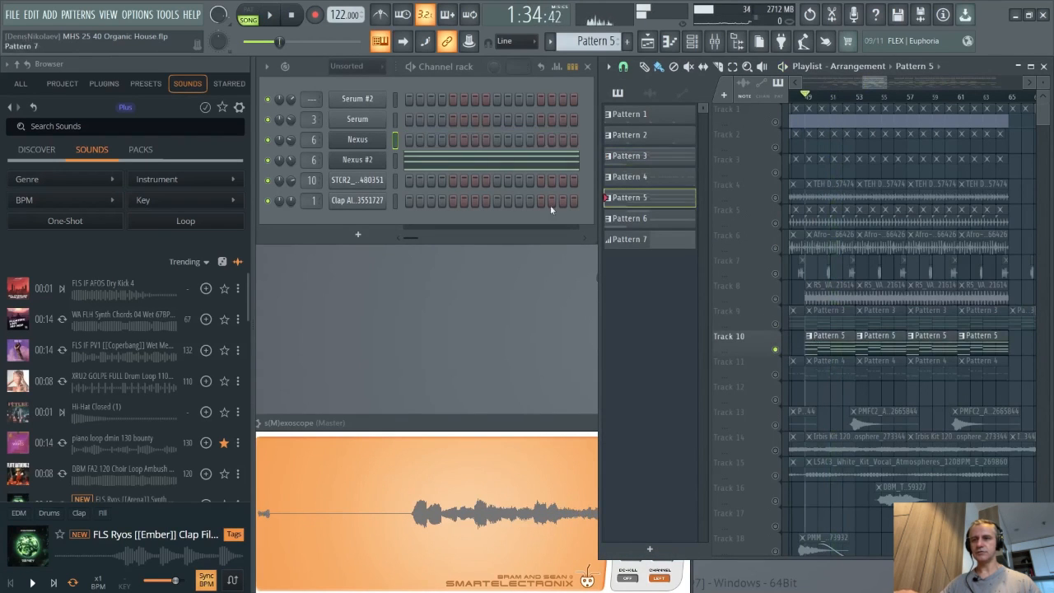
click(438, 158)
key(space)
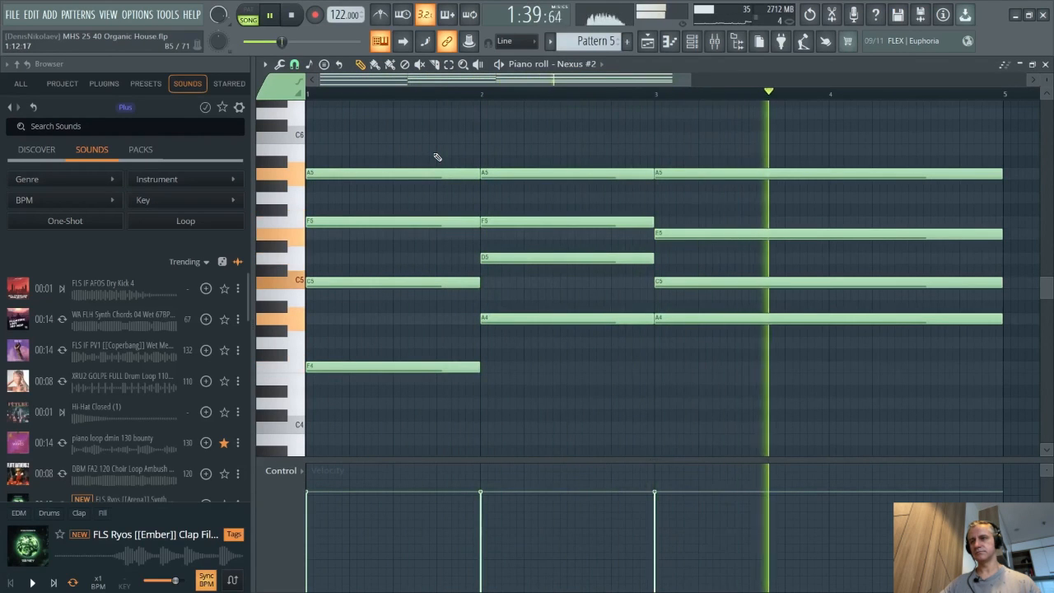
key(Escape)
key(space)
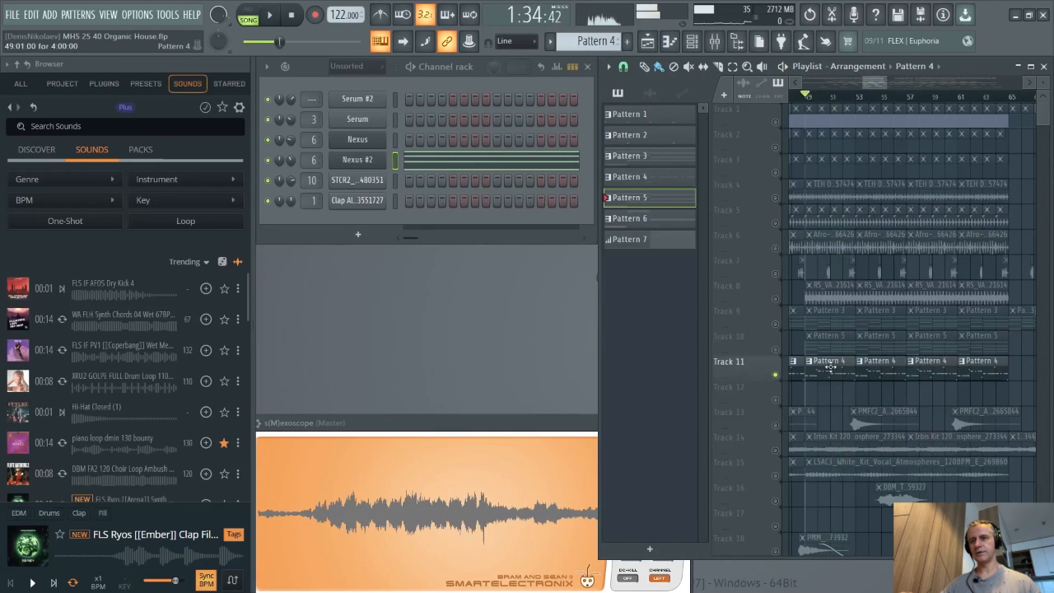
- Open Track 11's Pattern 4 melody in the Serum piano roll and play it back
click(441, 121)
key(space)
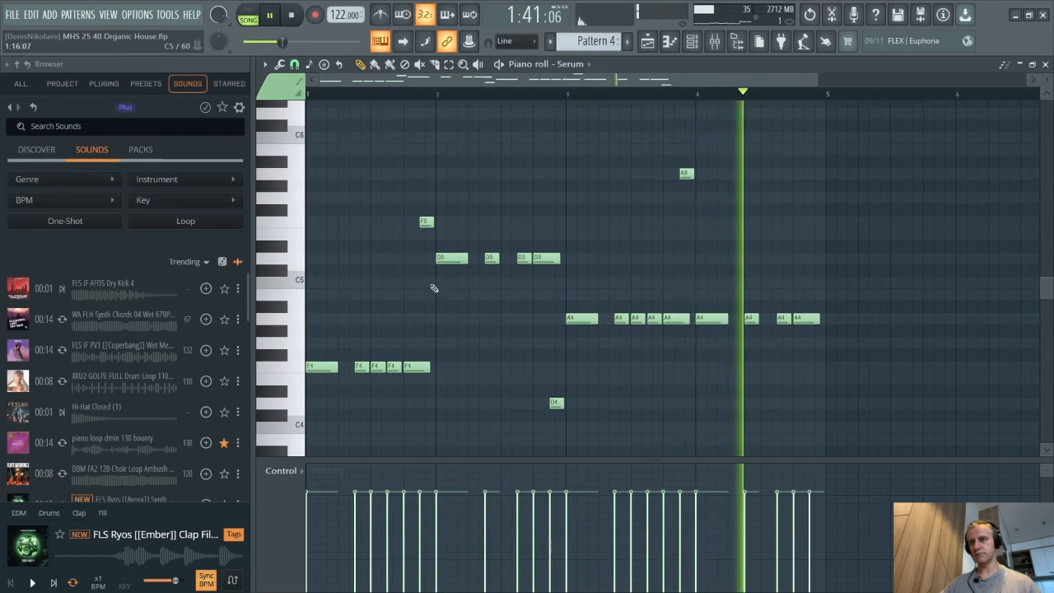
scroll(445, 289, down, 1)
key(Escape)
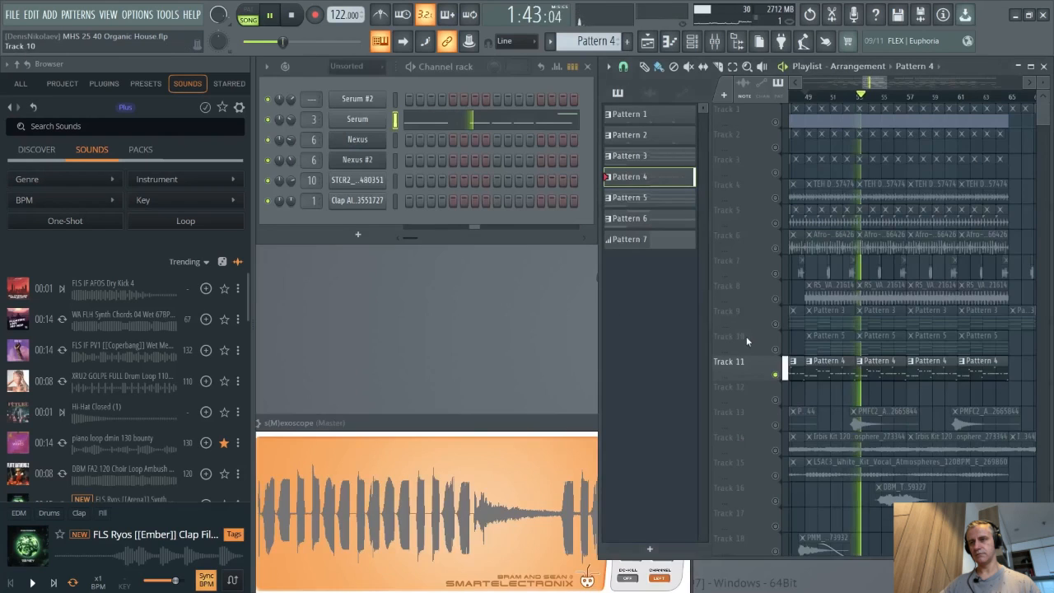
- Solo Track 12 and open its Pattern 6 notes in the Serum #2 piano roll during playback
right_click(776, 399)
scroll(755, 398, down, 4)
key(space)
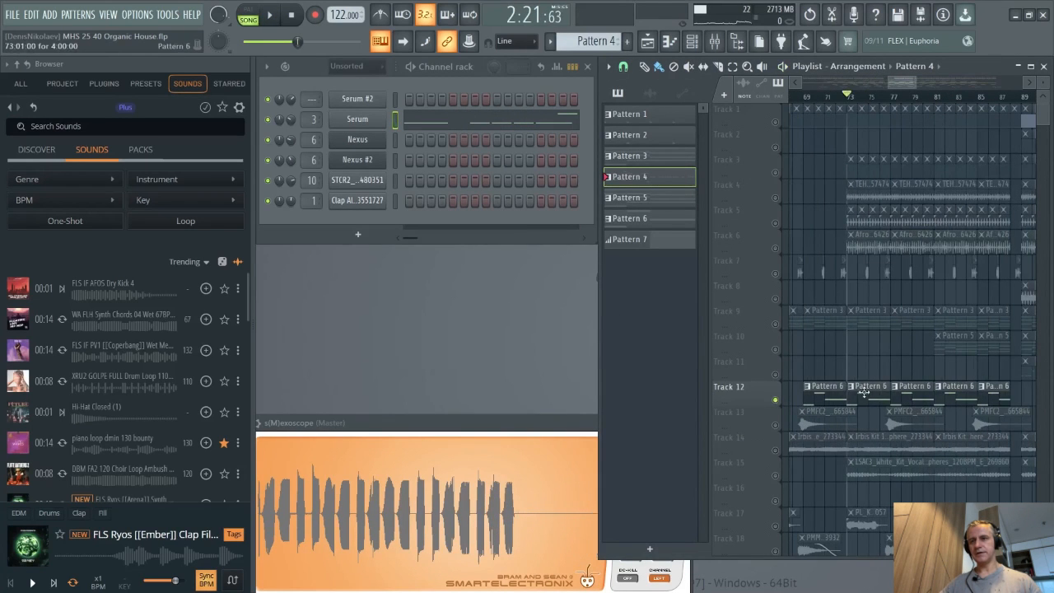
click(863, 392)
key(space)
click(417, 103)
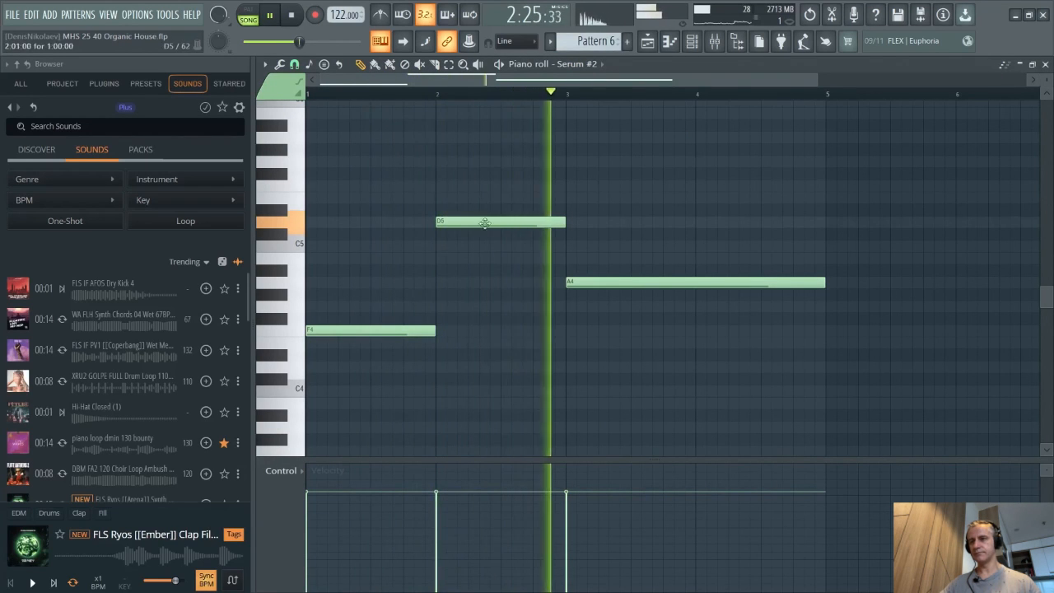
key(Escape)
- Maximize the playlist and solo Tracks 13 through 25 together to hear the atmosphere and FX layers
scroll(927, 374, down, 3)
key(space)
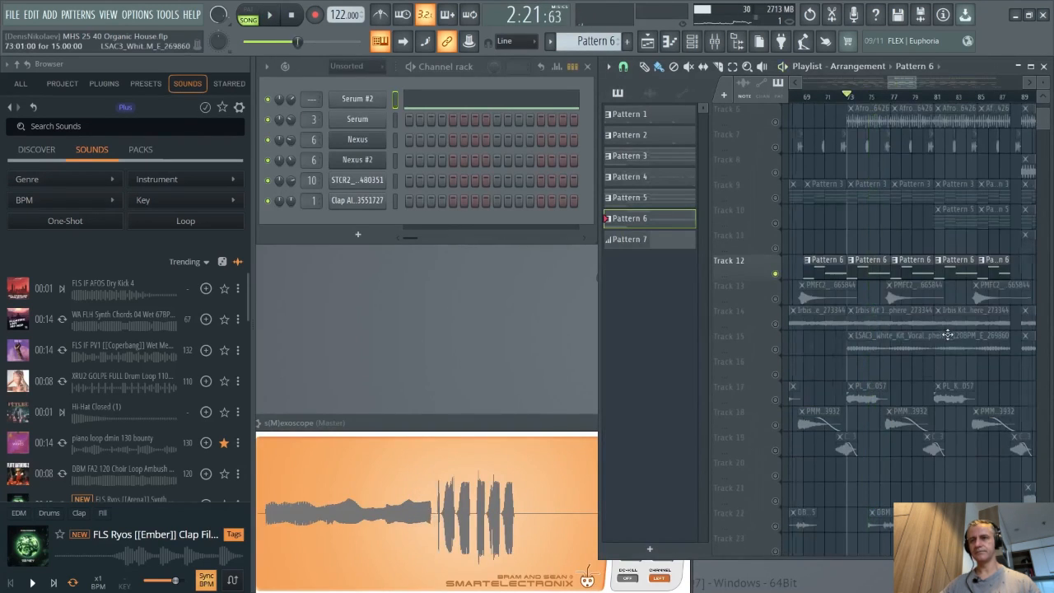
ctrl+scroll(947, 335, down, 3)
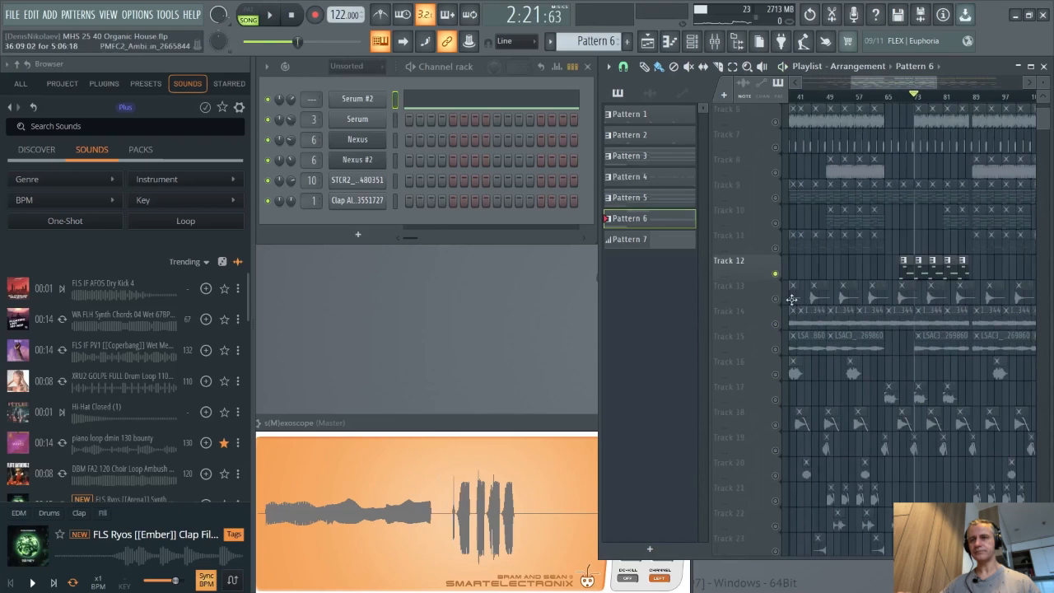
click(1030, 66)
scroll(428, 220, down, 4)
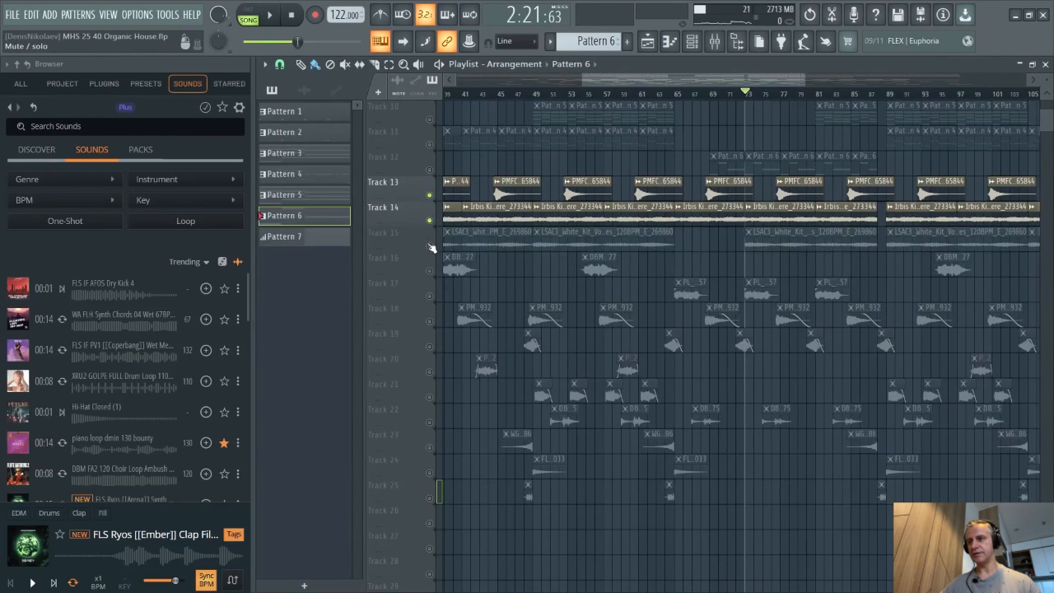
drag(429, 245, 433, 478)
scroll(449, 503, up, 4)
scroll(603, 484, down, 5)
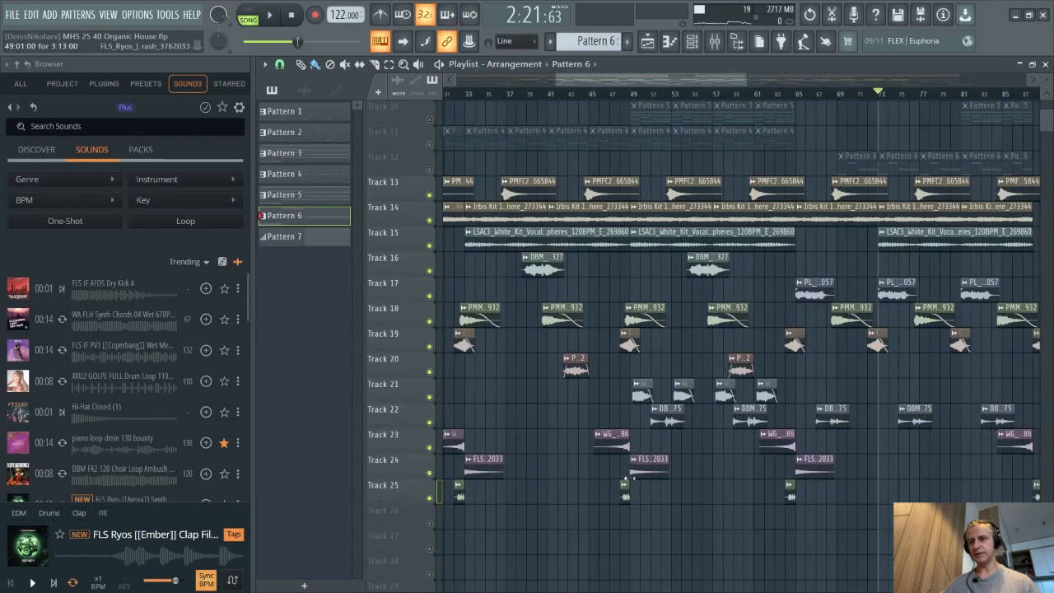
scroll(610, 288, up, 1)
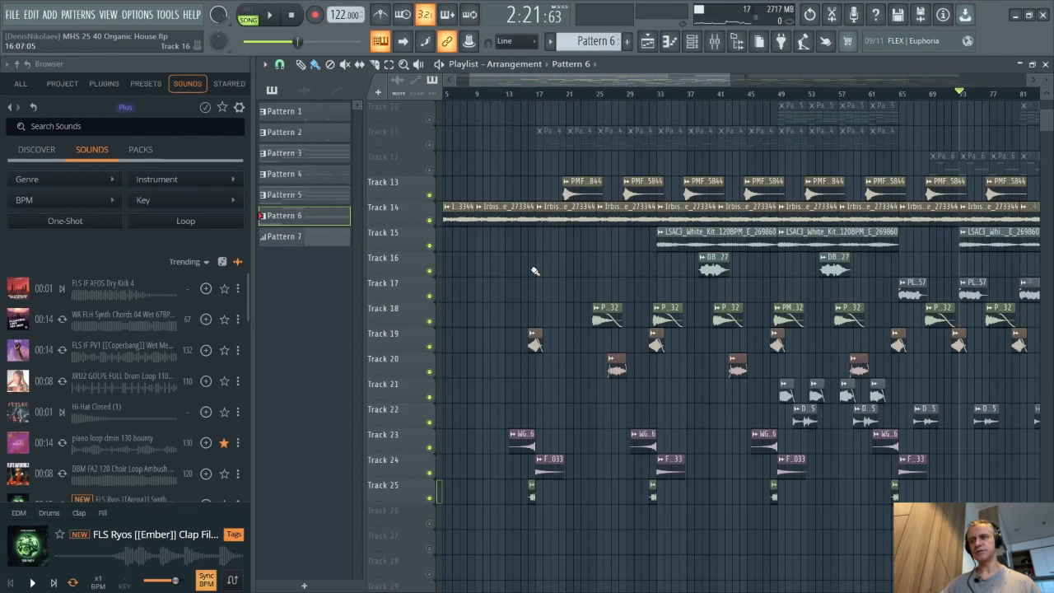
scroll(623, 294, up, 8)
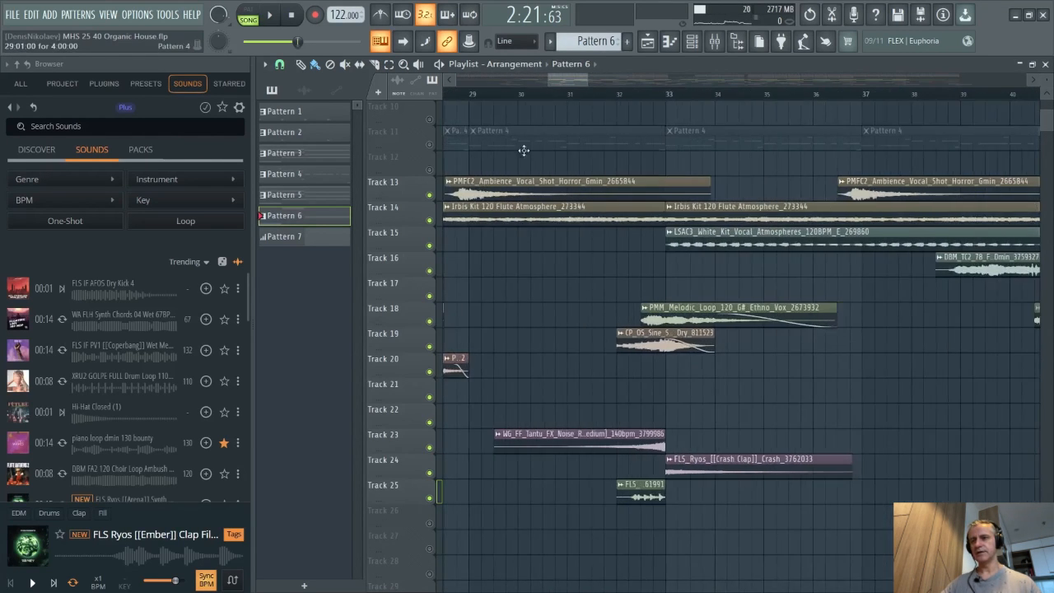
- Start playback of the arrangement from around bar 32
click(601, 104)
key(space)
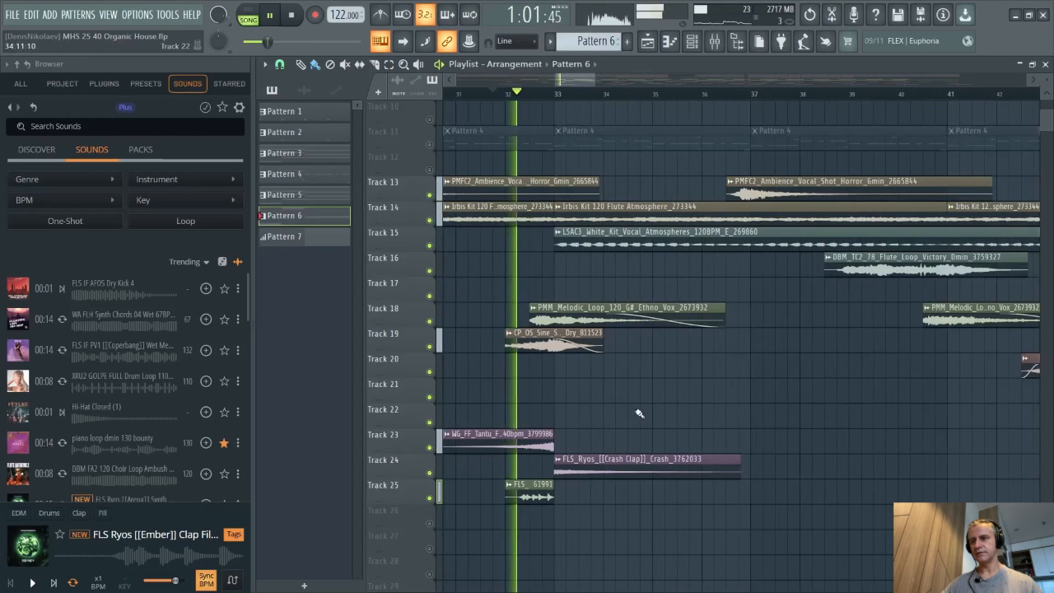
- Mute Tracks 23, 24 and 25 while the arrangement plays
scroll(632, 404, up, 2)
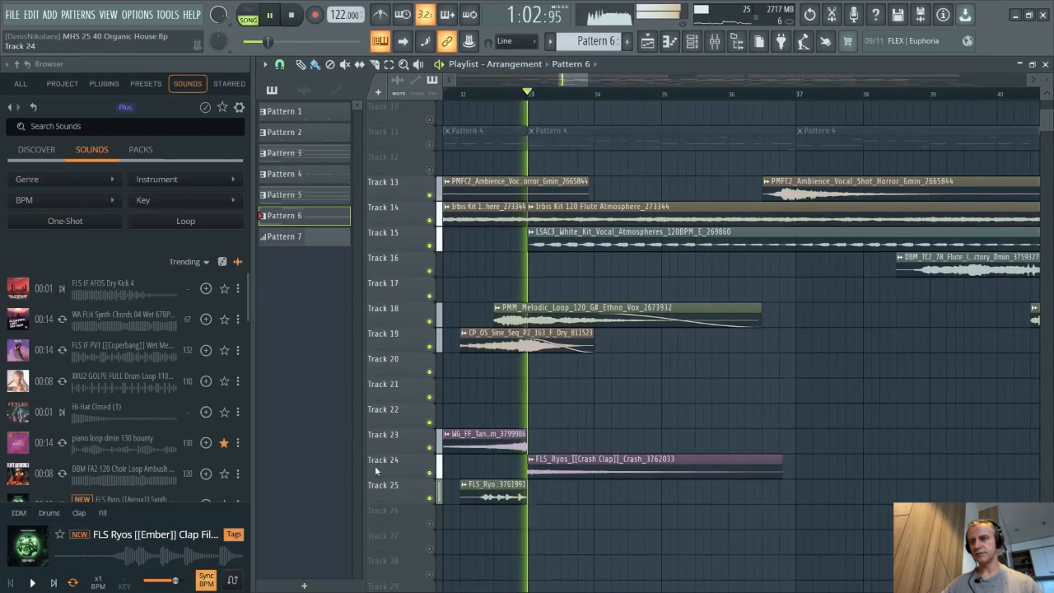
click(428, 498)
click(429, 472)
click(430, 447)
- Move through the arrangement between bars 30 and 65, jumping the playhead to listen to the atmosphere layers, then stop playback
scroll(485, 379, down, 5)
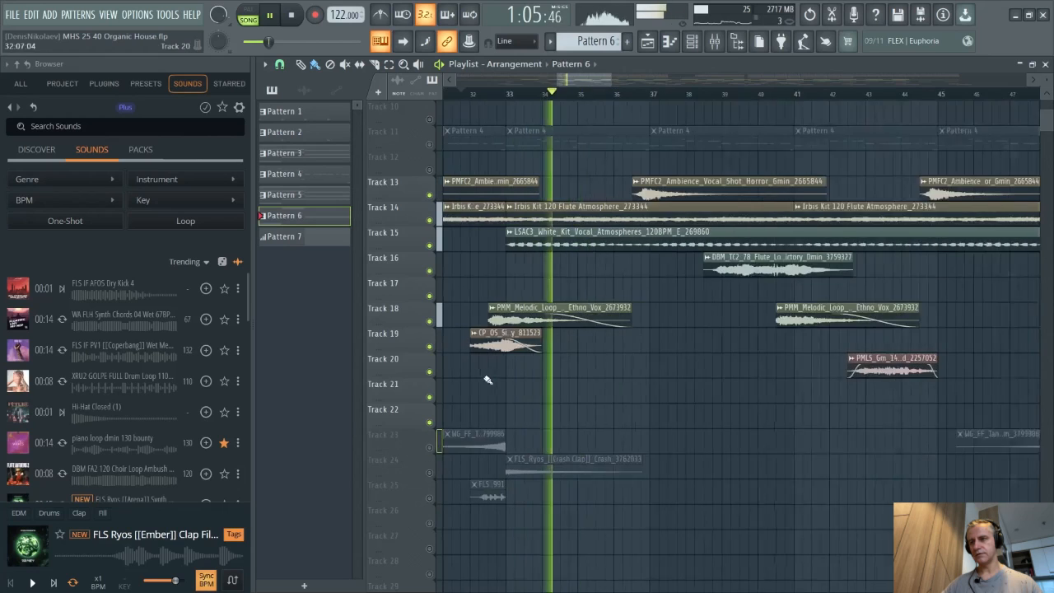
drag(683, 254, 593, 291)
scroll(531, 283, down, 2)
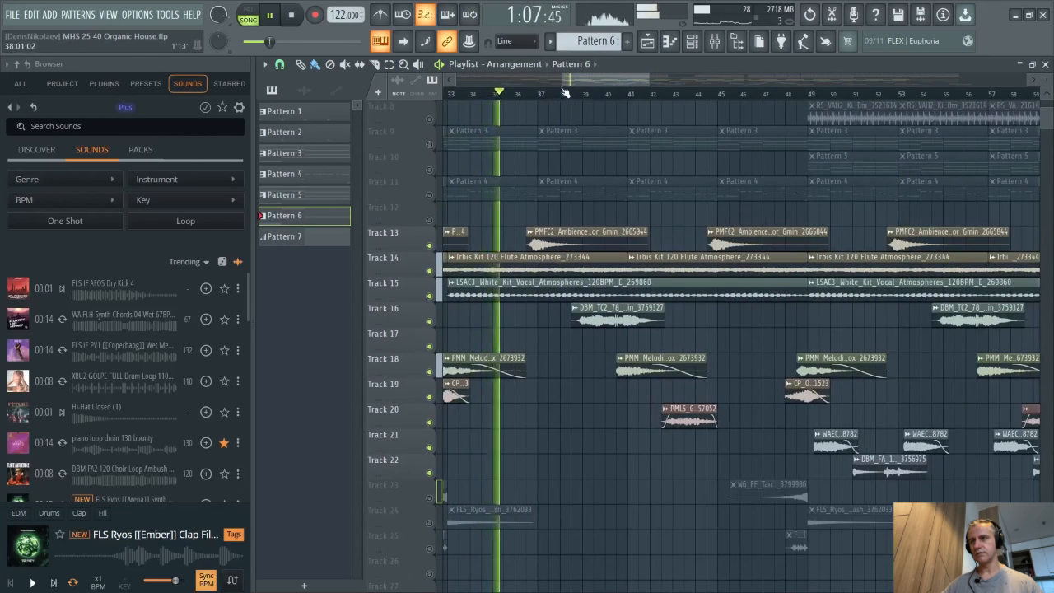
click(564, 92)
scroll(687, 263, up, 3)
scroll(484, 323, down, 2)
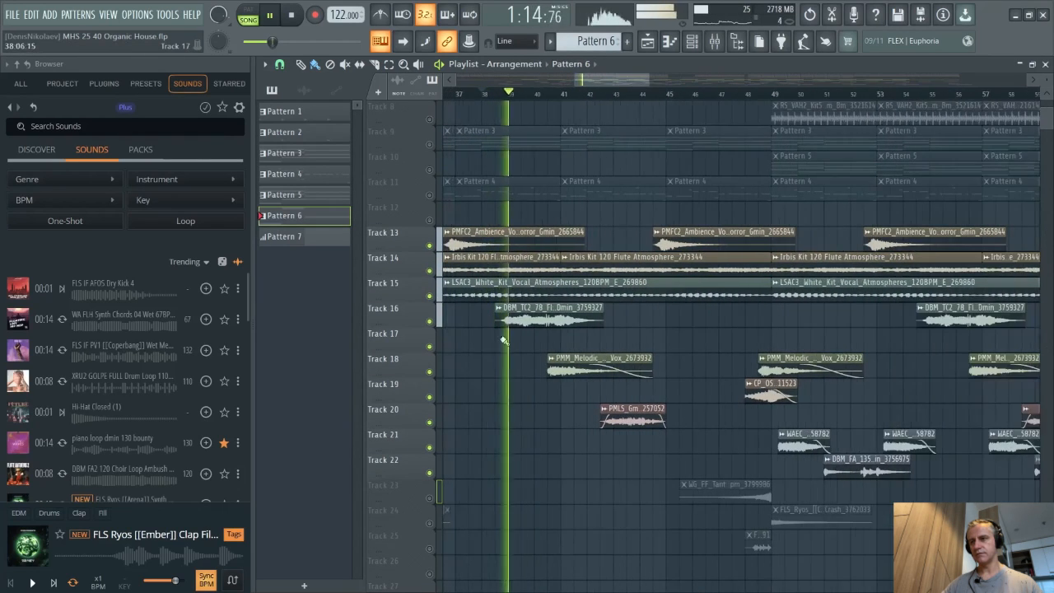
scroll(504, 340, up, 2)
scroll(523, 339, up, 2)
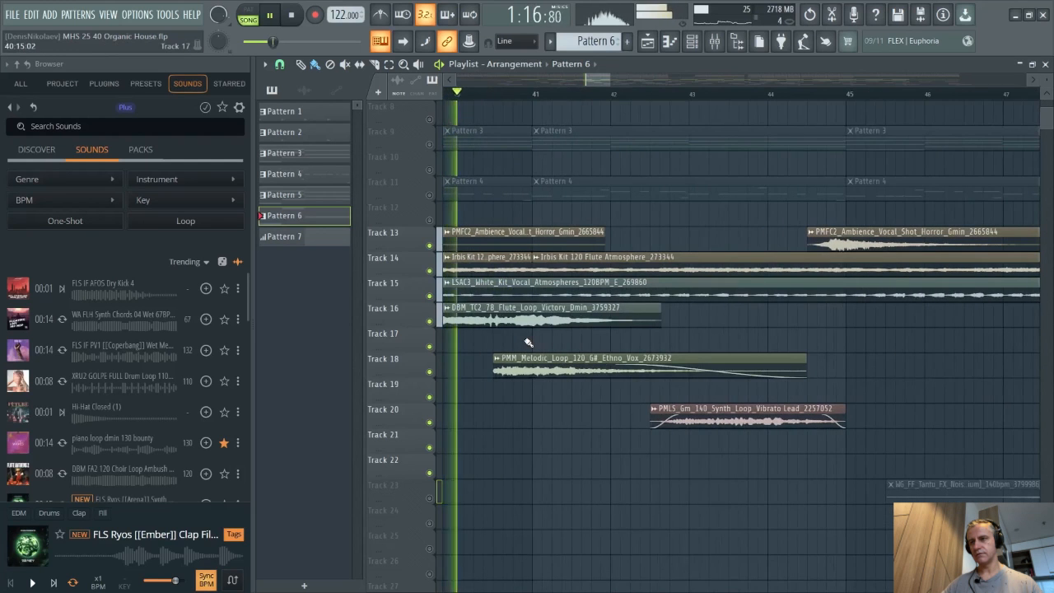
scroll(519, 343, down, 3)
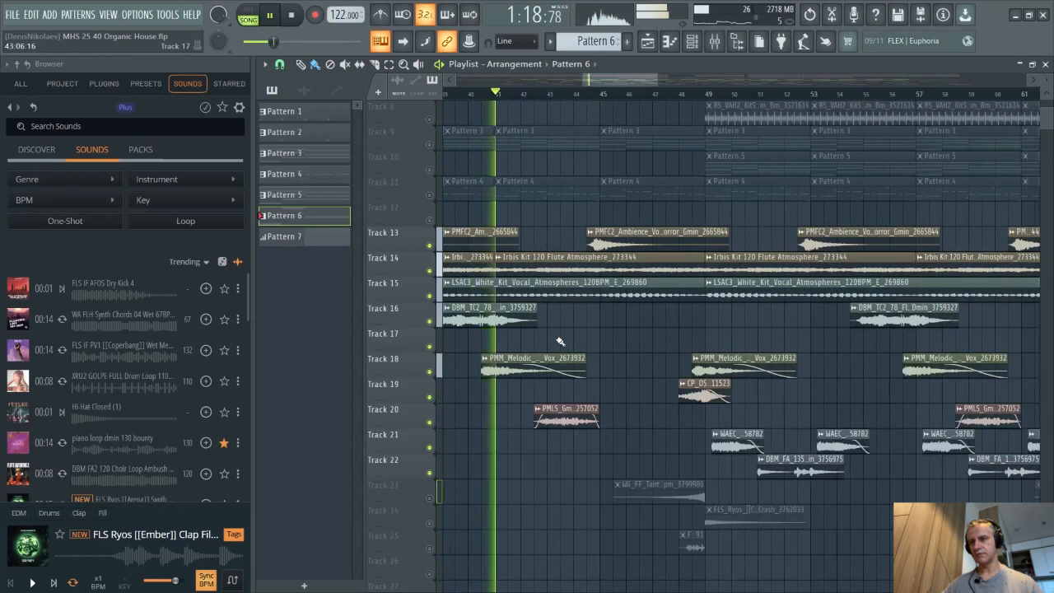
scroll(560, 341, down, 2)
scroll(692, 357, up, 1)
click(570, 93)
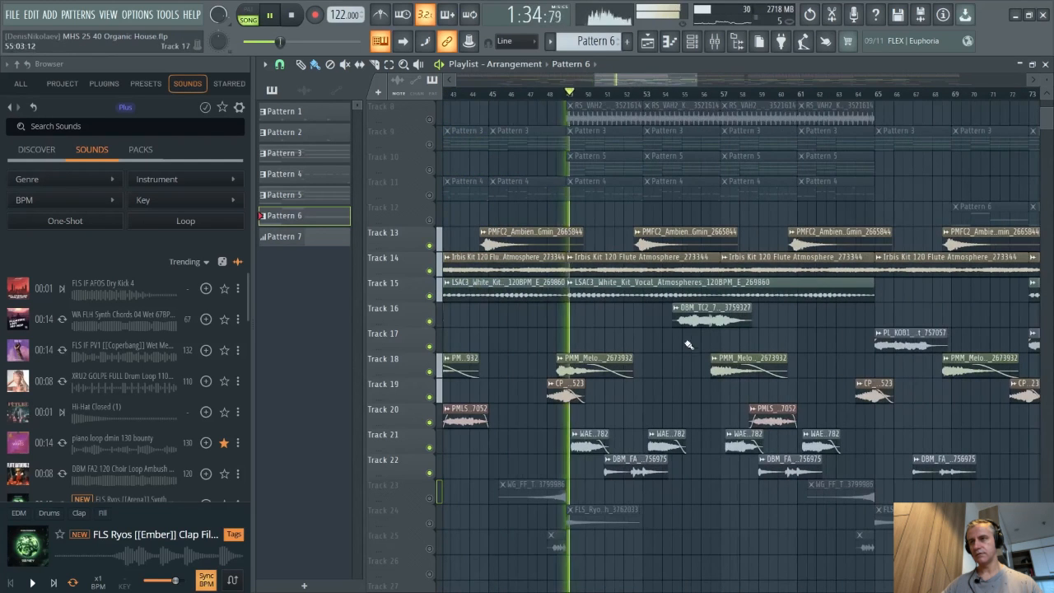
scroll(601, 335, up, 1)
scroll(601, 335, up, 1)
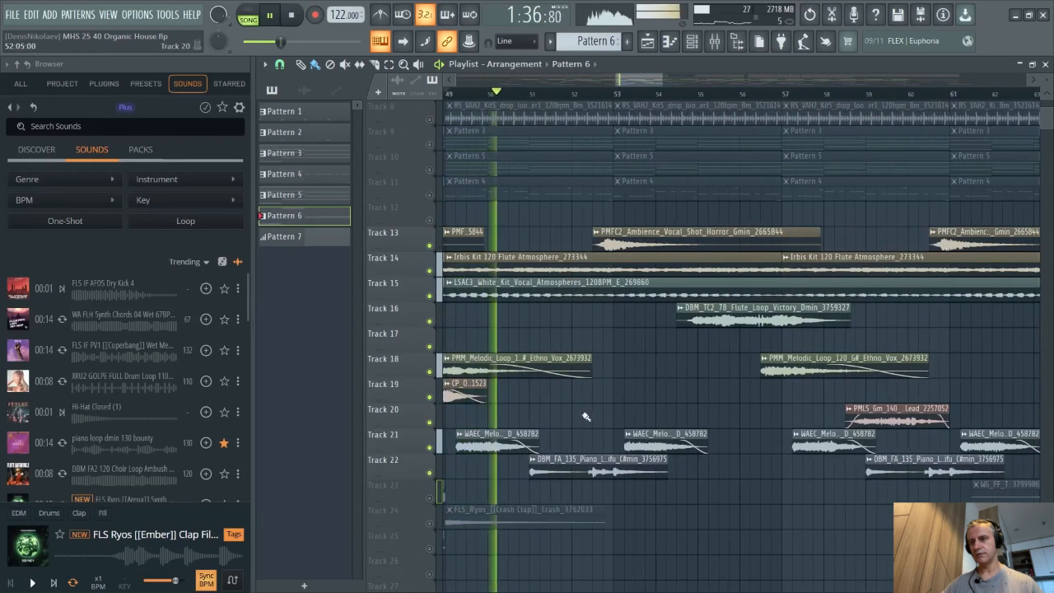
scroll(555, 421, up, 1)
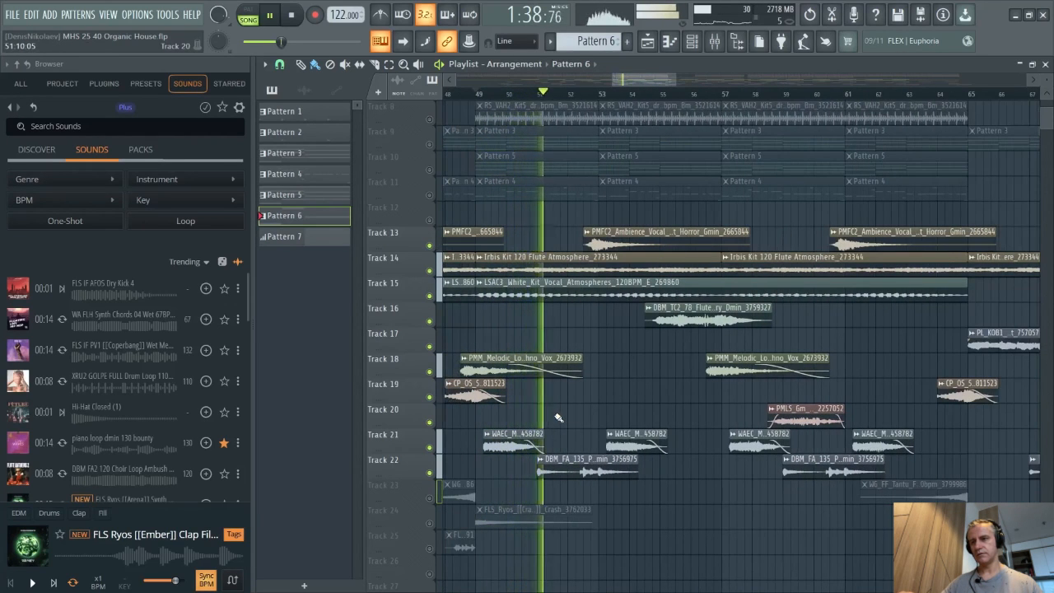
scroll(622, 424, up, 1)
scroll(525, 414, down, 1)
key(space)
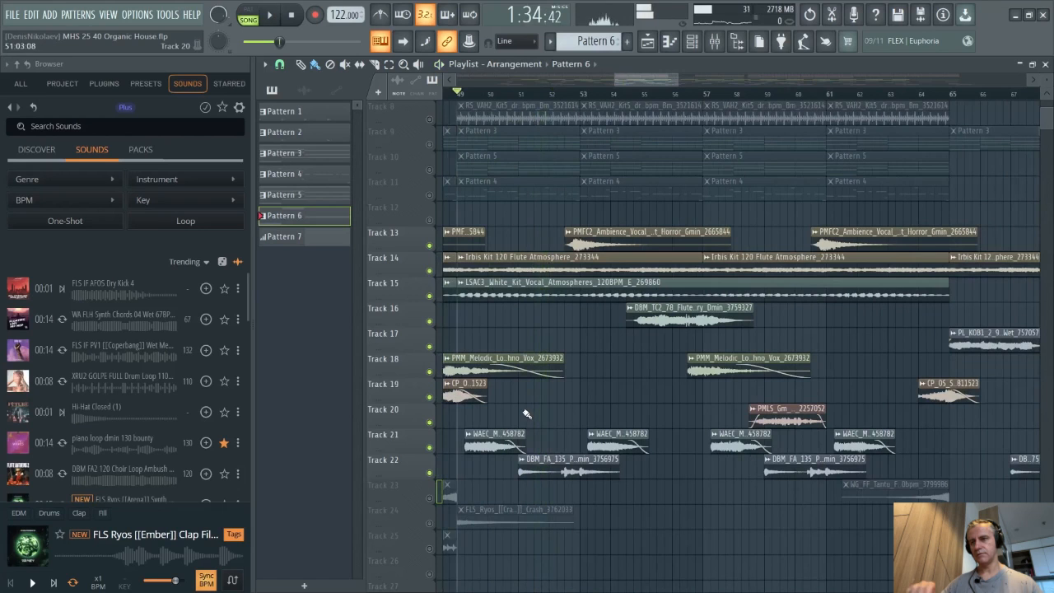
scroll(600, 389, down, 2)
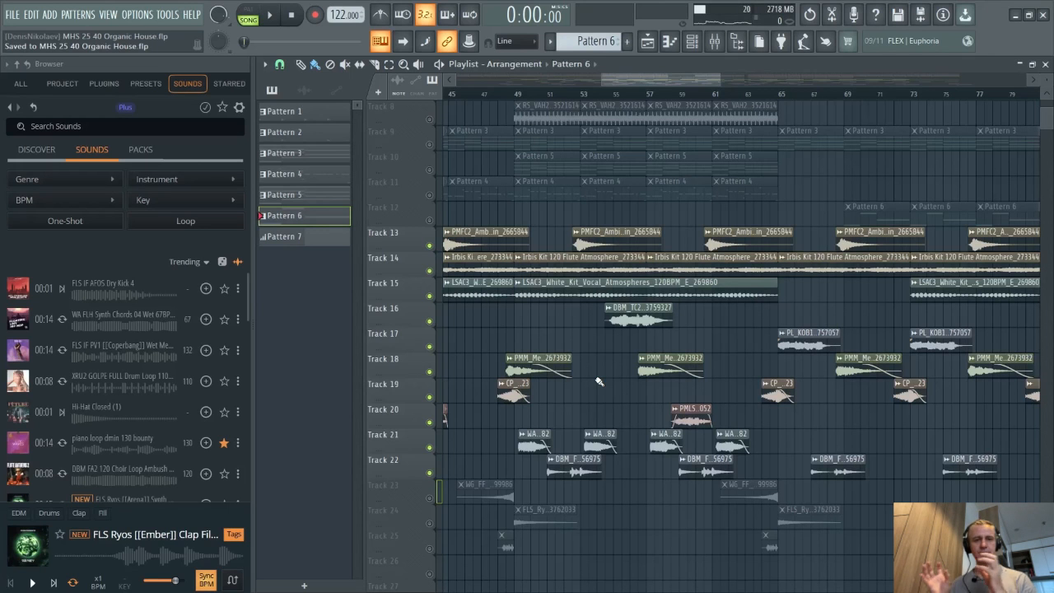
- Solo Tracks 18 through 22 together so only those layers play
scroll(576, 424, right, 2)
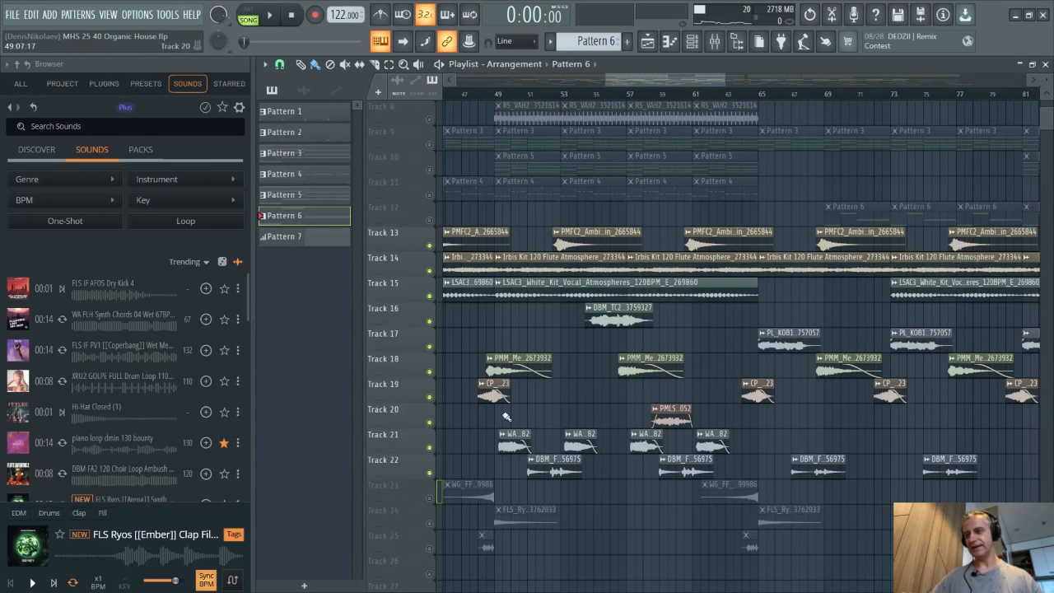
scroll(497, 311, up, 3)
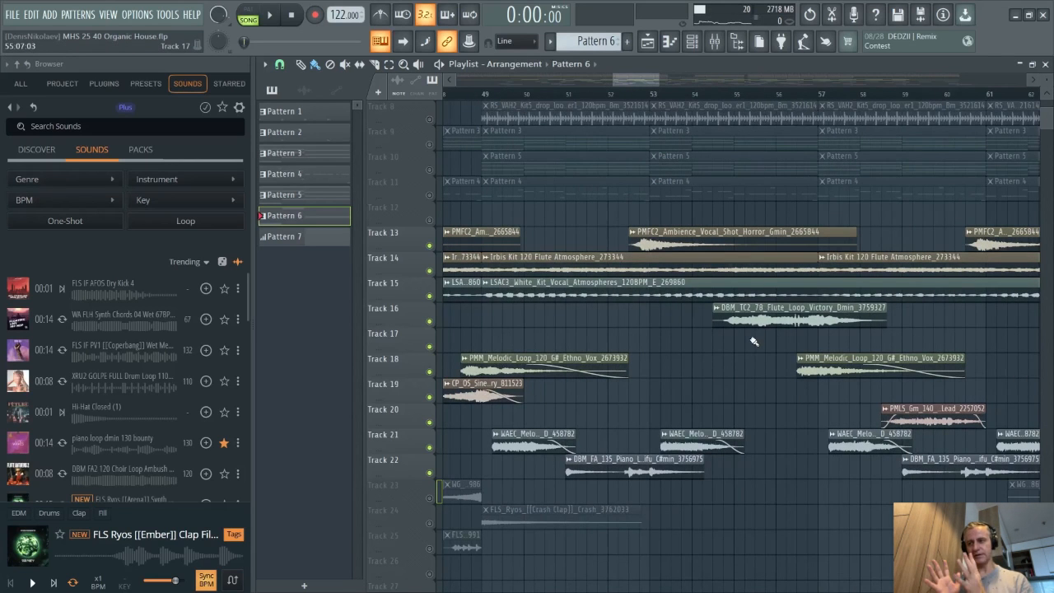
scroll(525, 383, up, 4)
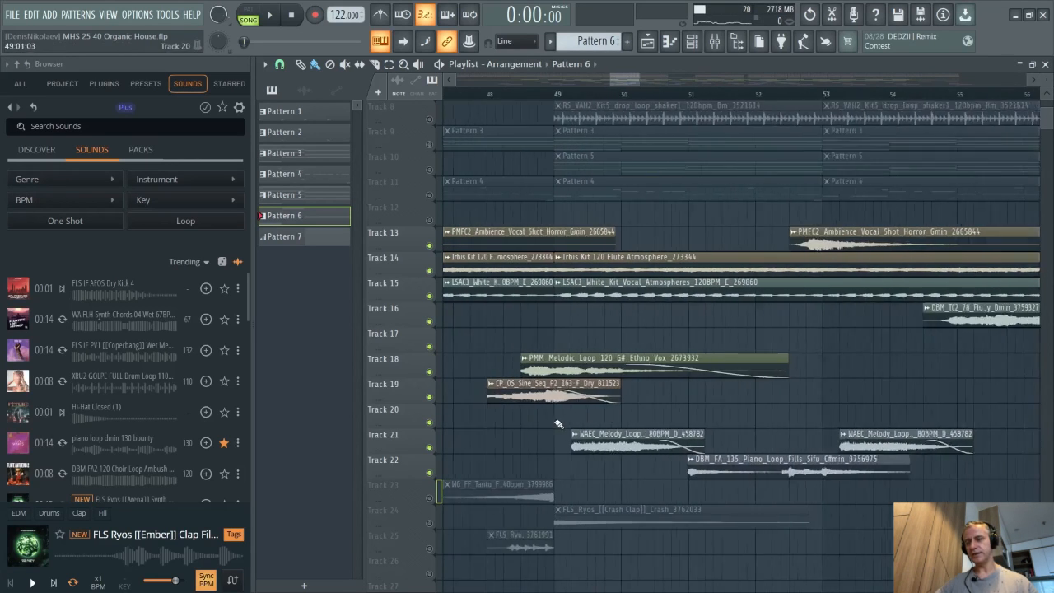
scroll(485, 418, down, 1)
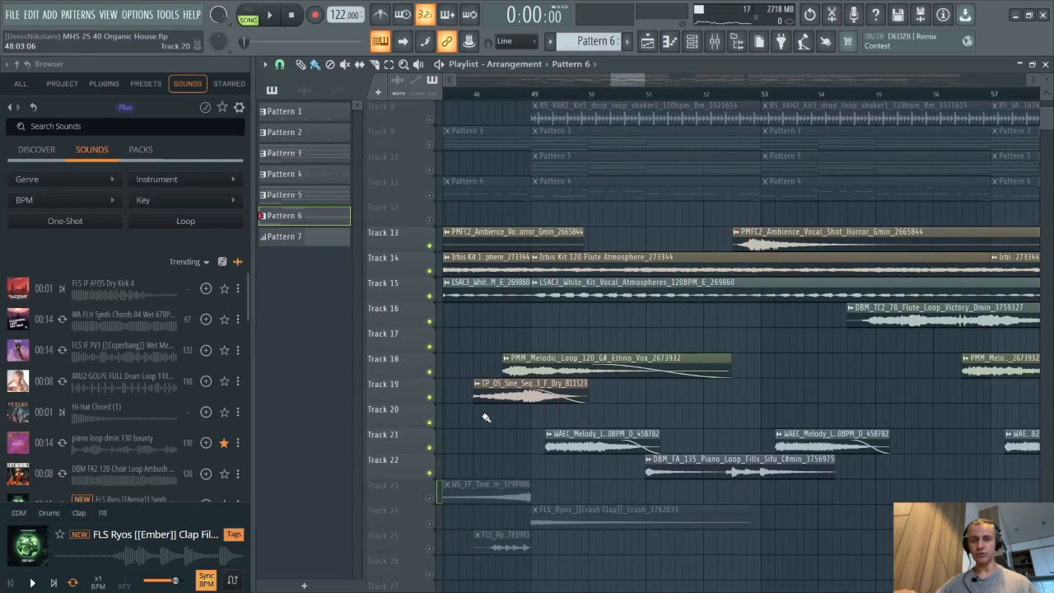
right_click(431, 396)
click(430, 371)
click(429, 447)
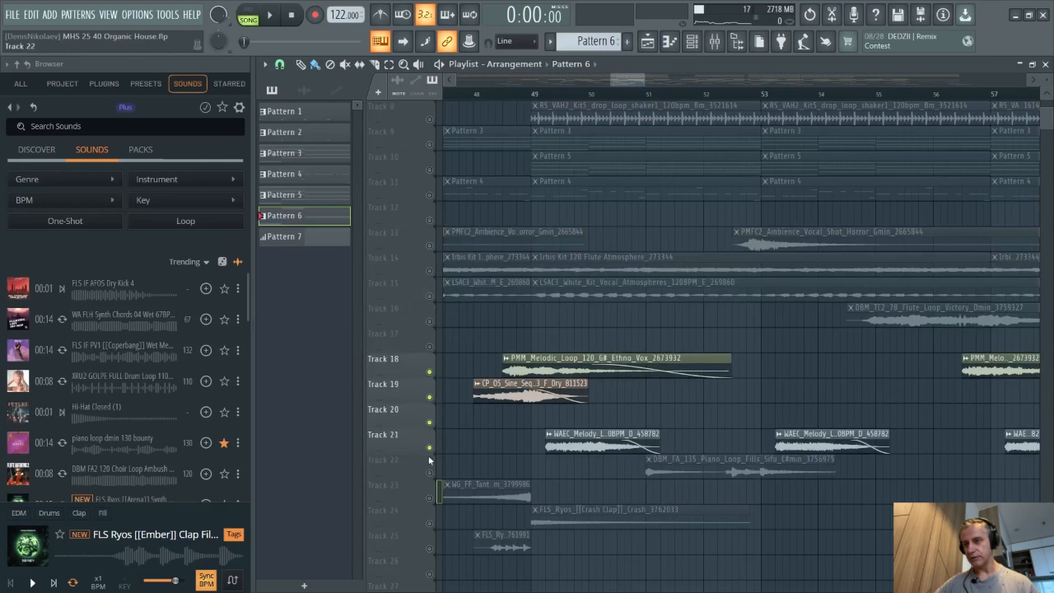
click(430, 472)
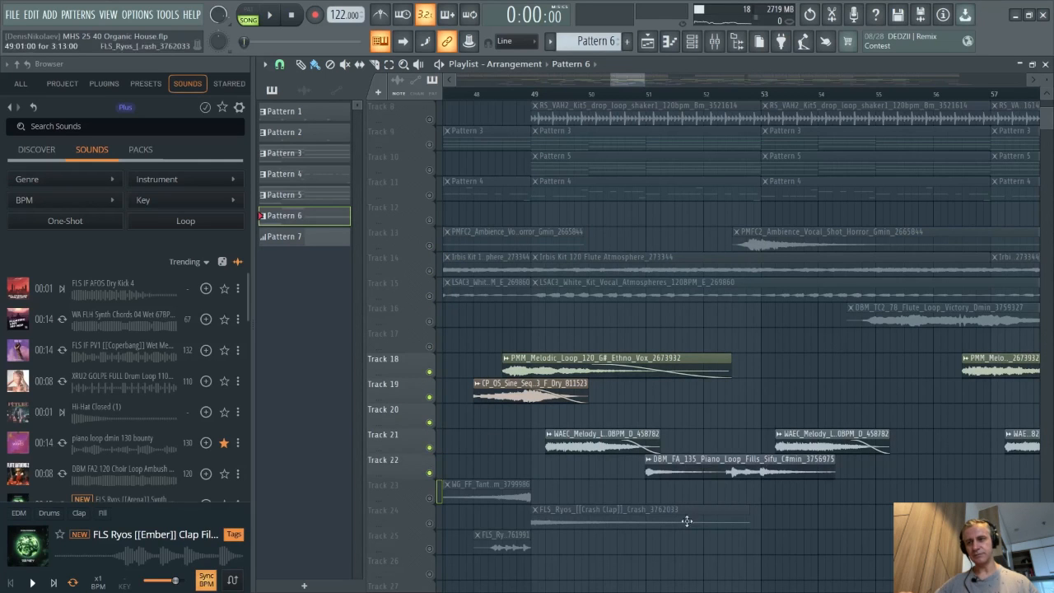
- Inspect the Track 22 piano loop clip's settings, close them, and play the arrangement from about bar 48
double_click(696, 468)
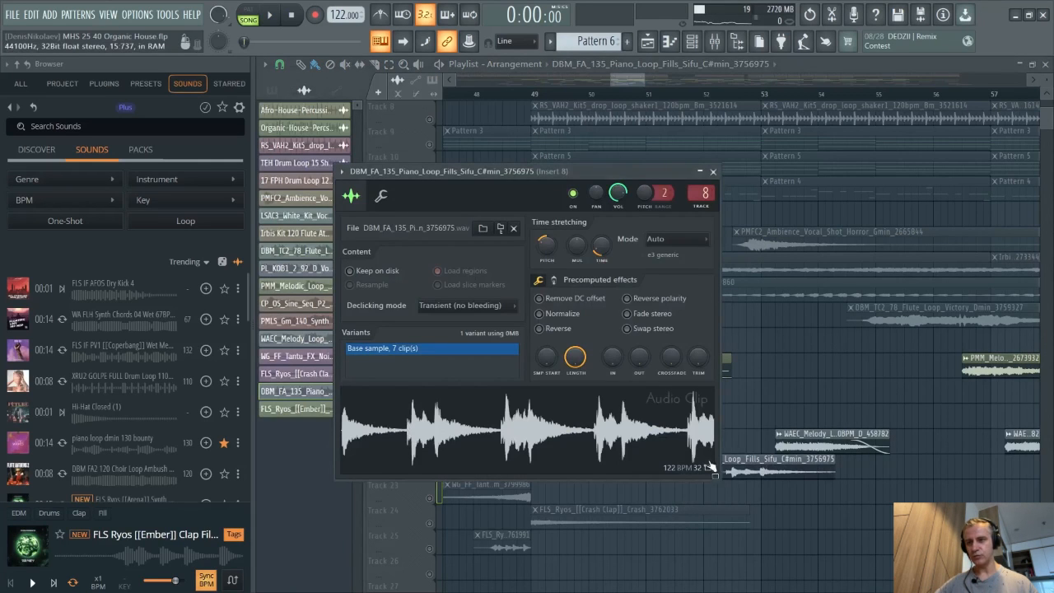
key(Escape)
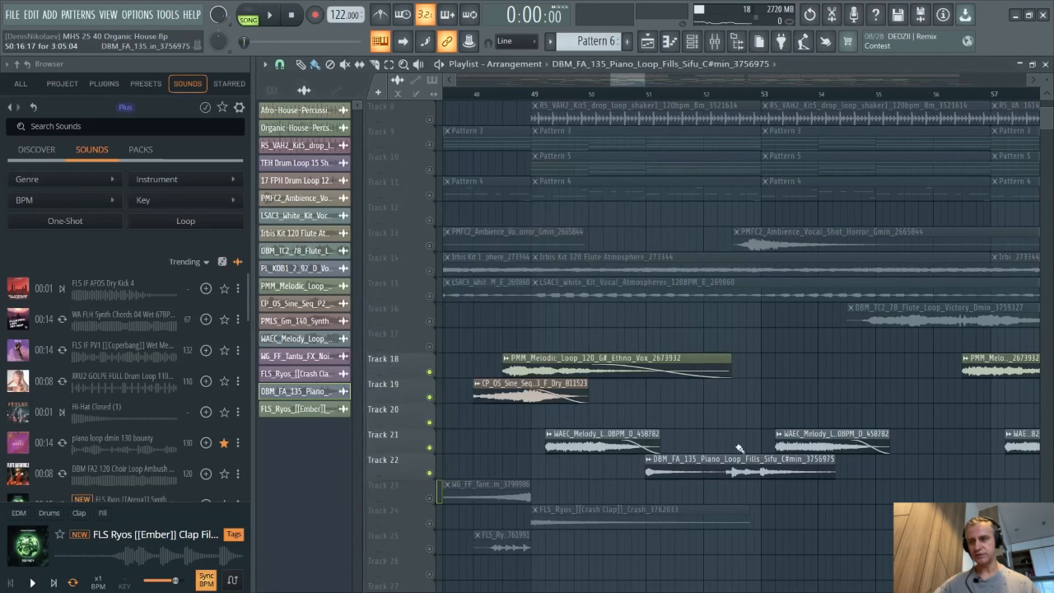
click(479, 95)
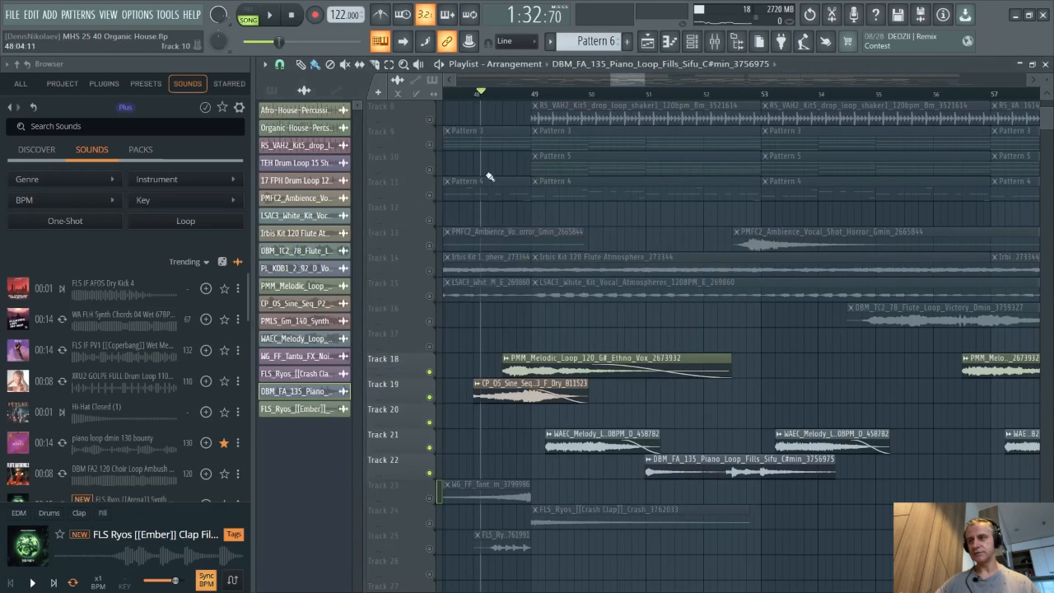
click(475, 95)
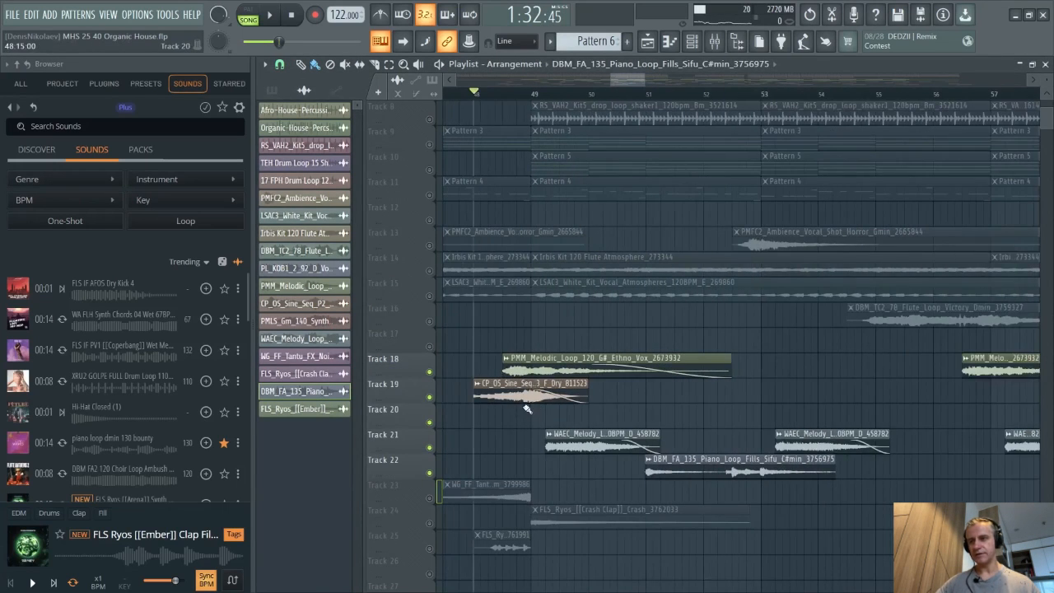
scroll(527, 409, up, 4)
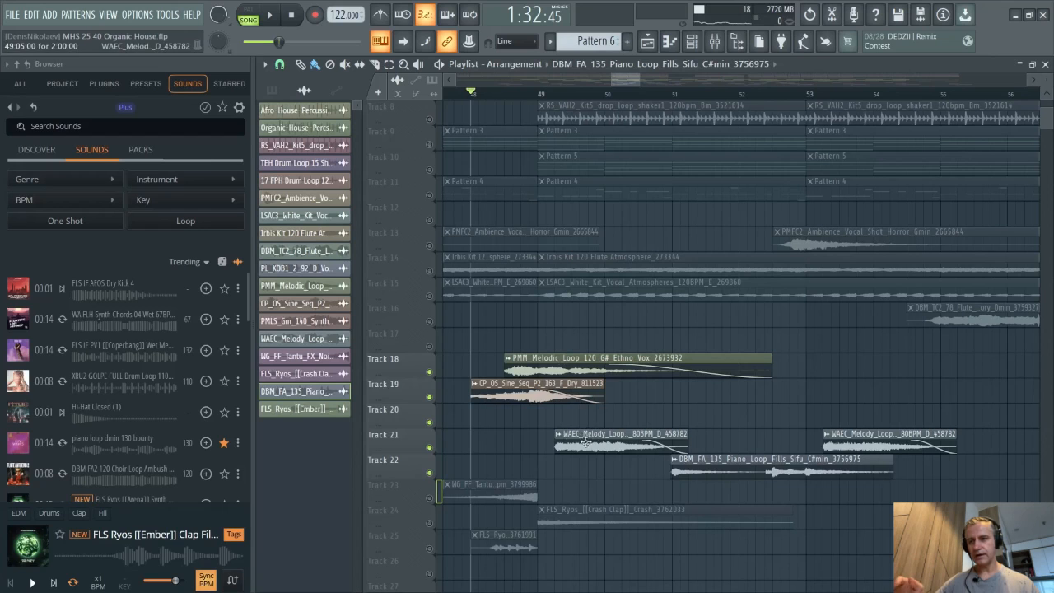
key(space)
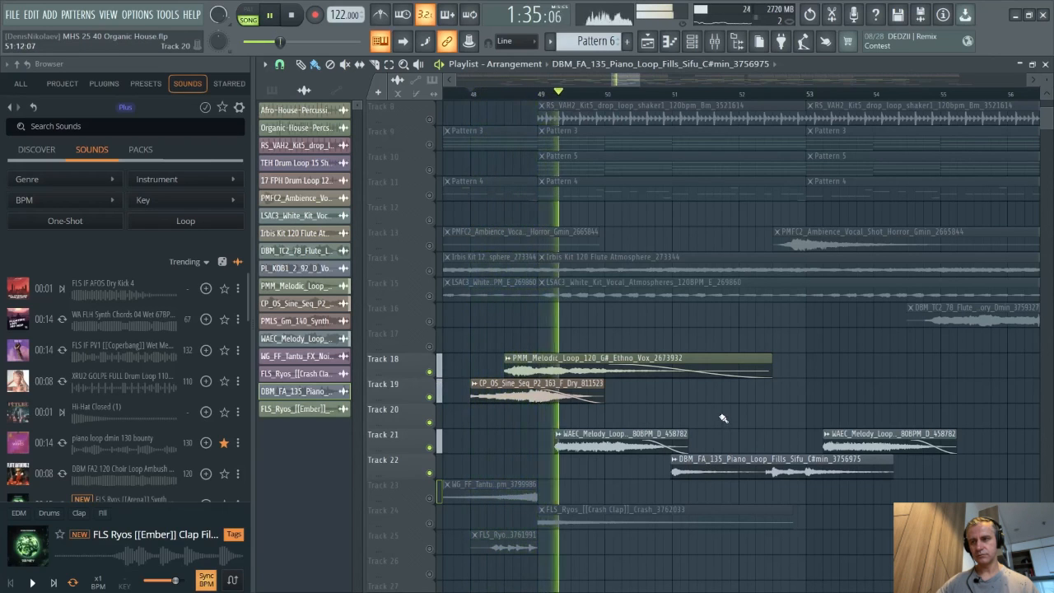
- Turn on the metronome and unmute Track 16 during playback
scroll(632, 409, down, 3)
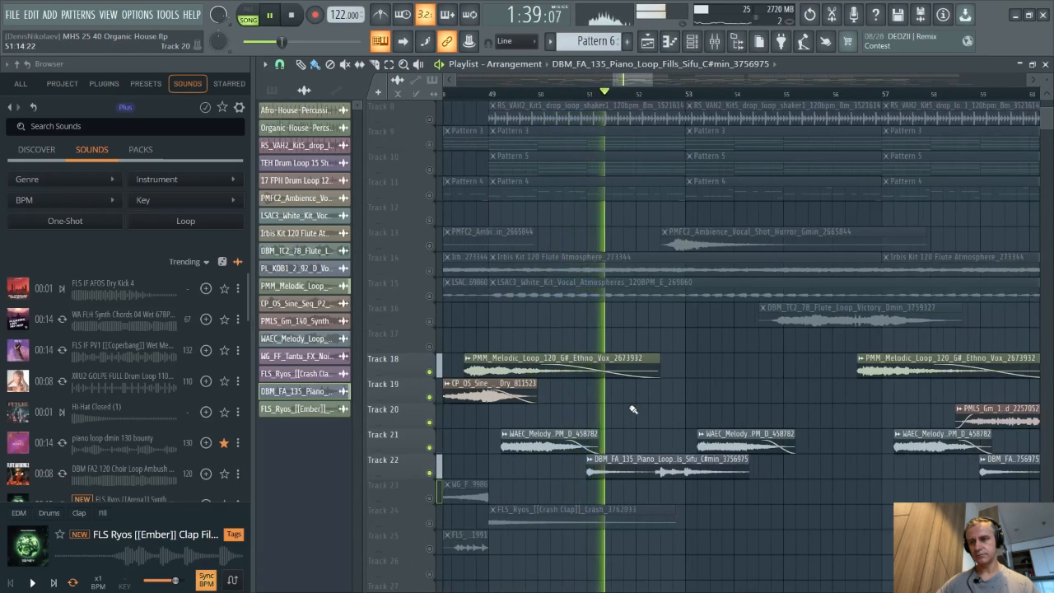
click(380, 18)
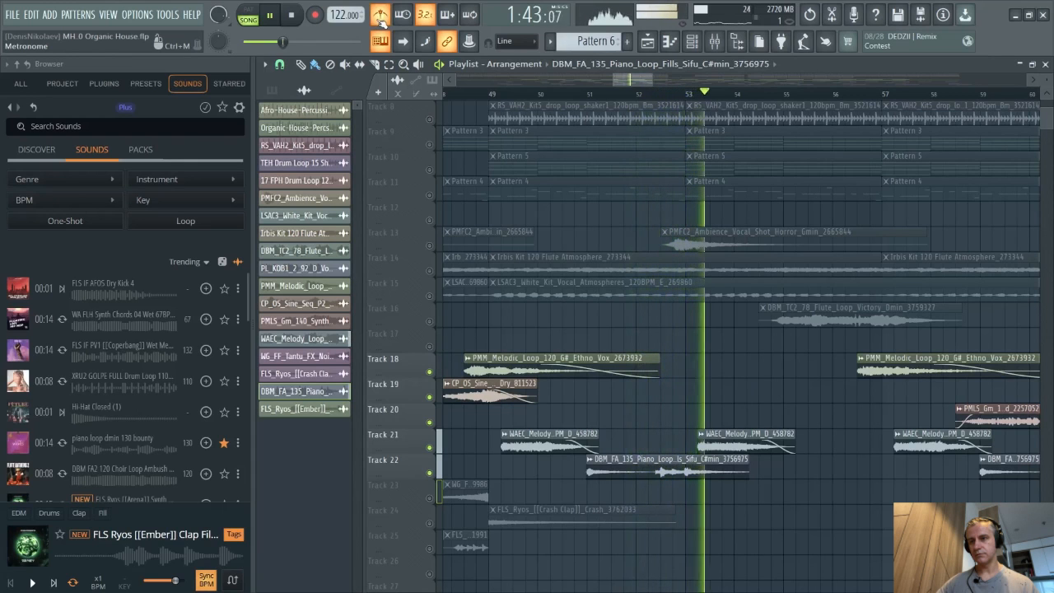
click(429, 321)
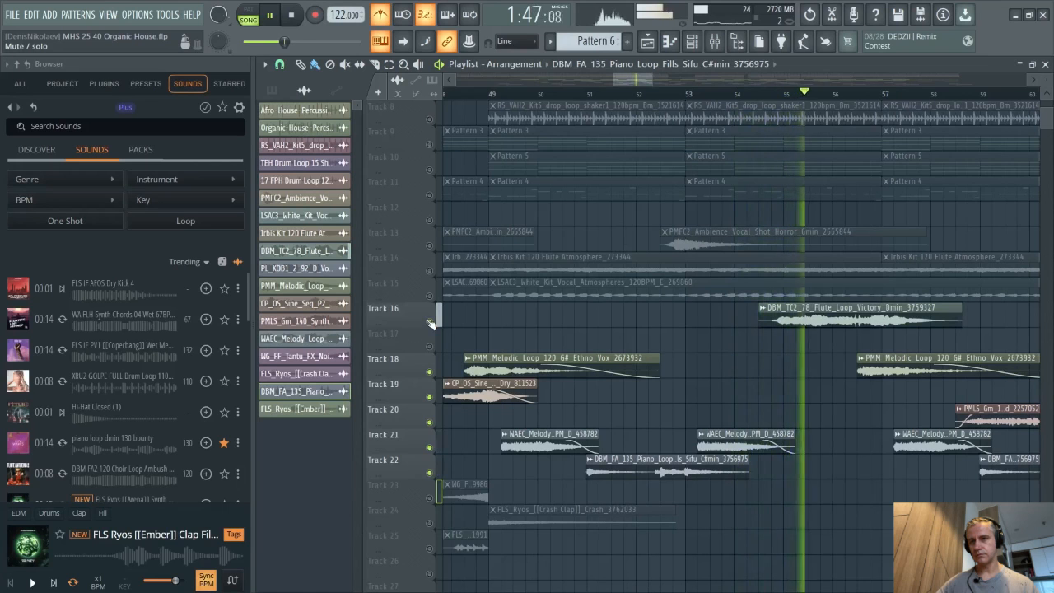
- Stop playback and scroll through the bars 45 to 90 section to review the layered loops
scroll(708, 387, down, 3)
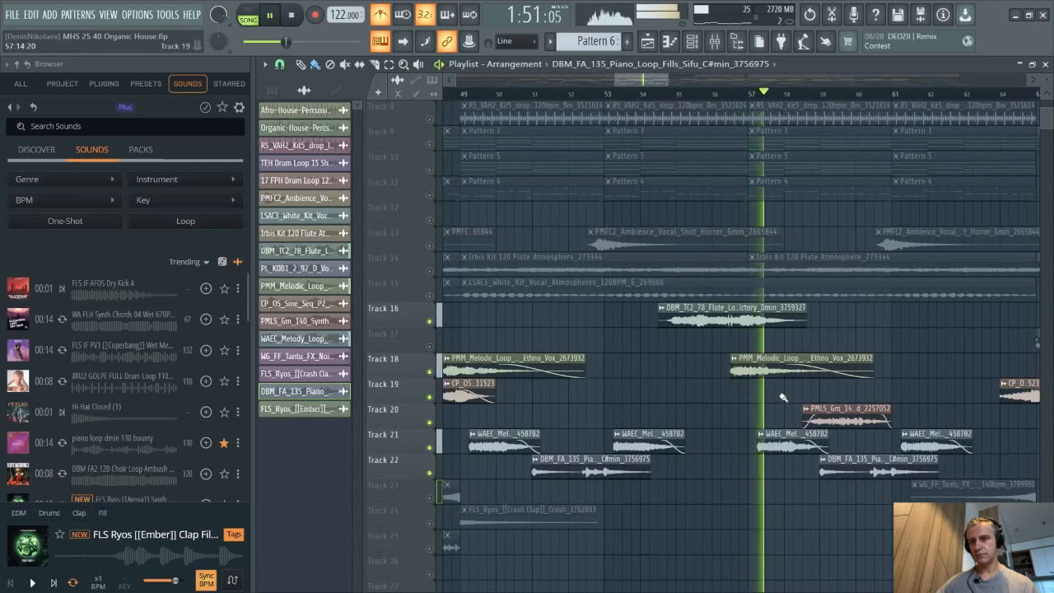
scroll(774, 398, down, 2)
key(space)
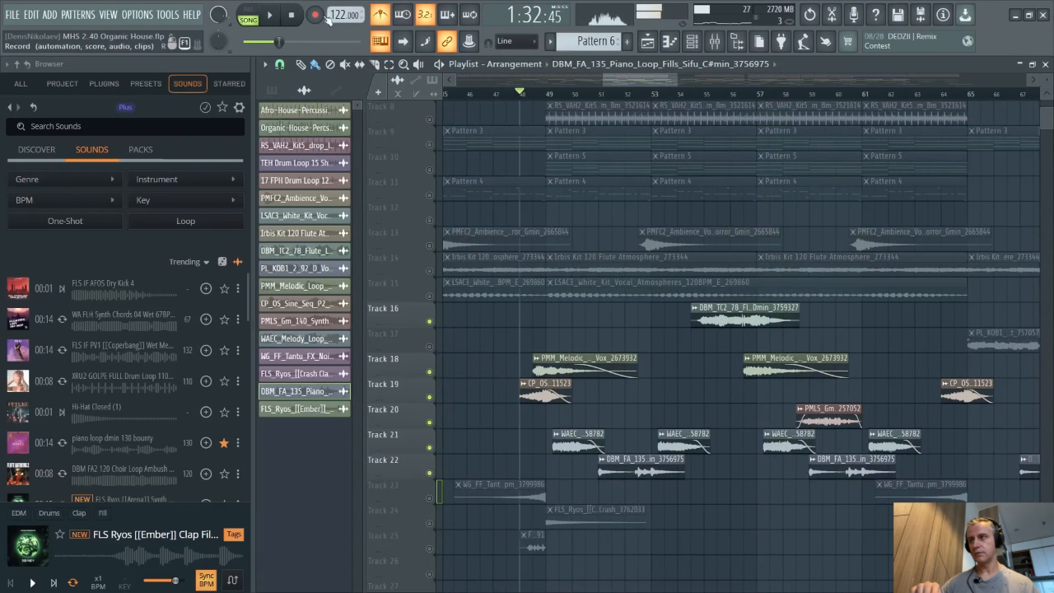
scroll(658, 426, down, 2)
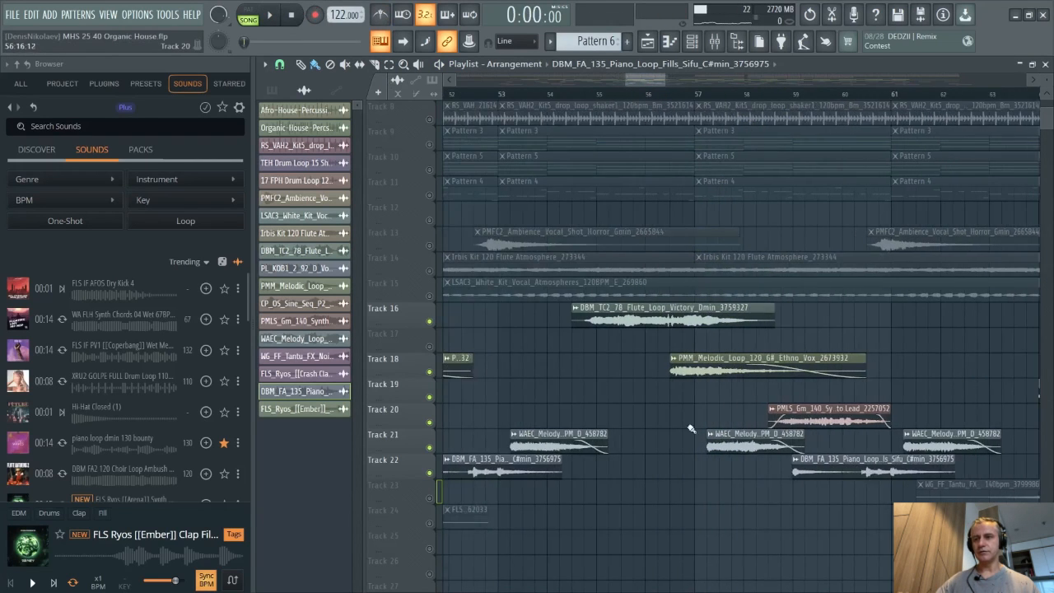
scroll(595, 397, down, 3)
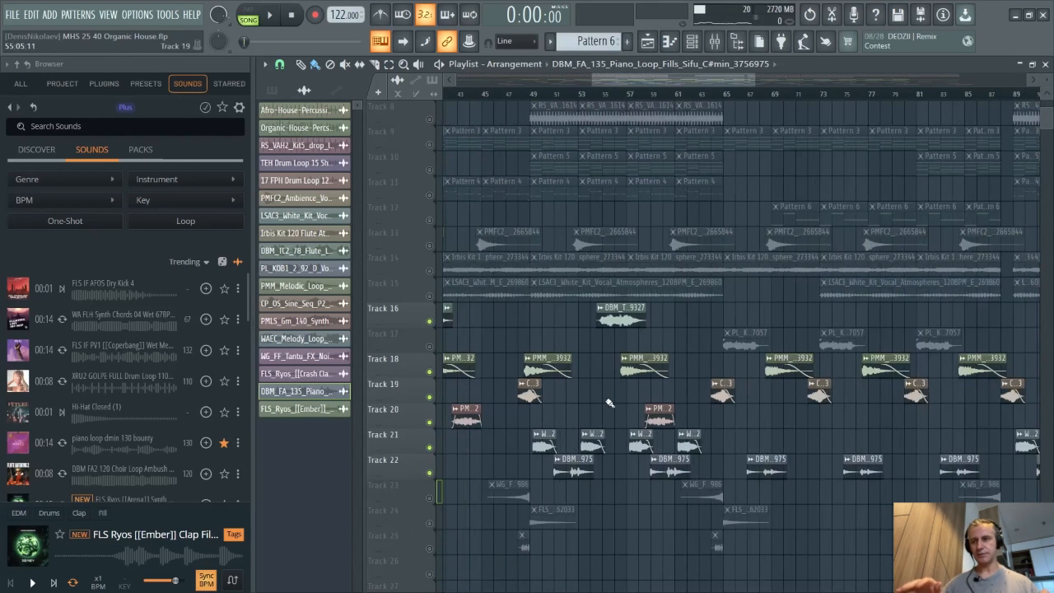
scroll(579, 416, up, 3)
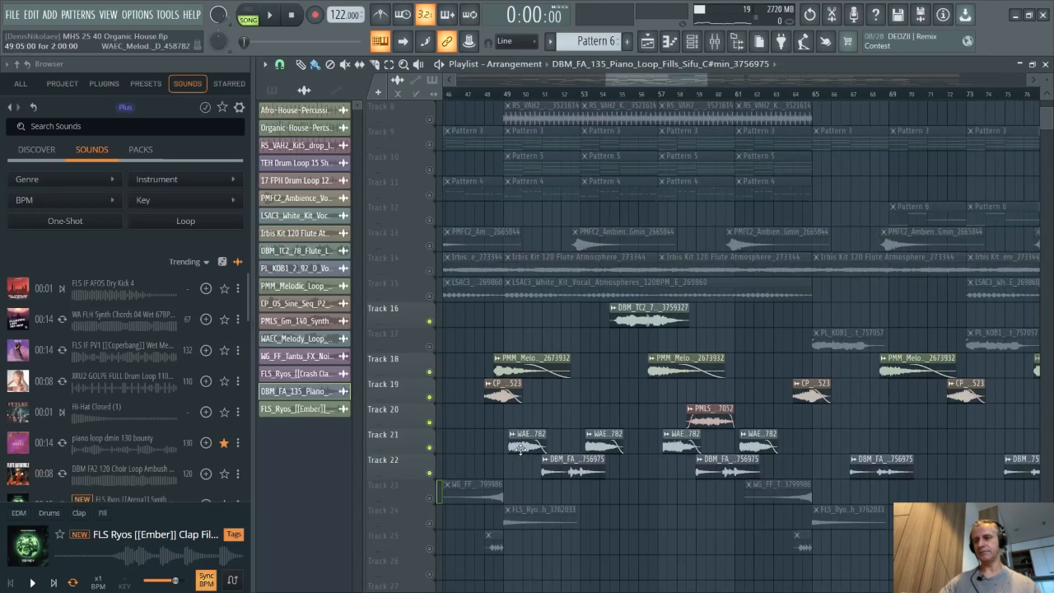
scroll(573, 420, up, 2)
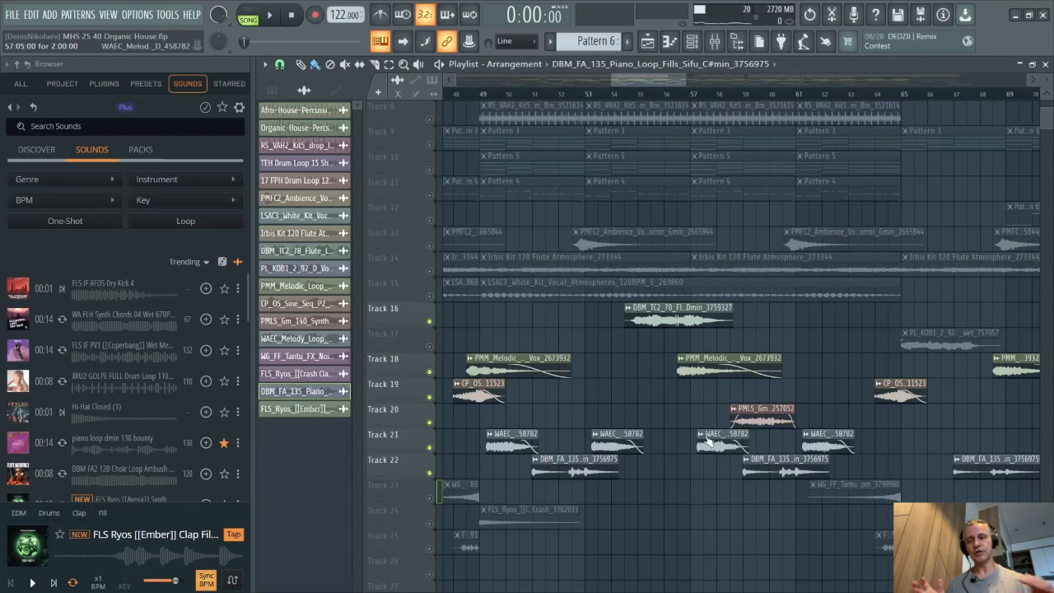
ctrl+scroll(601, 430, up, 2)
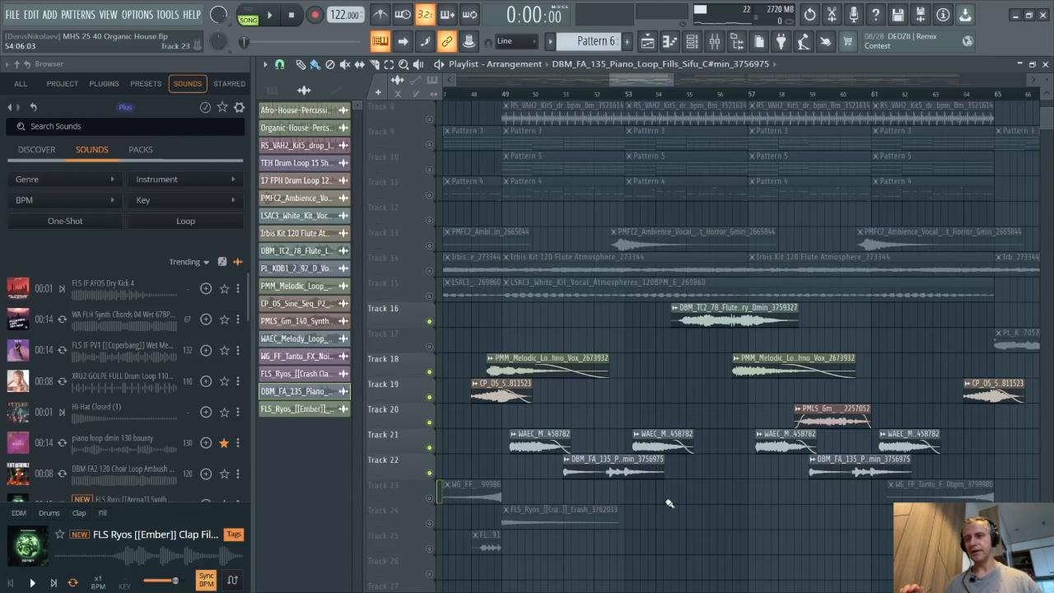
scroll(565, 322, right, 2)
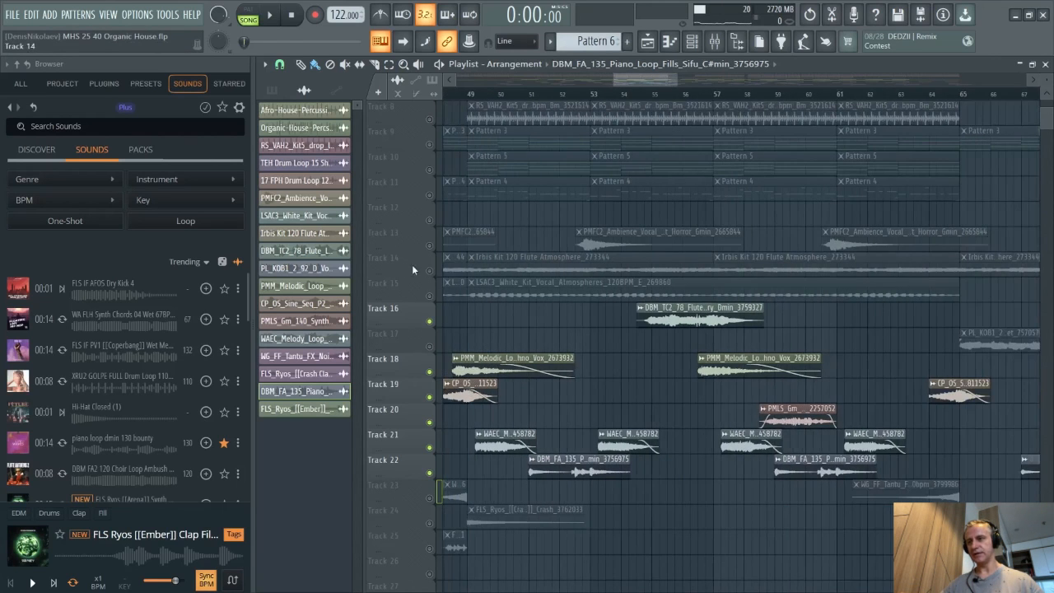
- Solo Track 13 and play the arrangement from about bar 52
right_click(429, 247)
ctrl+scroll(601, 153, up, 5)
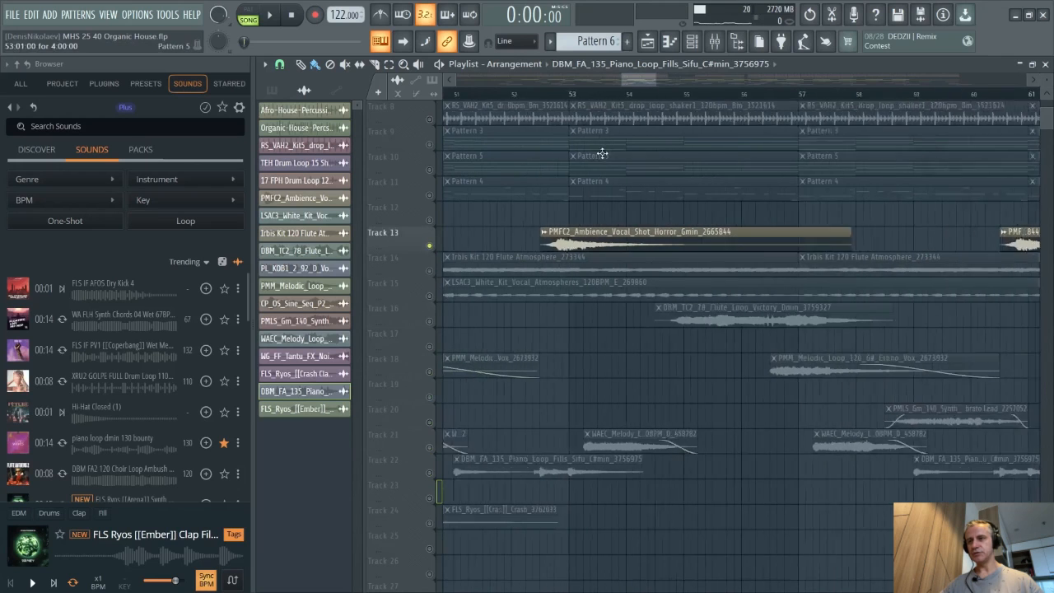
click(531, 96)
key(space)
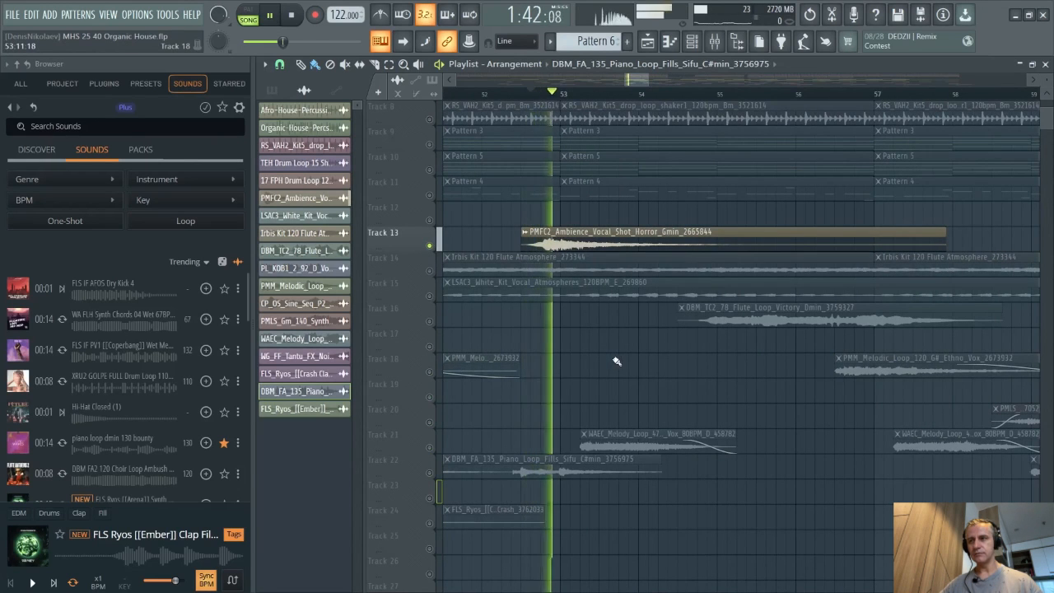
- Stop playback, solo Track 14 instead, and play from about bar 49
ctrl+scroll(557, 322, down, 4)
key(space)
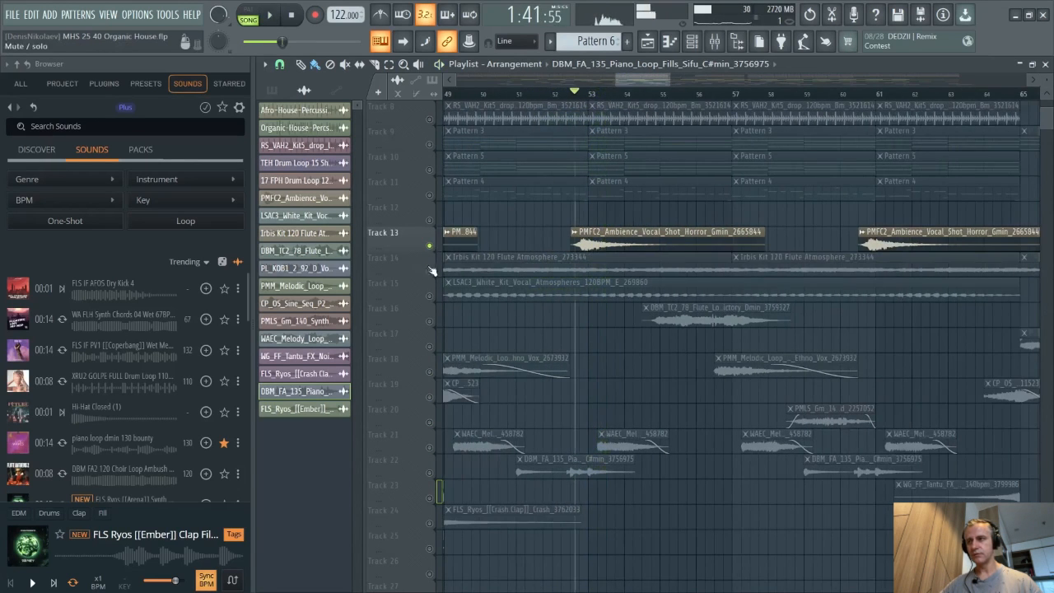
right_click(428, 271)
ctrl+scroll(586, 228, down, 1)
ctrl+scroll(583, 227, up, 2)
click(470, 95)
key(space)
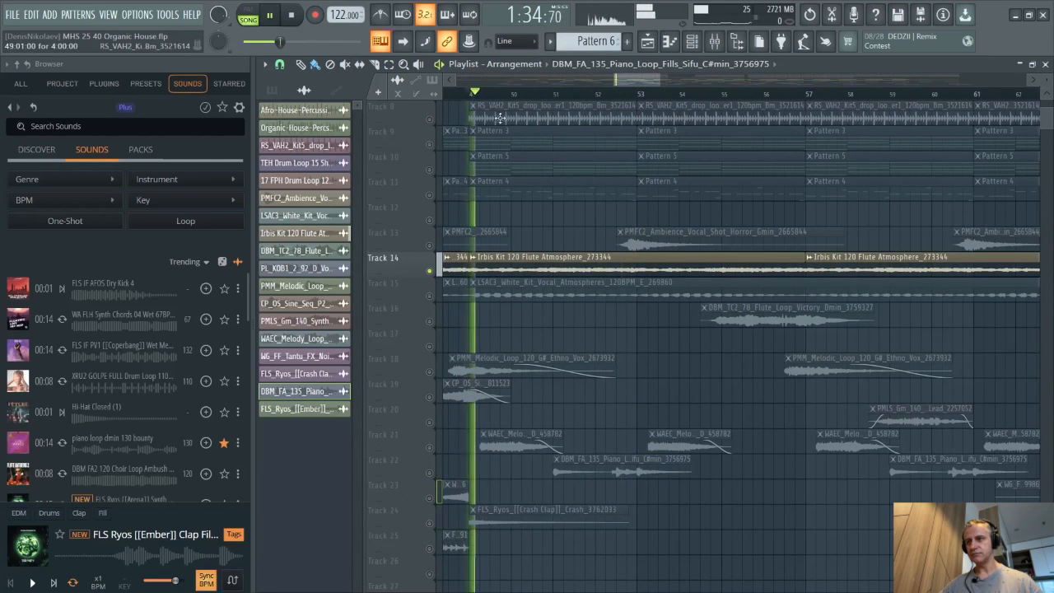
- Stop playback, solo Track 15, and play it from about bar 53
ctrl+scroll(516, 298, up, 1)
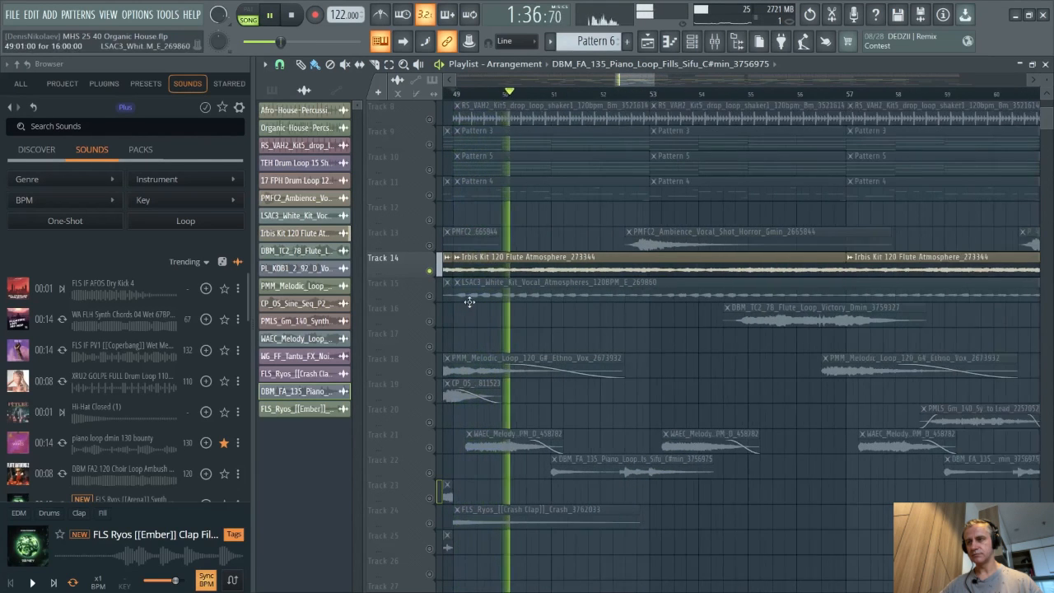
ctrl+scroll(468, 301, down, 1)
ctrl+scroll(535, 323, up, 1)
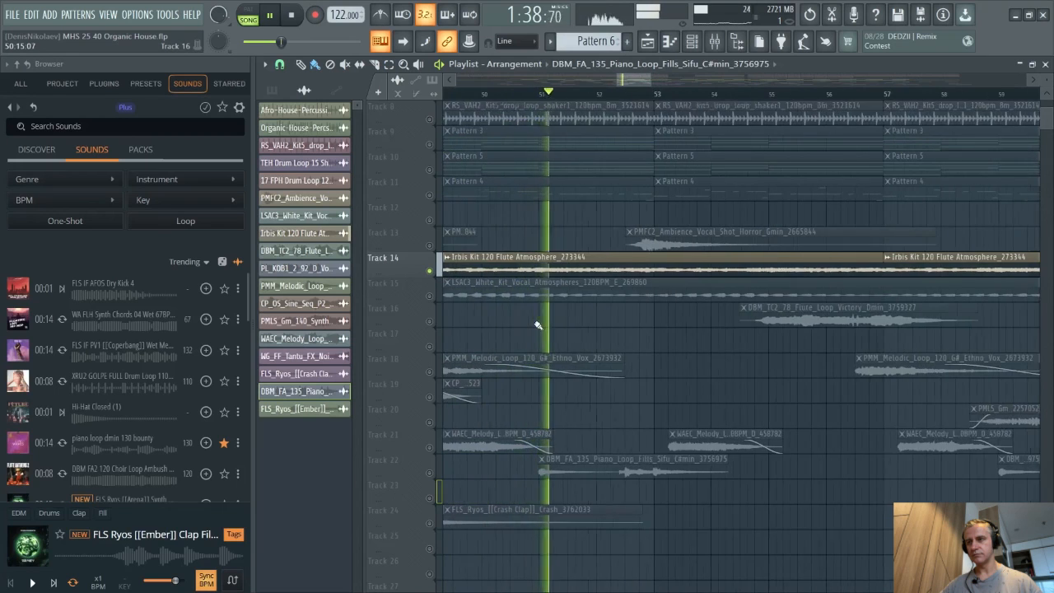
ctrl+scroll(514, 323, down, 2)
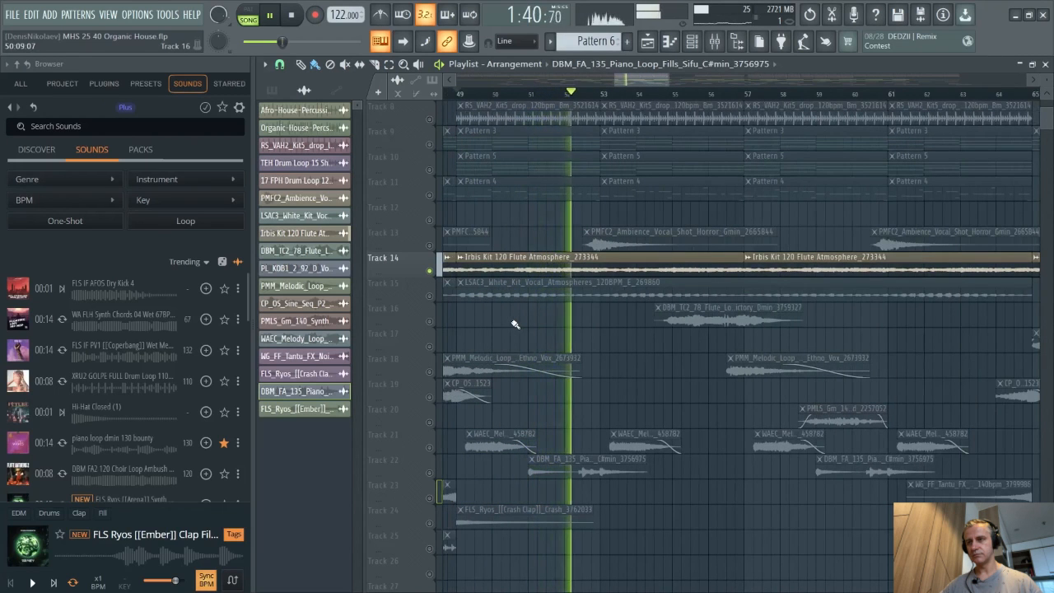
key(space)
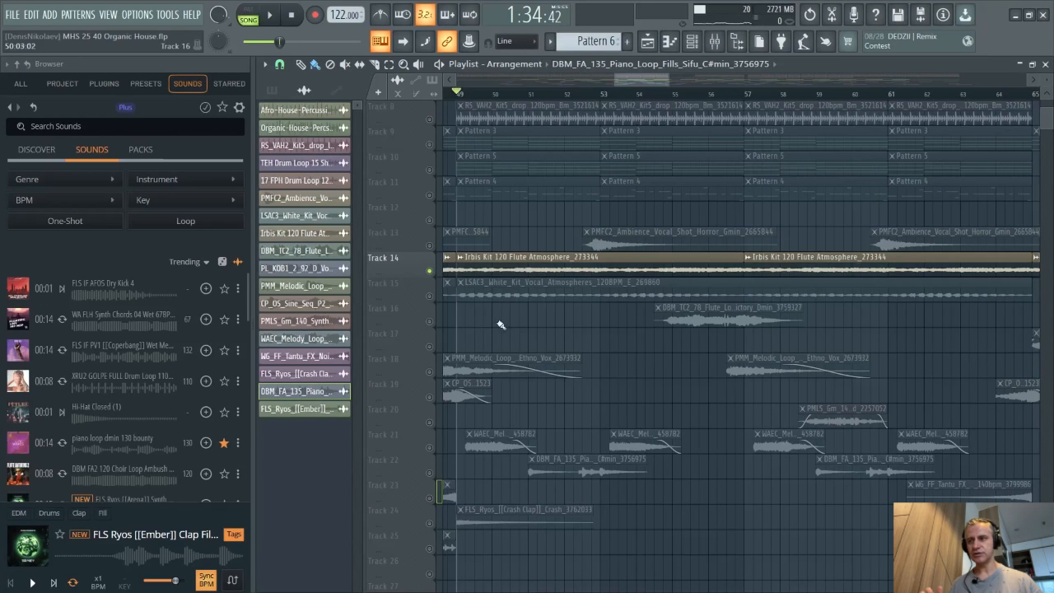
click(509, 295)
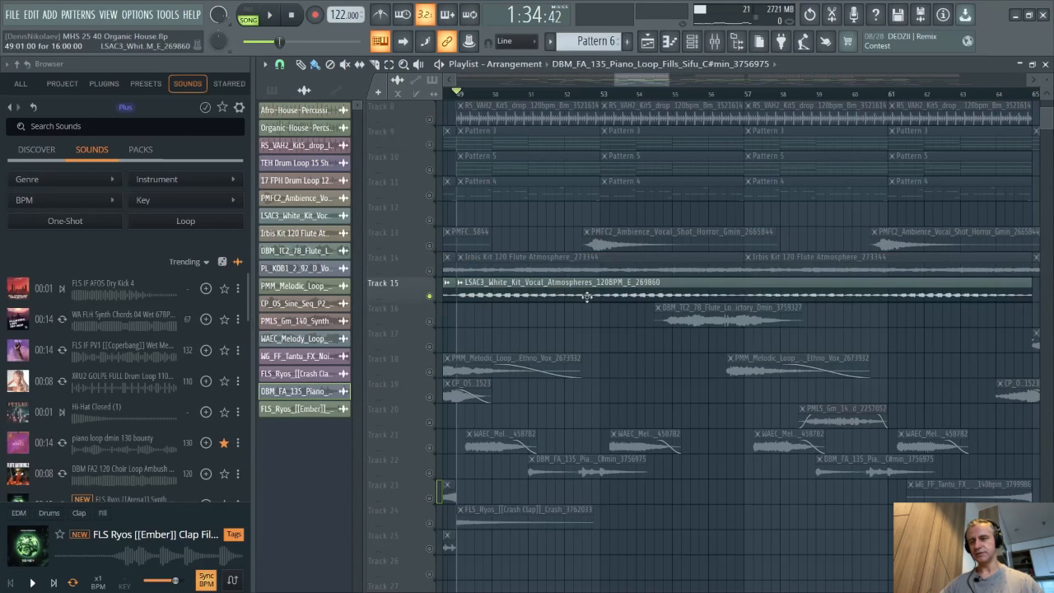
key(space)
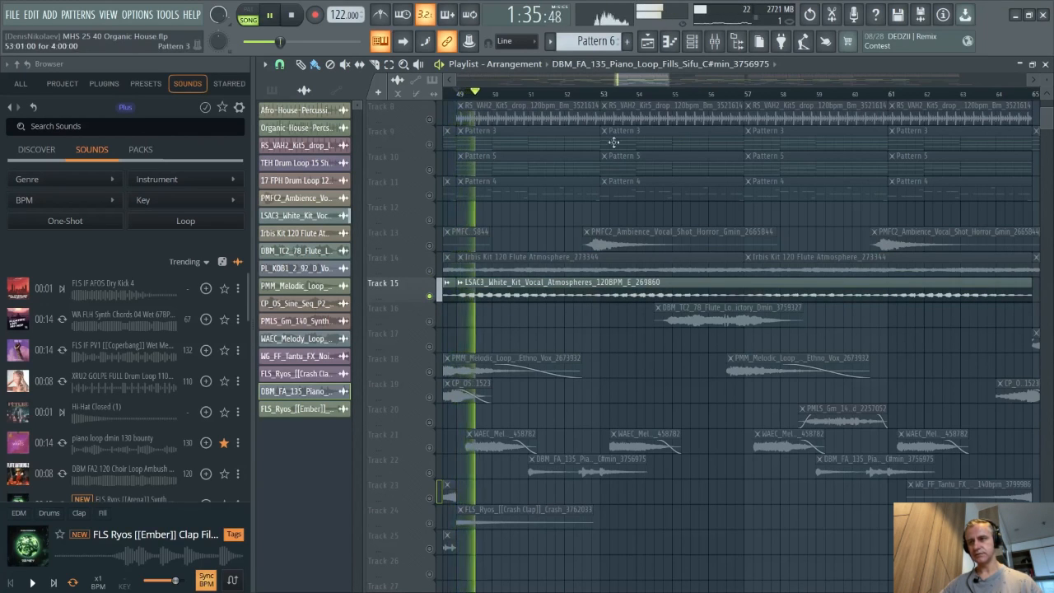
click(606, 95)
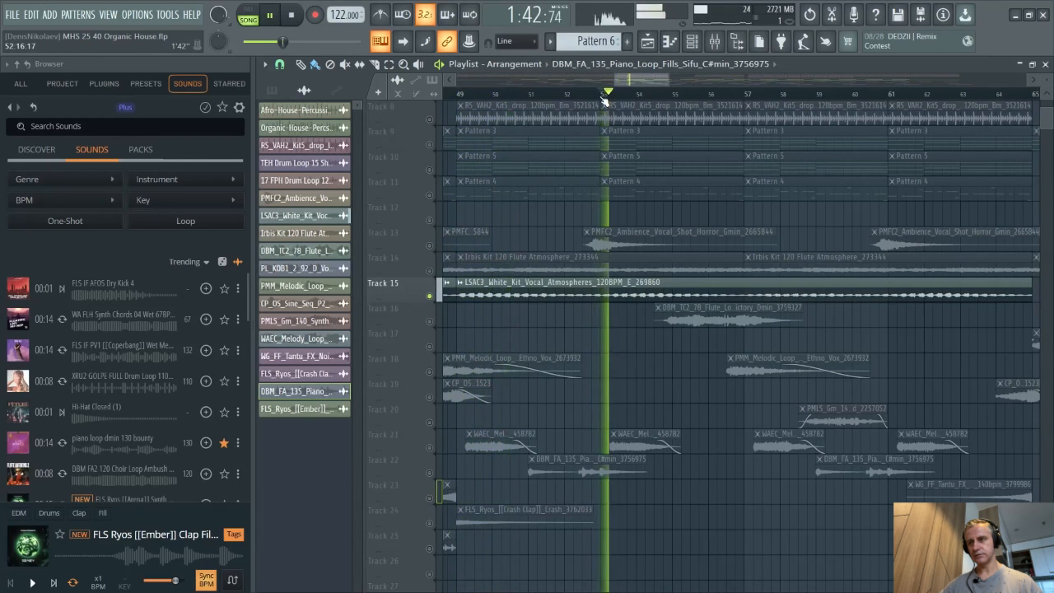
- Stop playback, solo Track 16, and play its flute loop from about bar 55
key(space)
right_click(430, 321)
click(669, 93)
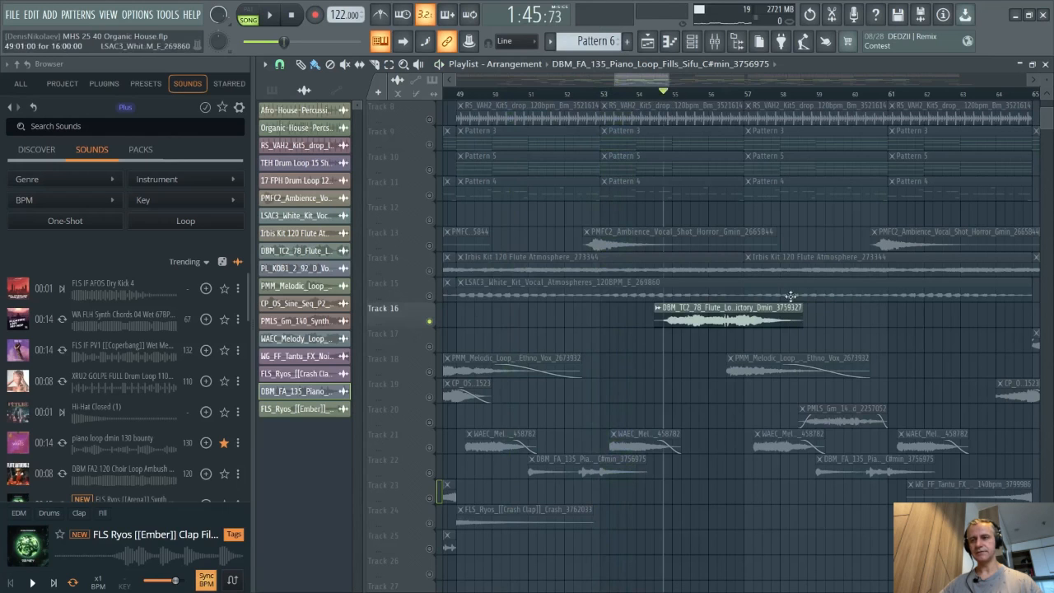
key(space)
scroll(723, 338, up, 4)
scroll(590, 334, down, 3)
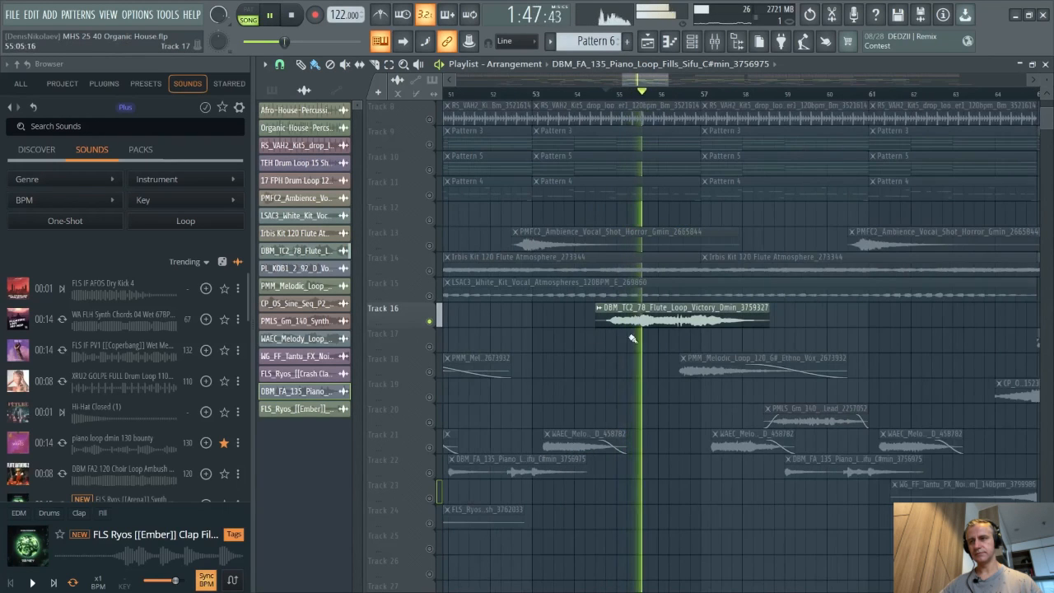
- Open the DBM_TC2_78_Flute_Loop_Victory_Dmin clip's settings, stop playback, and close them
scroll(632, 338, down, 1)
double_click(652, 316)
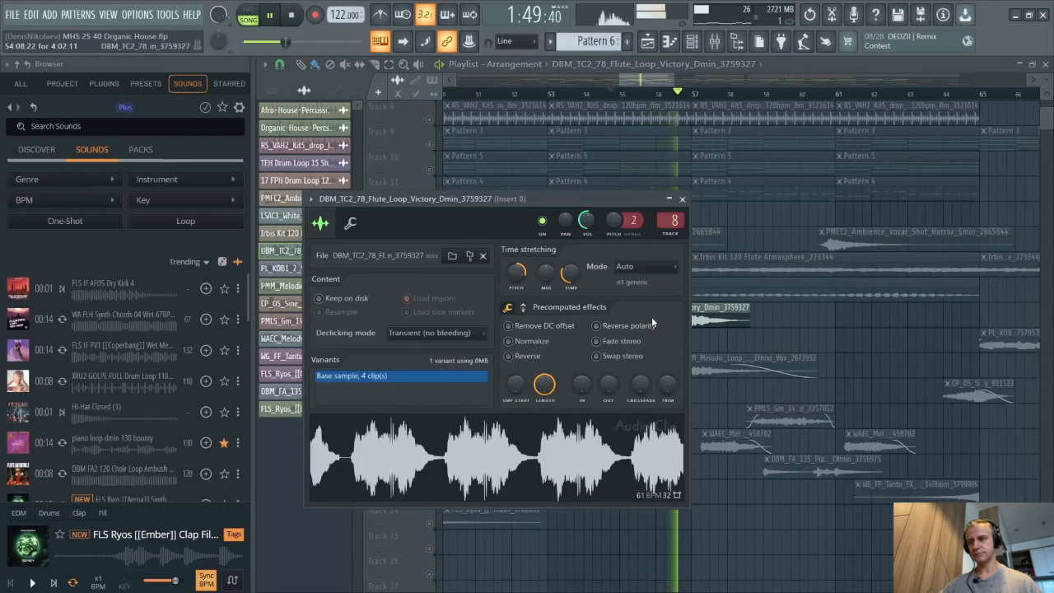
key(space)
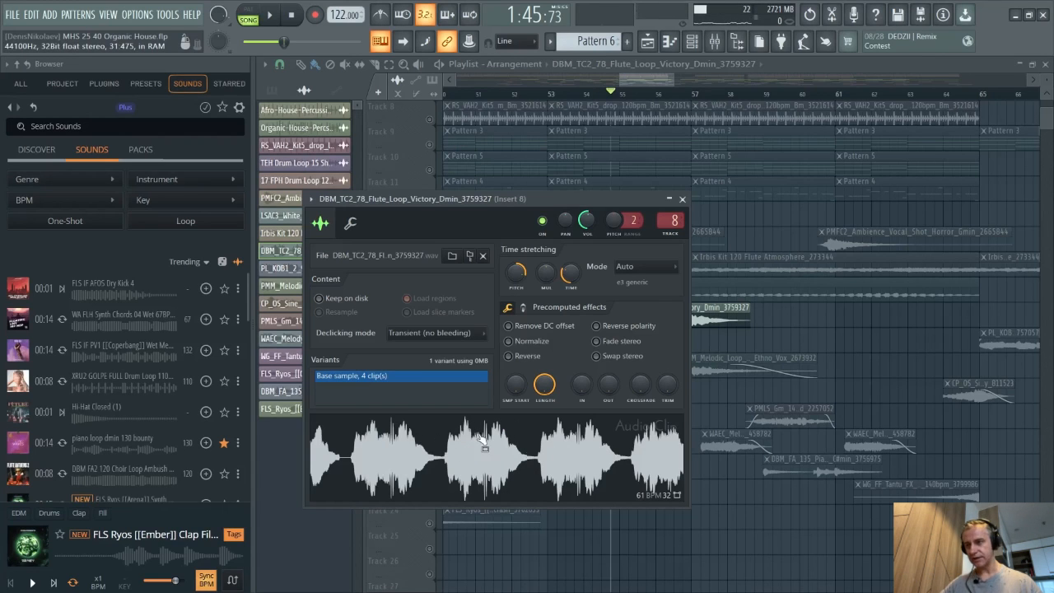
click(725, 308)
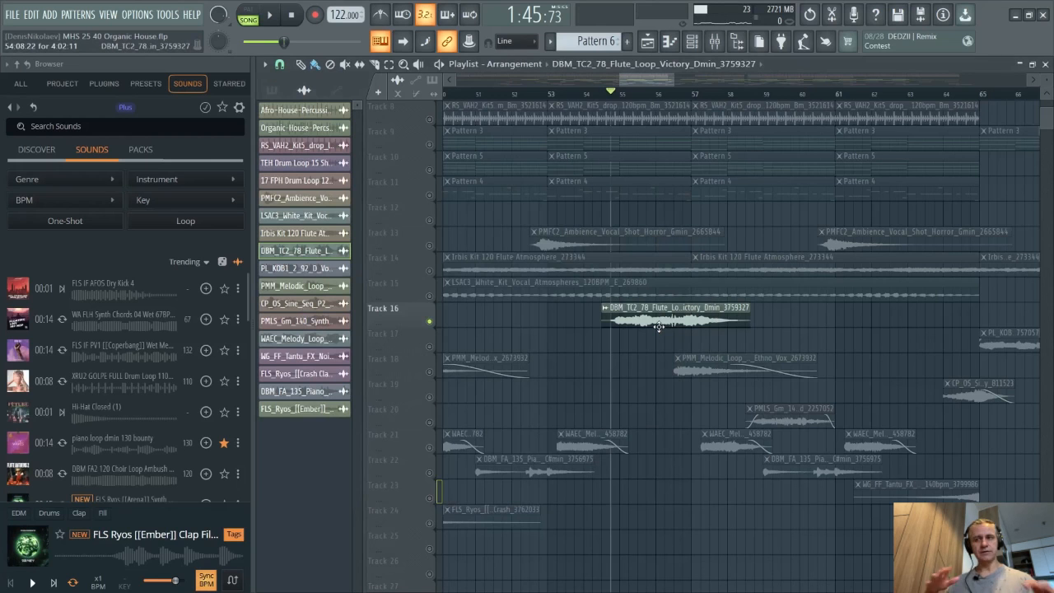
- Solo Track 17 and play its vocal loop from about bar 65
right_click(429, 347)
scroll(773, 341, down, 3)
scroll(712, 336, up, 5)
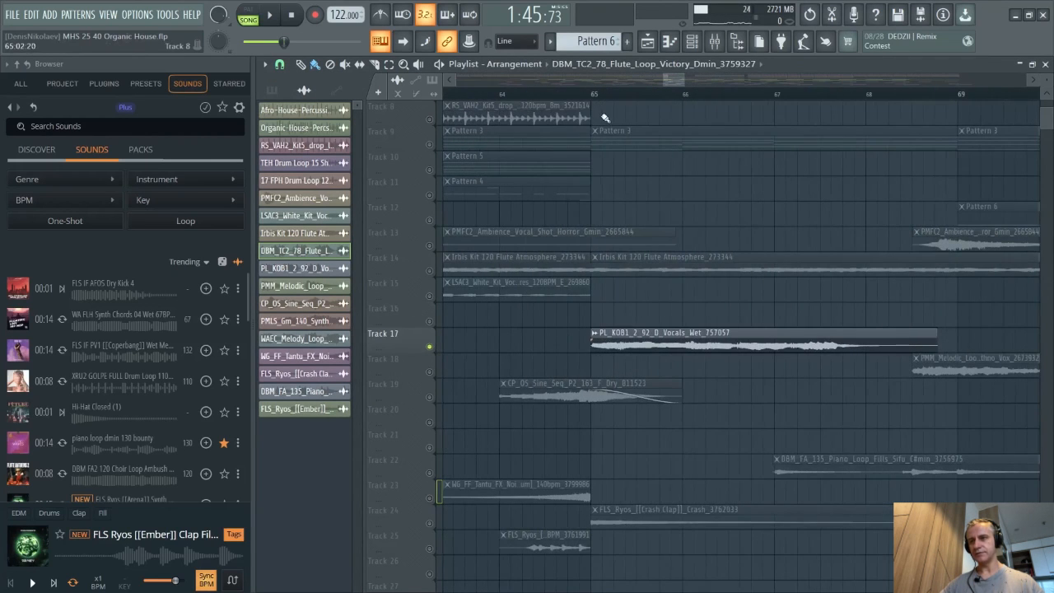
click(591, 93)
scroll(642, 313, down, 3)
scroll(613, 350, up, 2)
key(space)
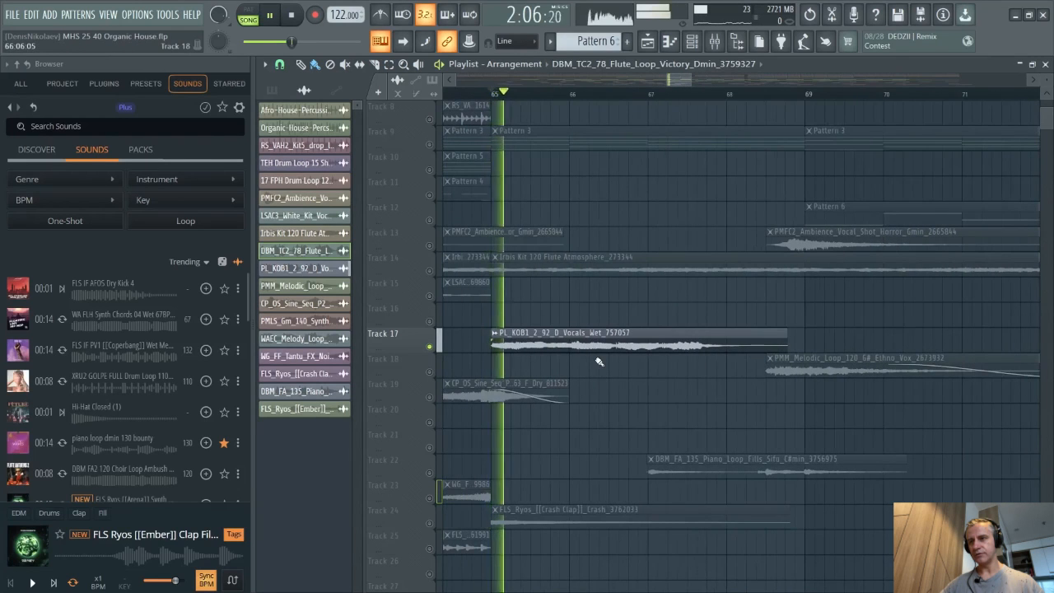
- Stop playback, solo Track 18, and play its ethno vox loop from about bar 68
scroll(599, 359, down, 4)
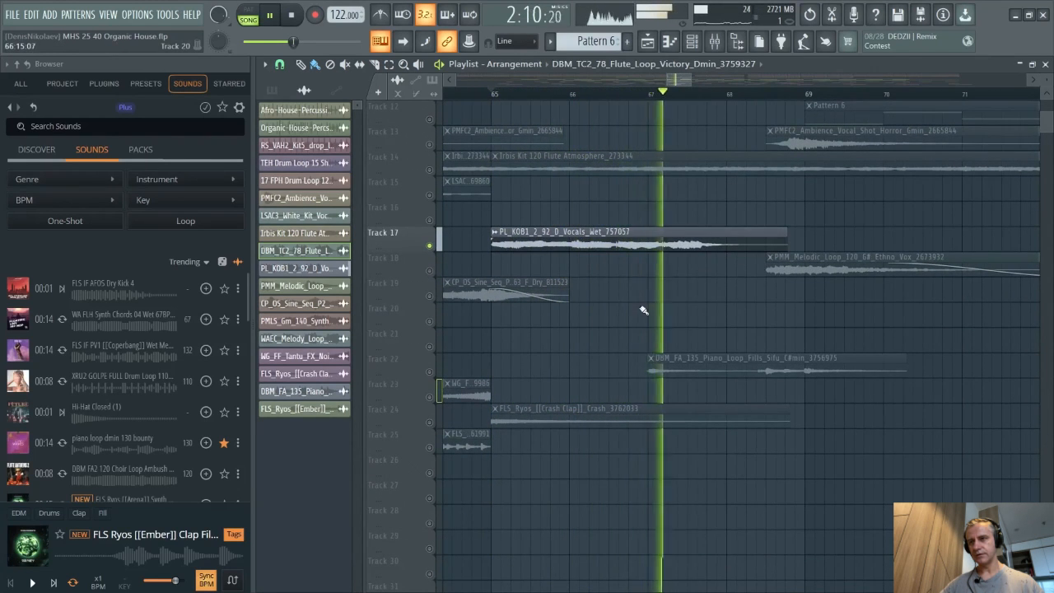
key(space)
right_click(430, 271)
scroll(636, 237, down, 4)
scroll(698, 218, up, 2)
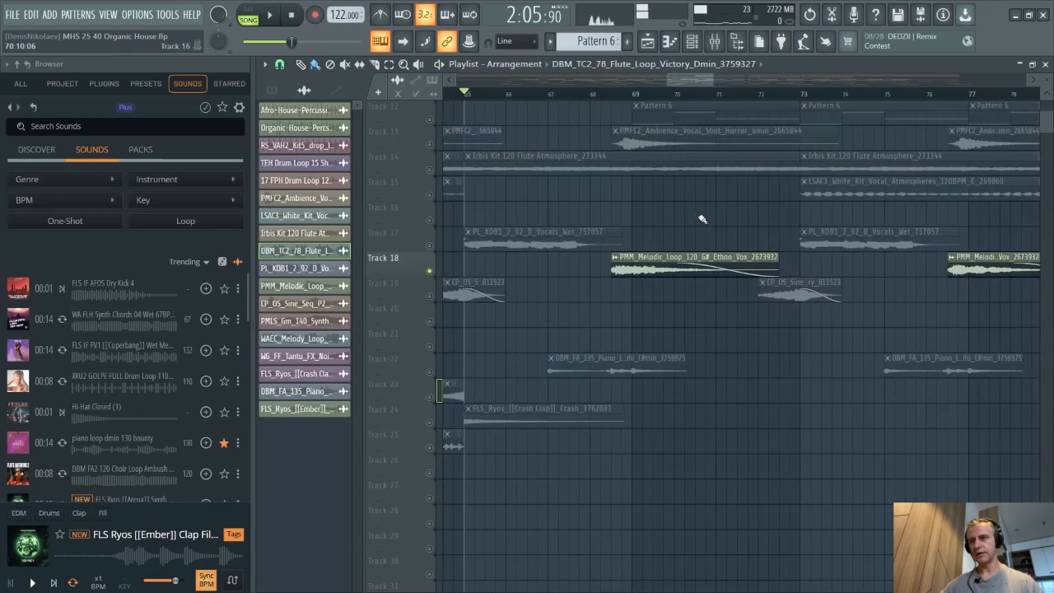
scroll(702, 219, up, 3)
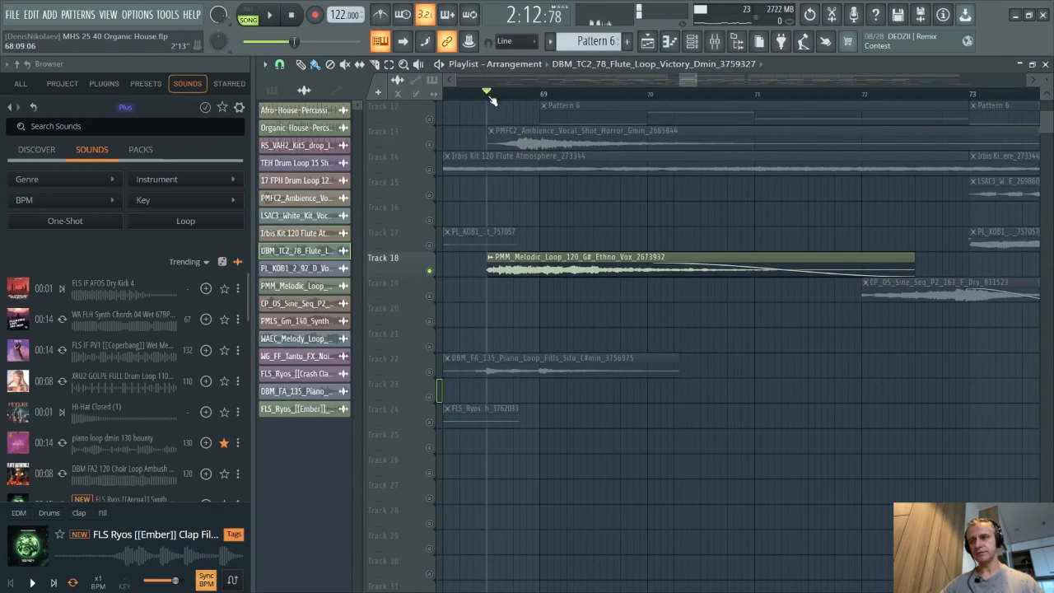
key(space)
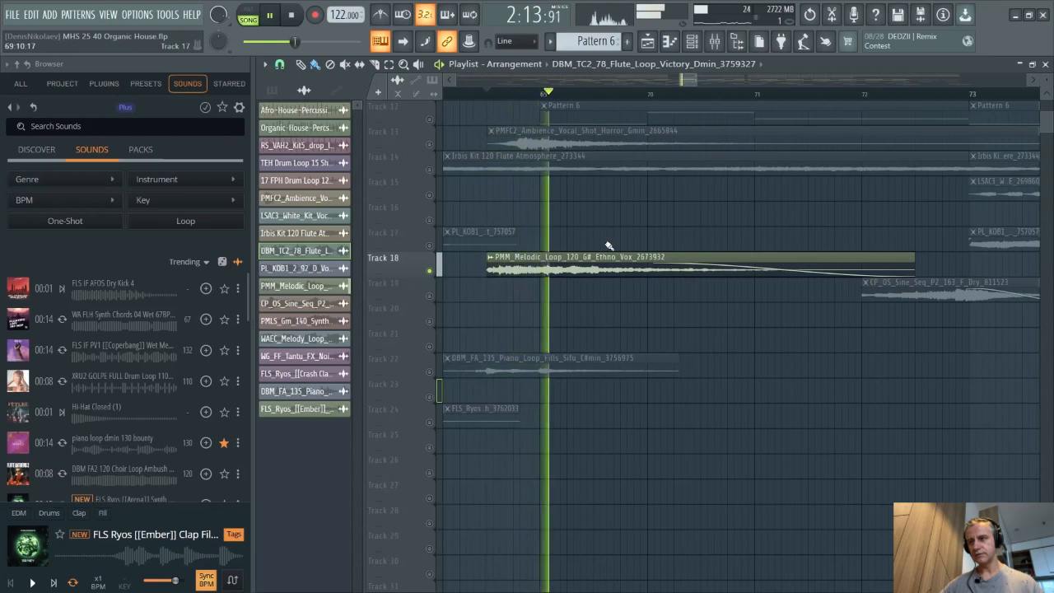
key(space)
- Solo Track 19 and play its sine sequence loop from about bar 72
scroll(611, 263, down, 3)
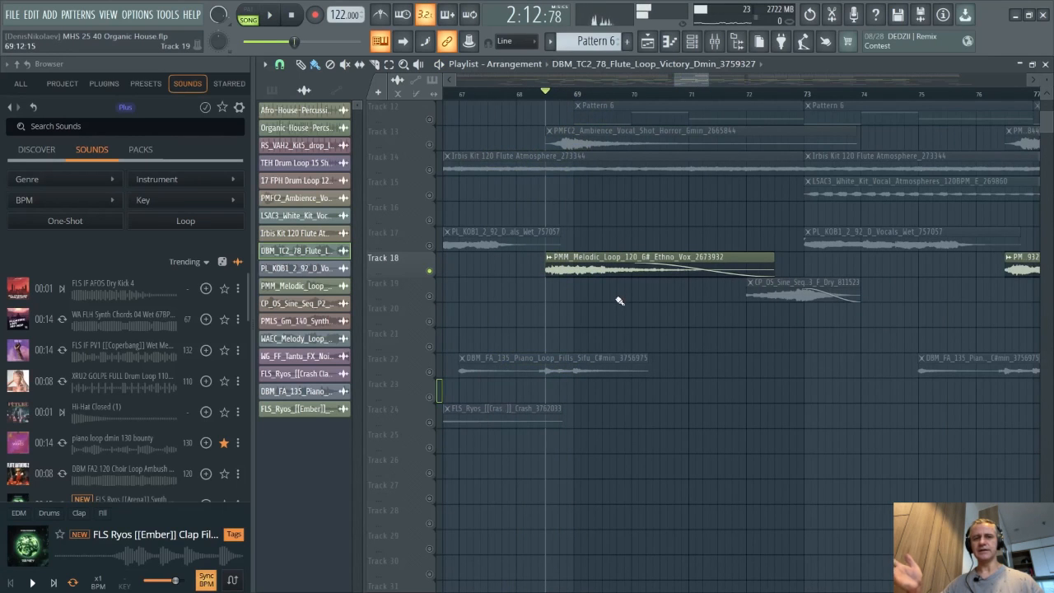
right_click(431, 297)
scroll(609, 296, down, 2)
scroll(708, 295, up, 3)
scroll(523, 130, up, 3)
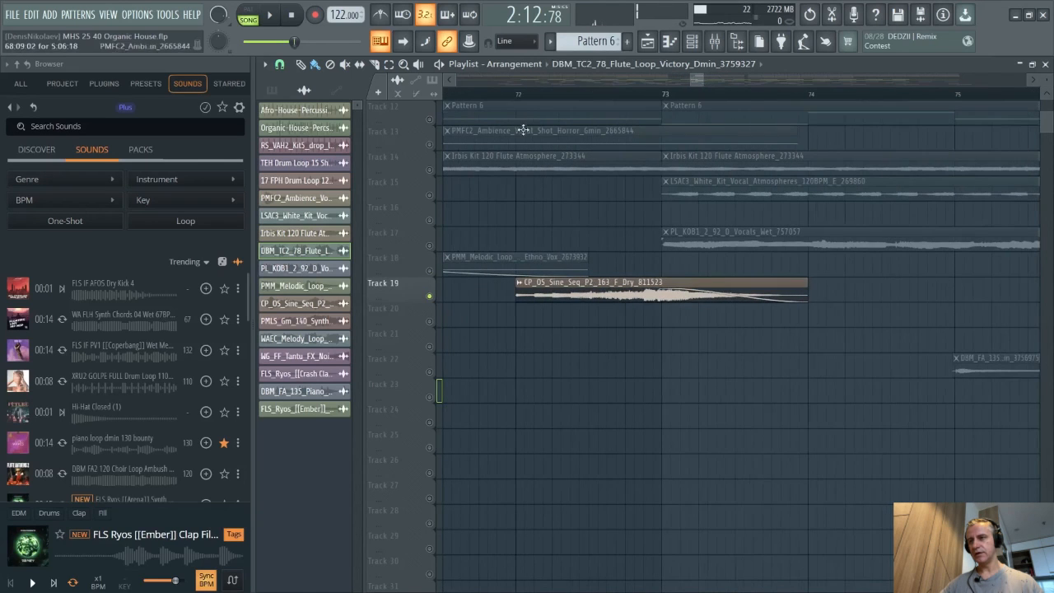
click(519, 93)
scroll(519, 93, down, 1)
key(space)
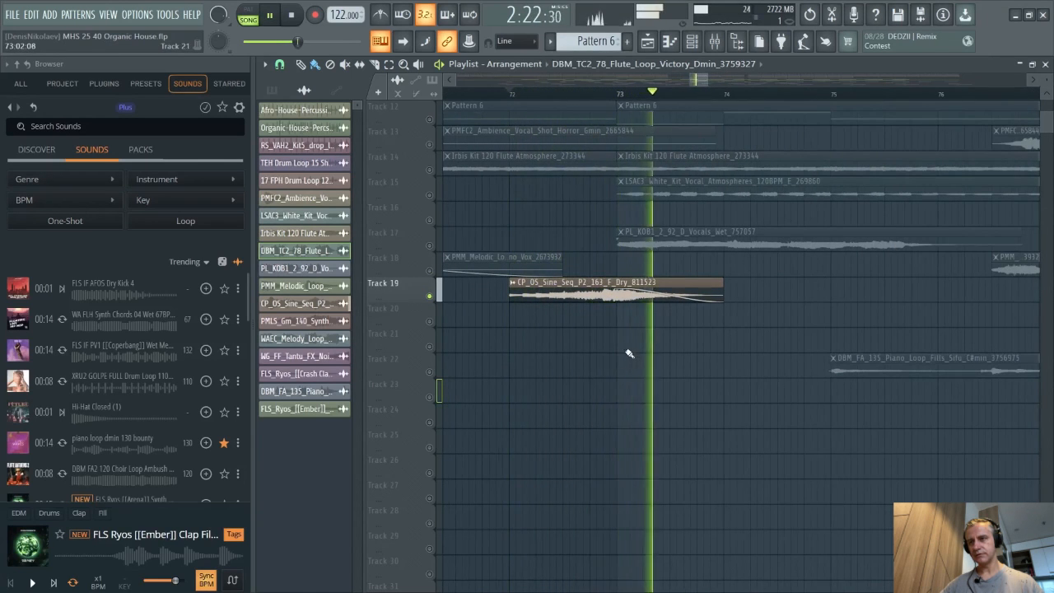
- Stop playback, solo Track 20, and play its synth lead loop from about bar 59
scroll(617, 346, down, 4)
key(space)
right_click(430, 321)
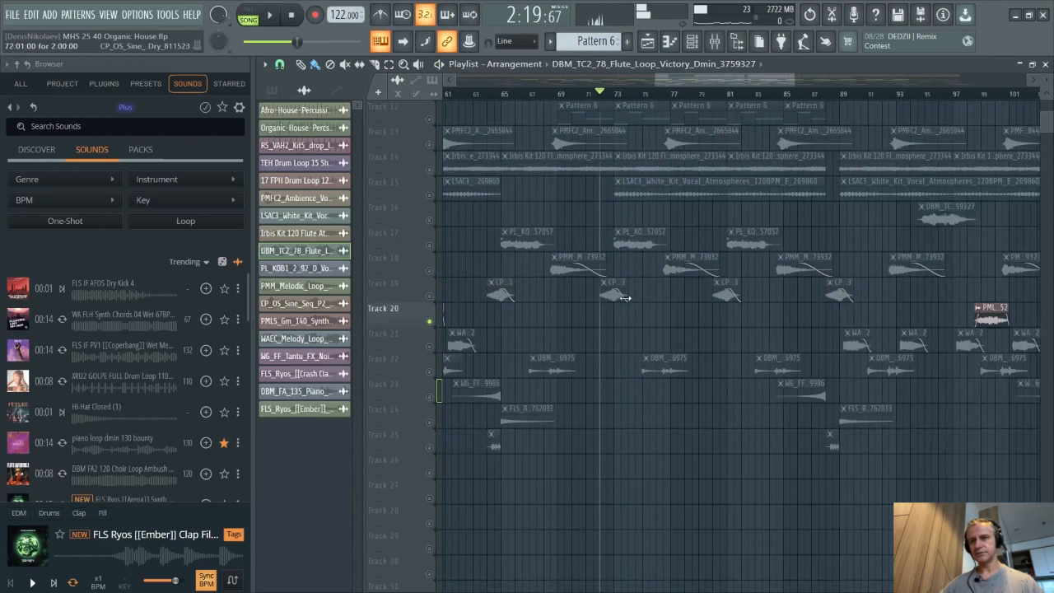
scroll(631, 300, down, 3)
scroll(544, 310, up, 8)
scroll(473, 261, up, 1)
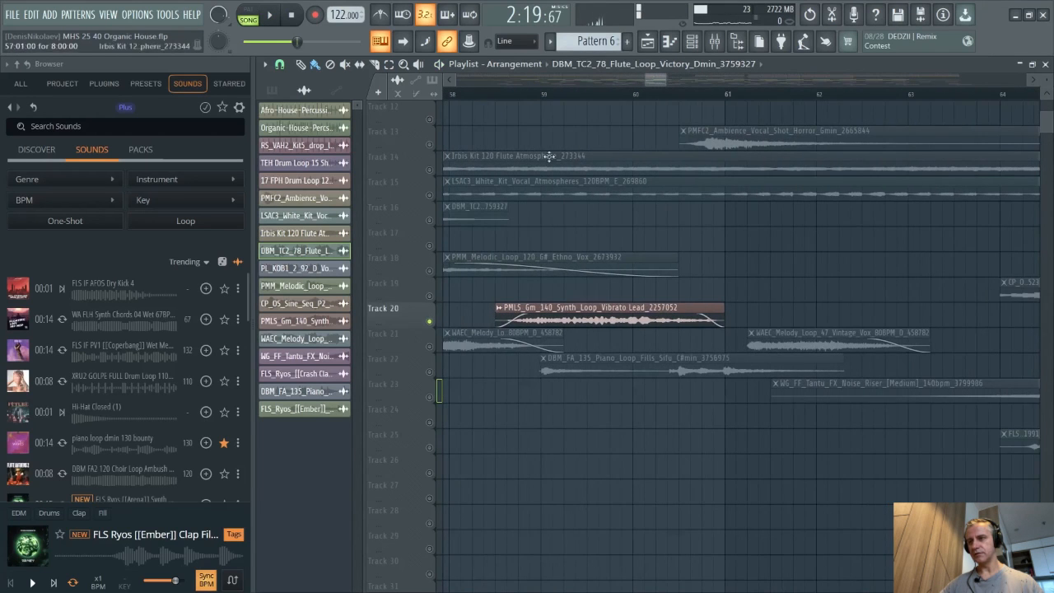
click(512, 93)
key(space)
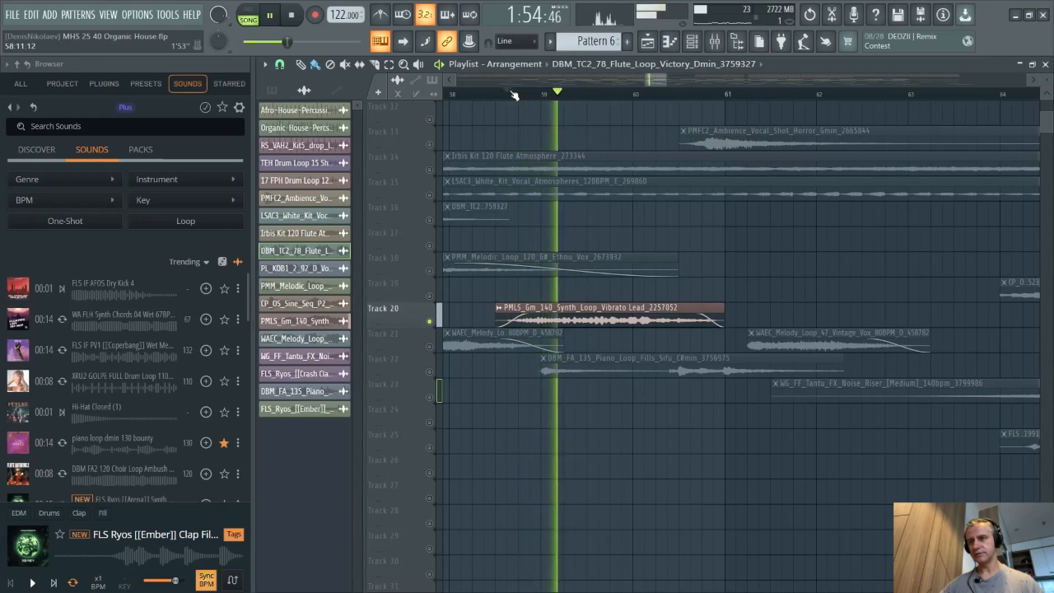
- Stop playback, solo Track 21, and play its melody loops from about bar 49
scroll(473, 214, down, 3)
key(space)
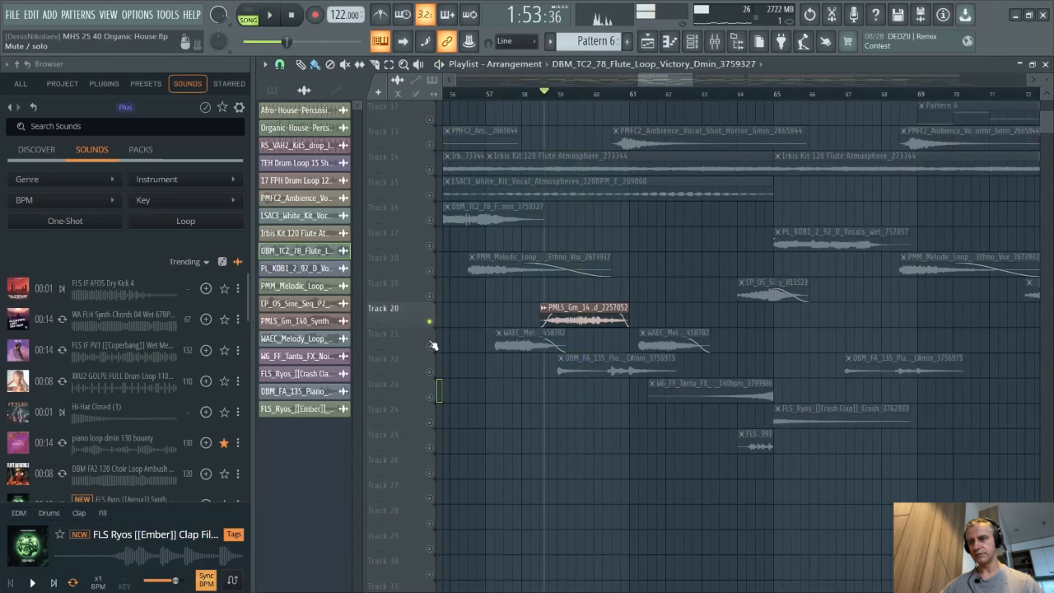
right_click(429, 347)
scroll(461, 350, left, 6)
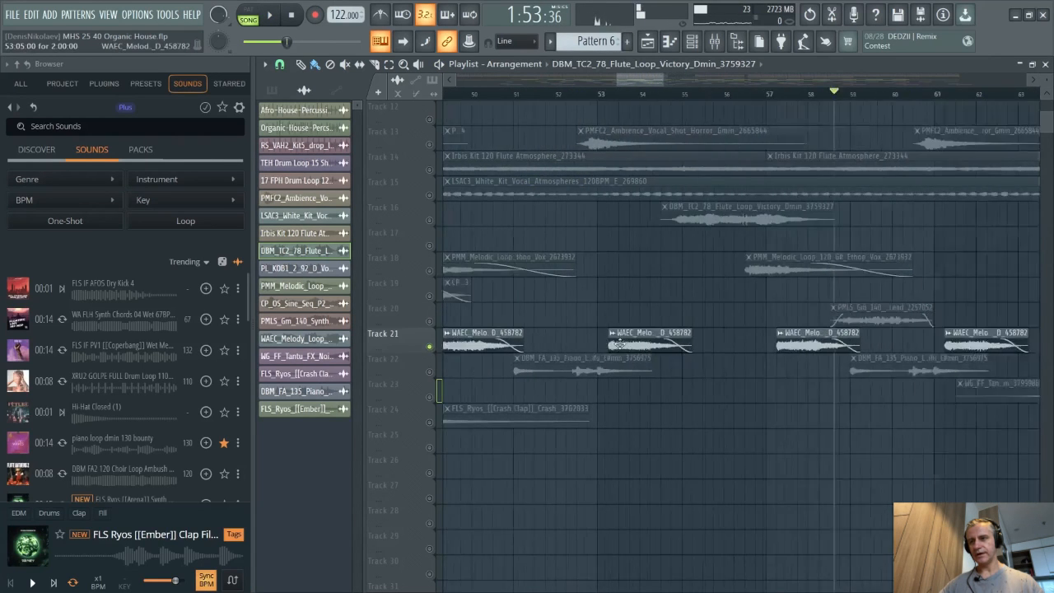
scroll(468, 199, up, 2)
click(475, 93)
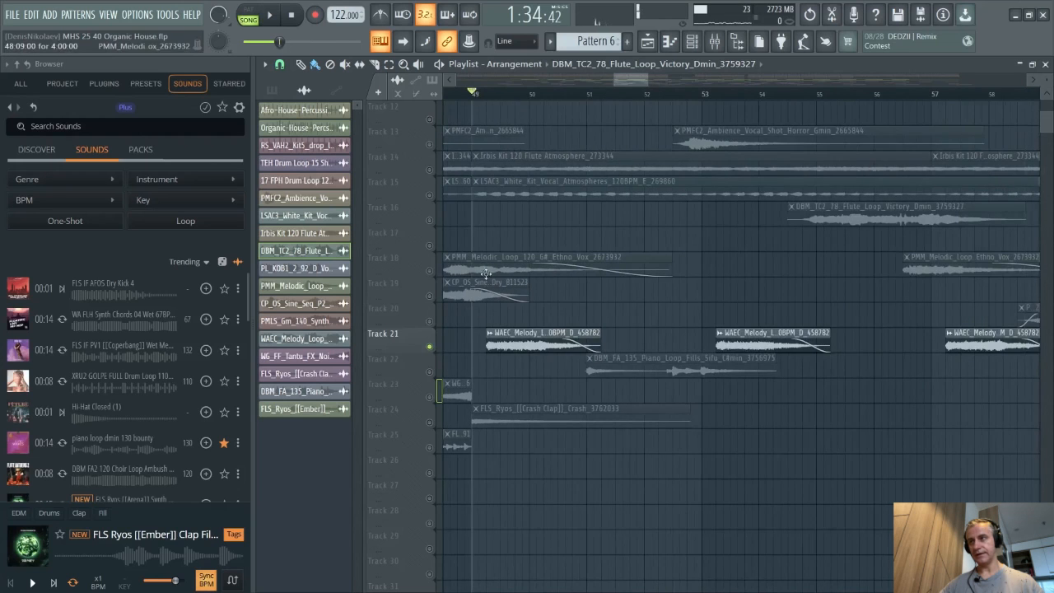
scroll(494, 294, up, 2)
key(space)
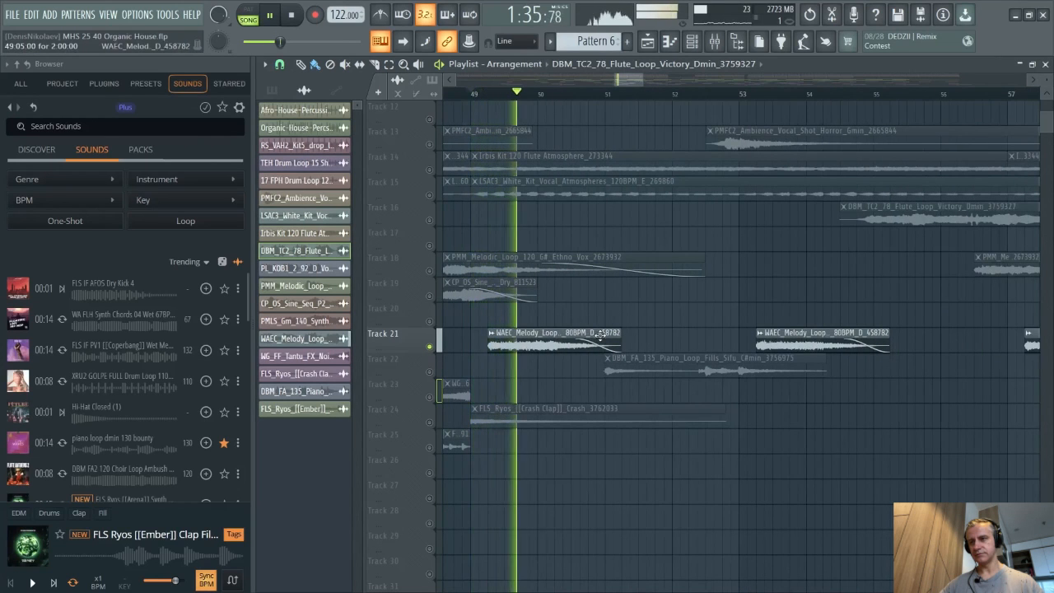
- Jump playback to bar 53, stop, and open the WAEC_Melody_Loop_47_Vintage_Vox clip's settings
click(739, 97)
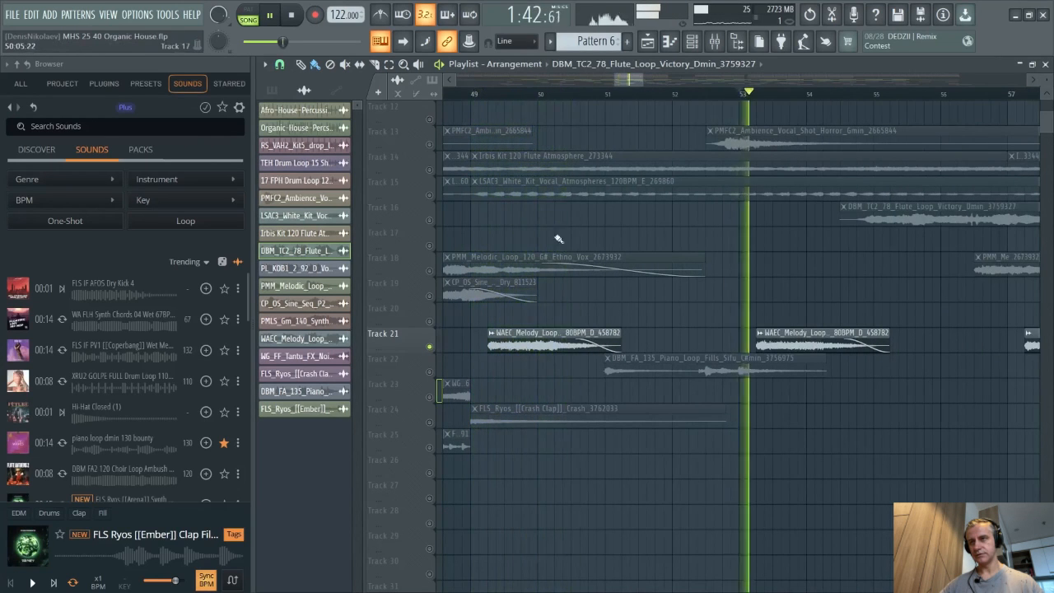
scroll(682, 360, down, 5)
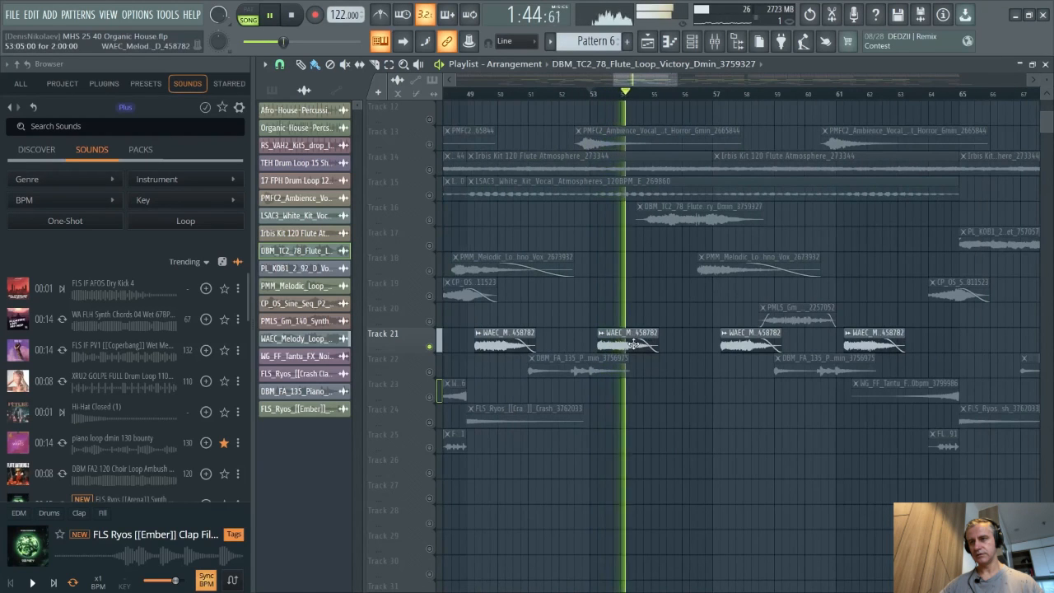
key(space)
double_click(650, 344)
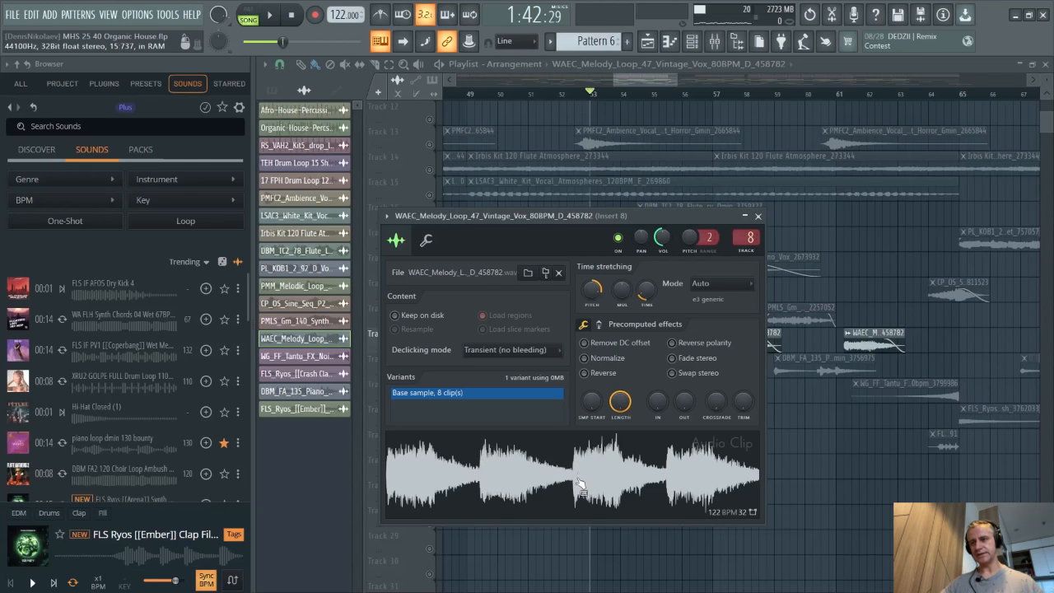
- Close the clip settings, solo Track 22, and play its piano loop from about bar 51, then stop
key(Escape)
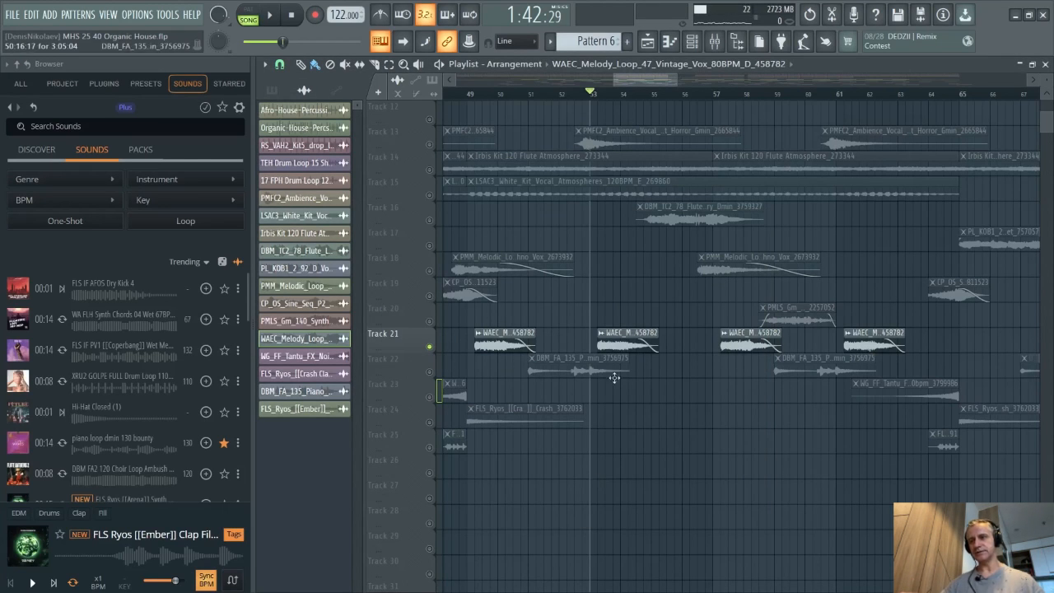
right_click(430, 373)
scroll(430, 375, up, 2)
scroll(431, 376, down, 3)
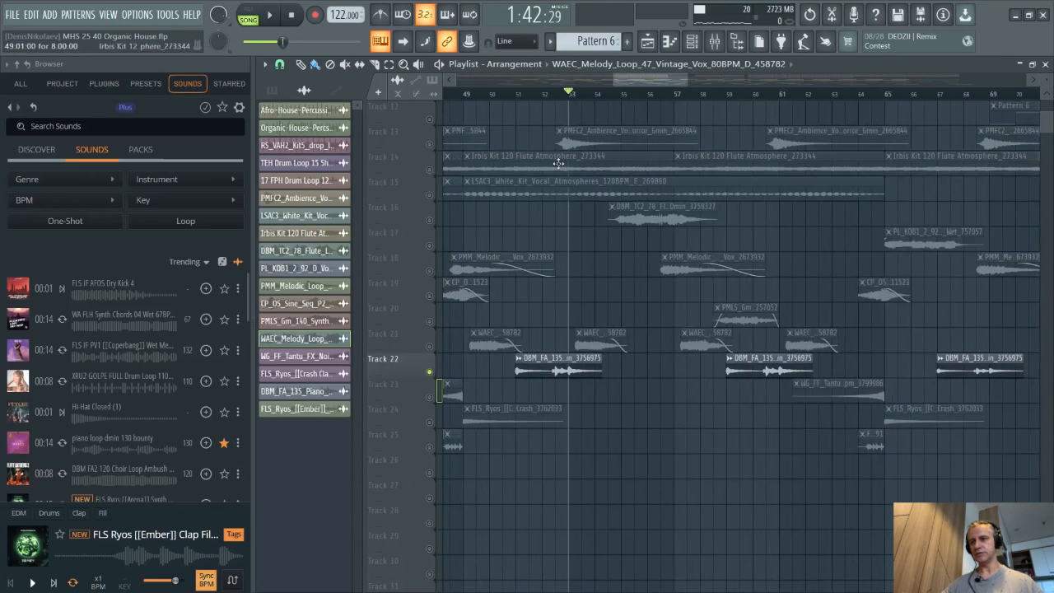
click(519, 96)
scroll(519, 96, up, 2)
key(space)
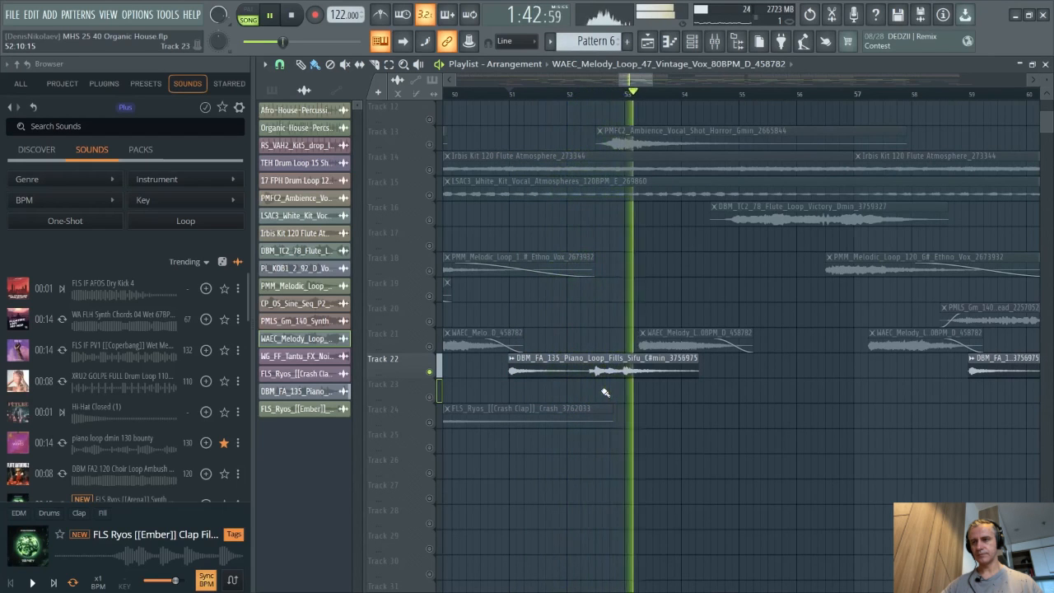
scroll(576, 398, down, 3)
scroll(576, 399, down, 2)
key(space)
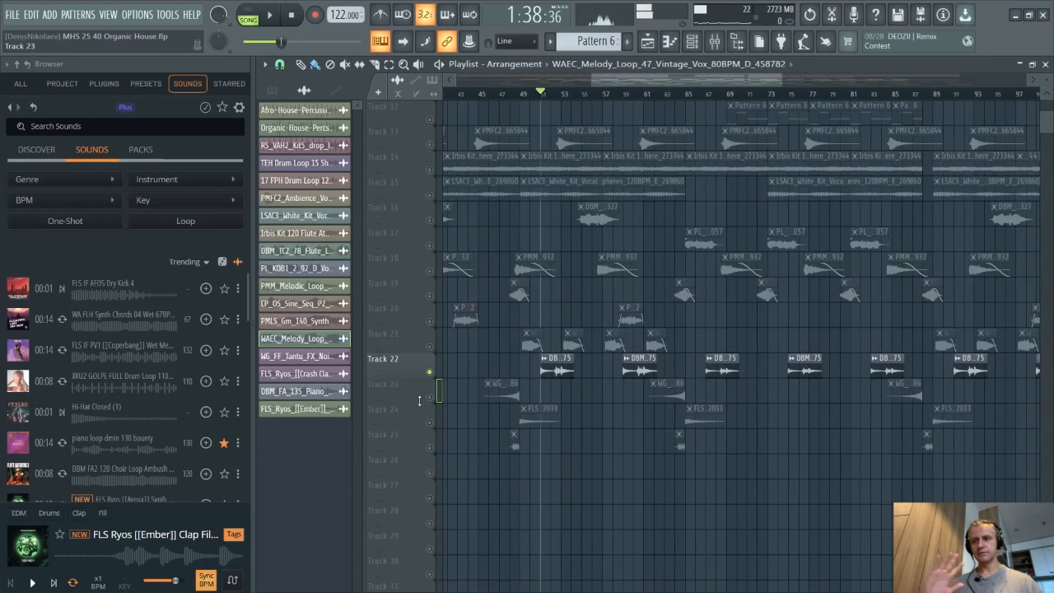
- Solo Tracks 23 and 24 and play their FX and crash loops from about bar 48, then stop
click(436, 399)
scroll(444, 407, up, 3)
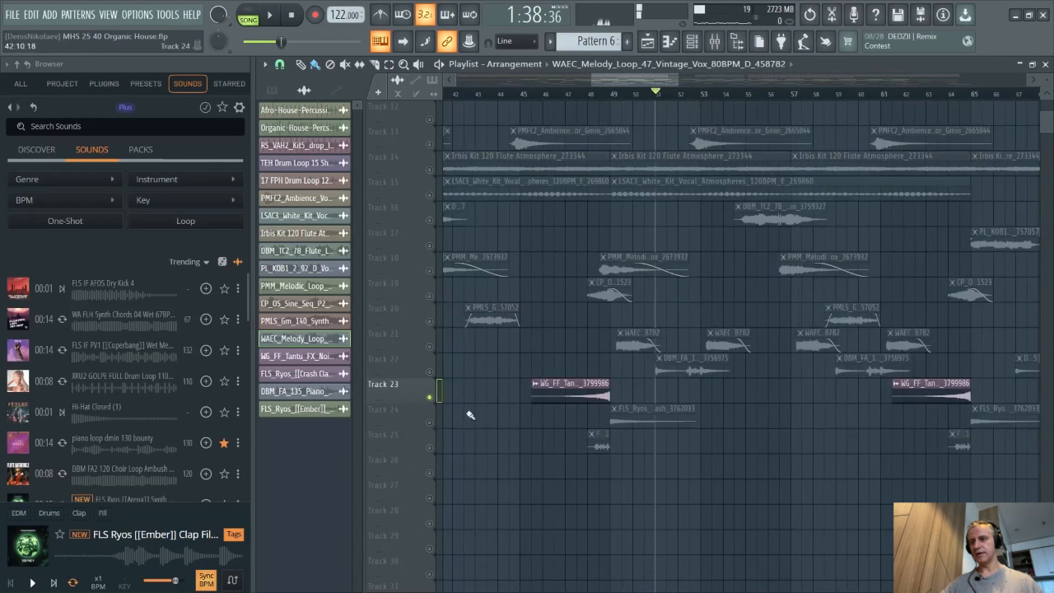
click(429, 422)
scroll(583, 140, up, 3)
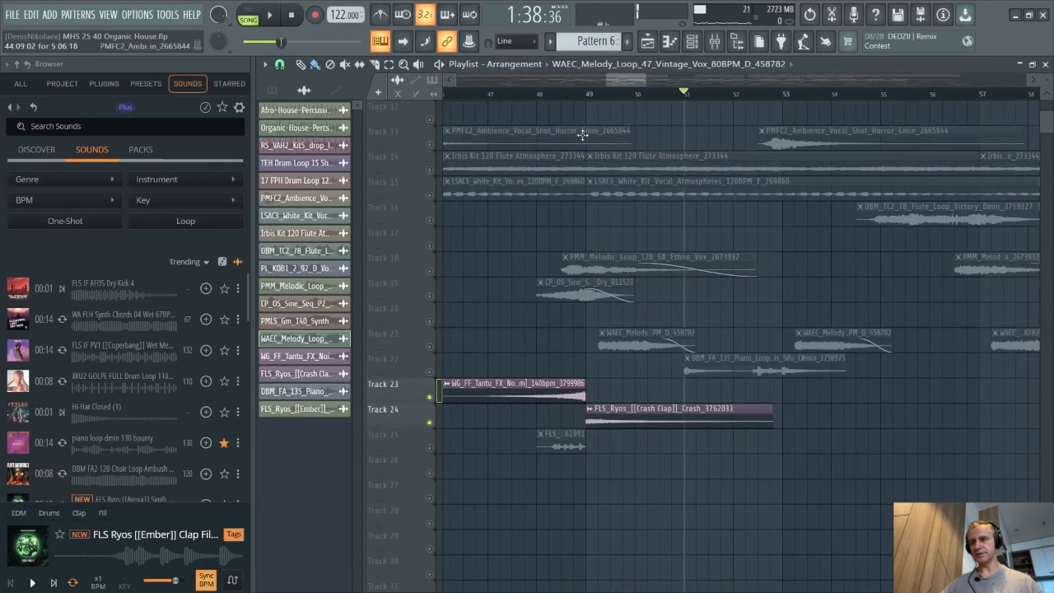
click(540, 93)
key(space)
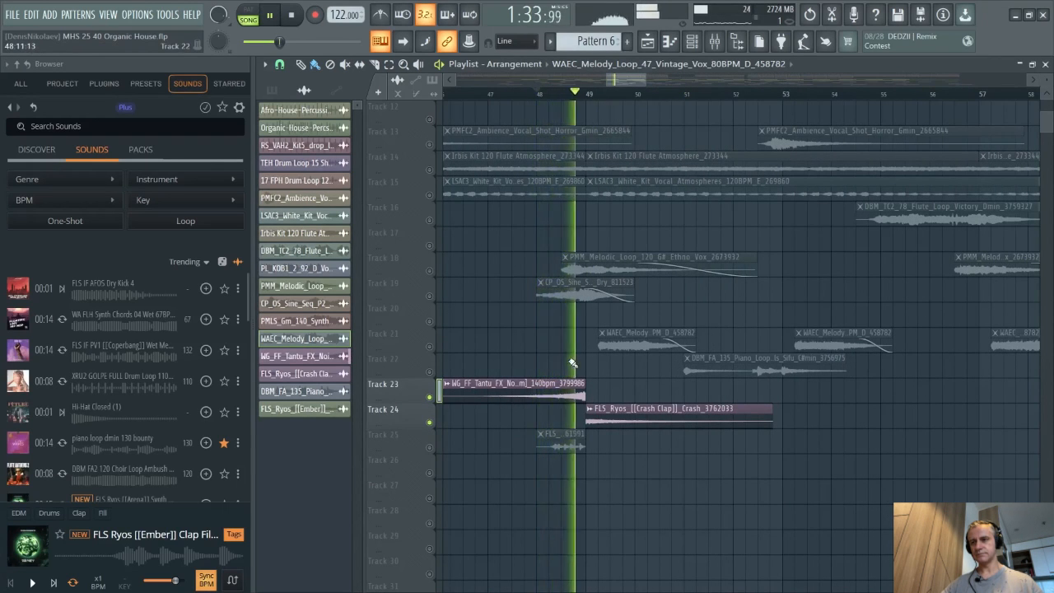
key(space)
scroll(465, 433, down, 3)
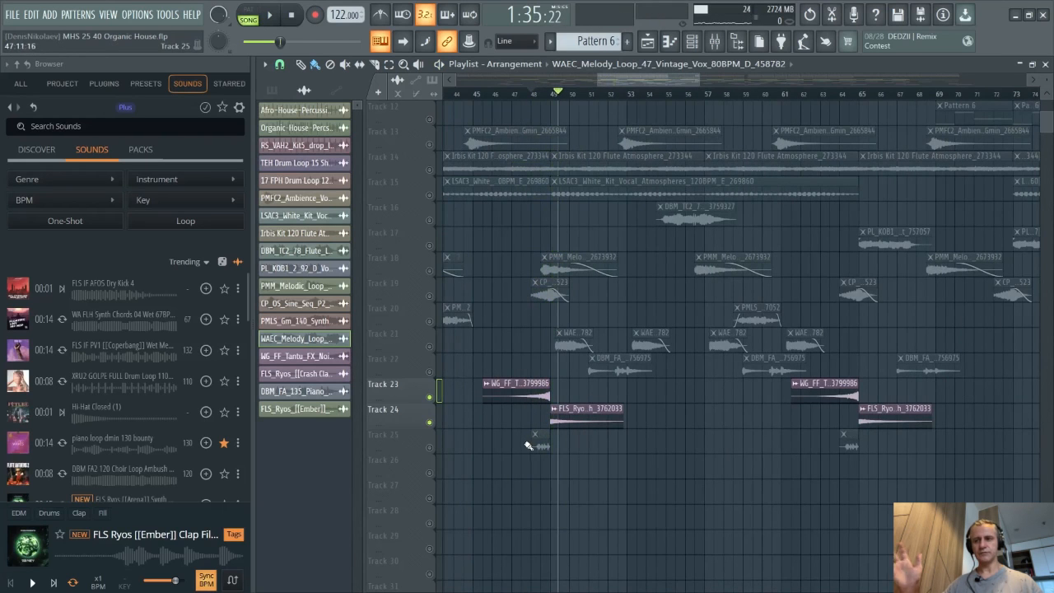
- Solo Track 25 and play its loop from about bar 48, then stop playback
right_click(430, 447)
click(531, 94)
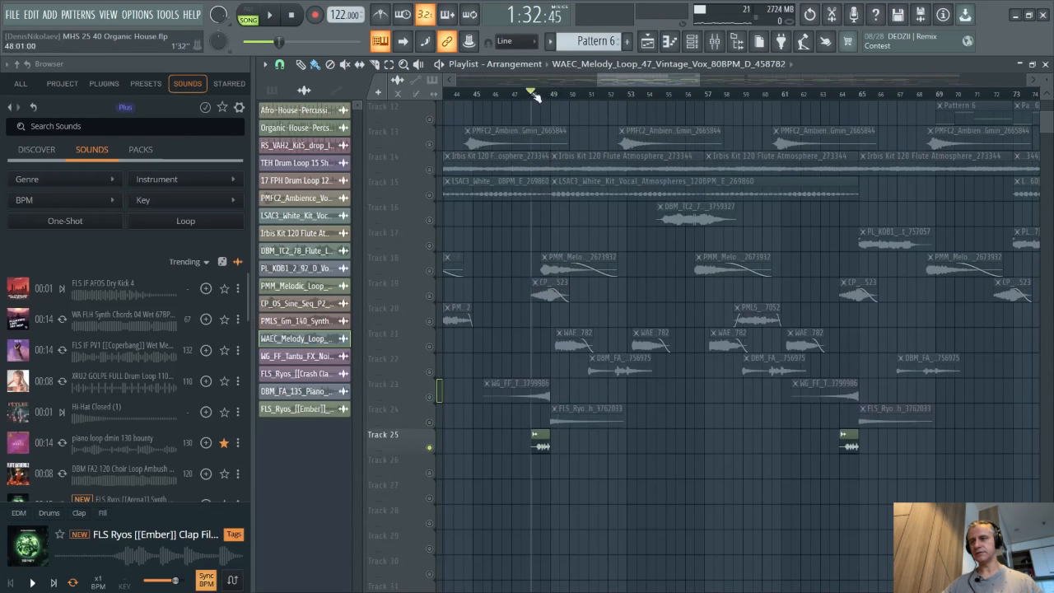
scroll(559, 476, up, 3)
scroll(559, 480, down, 4)
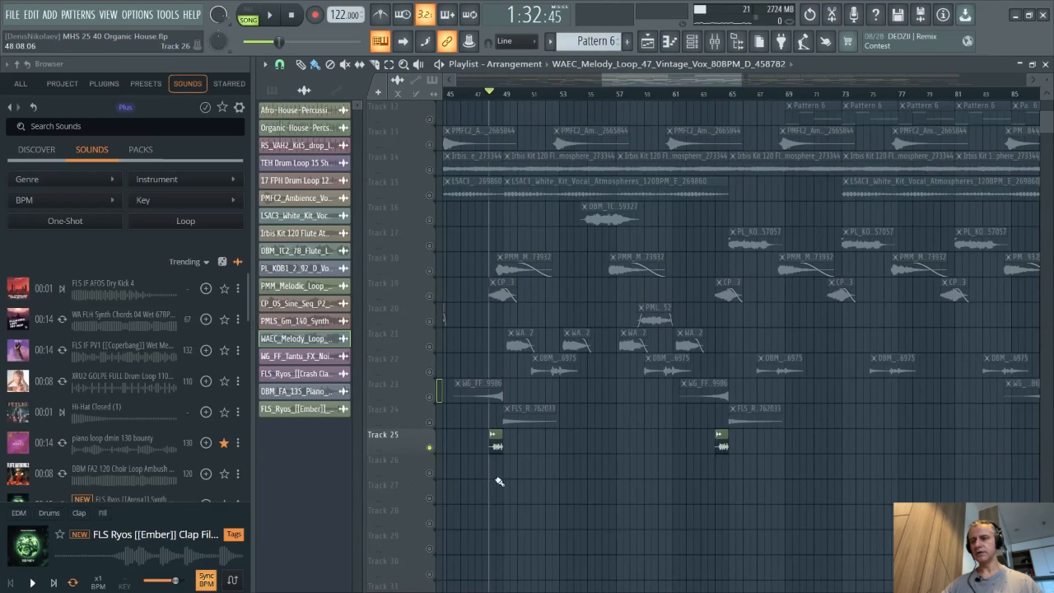
scroll(499, 445, down, 5)
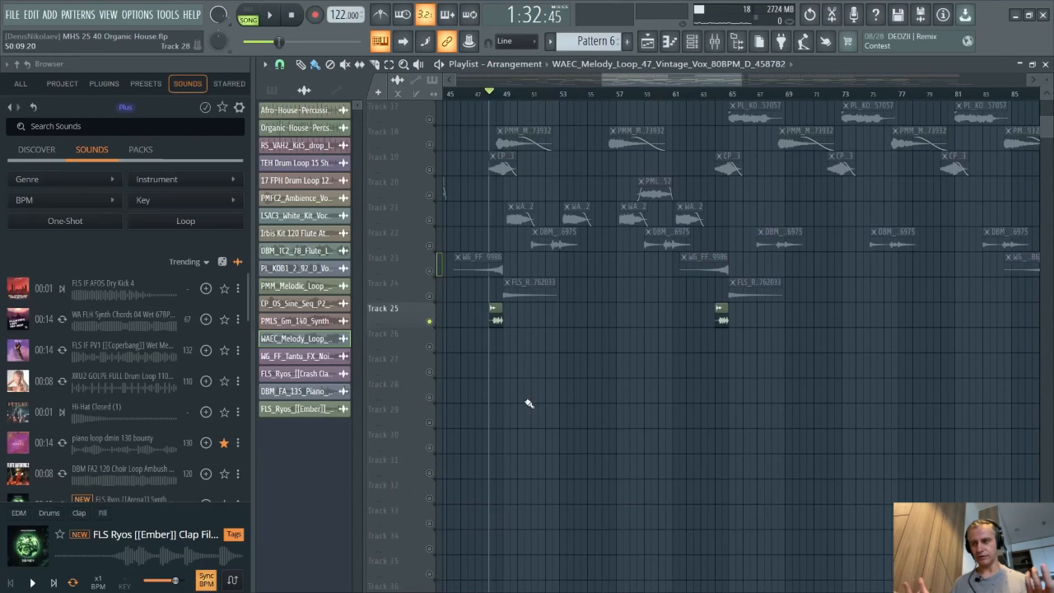
key(space)
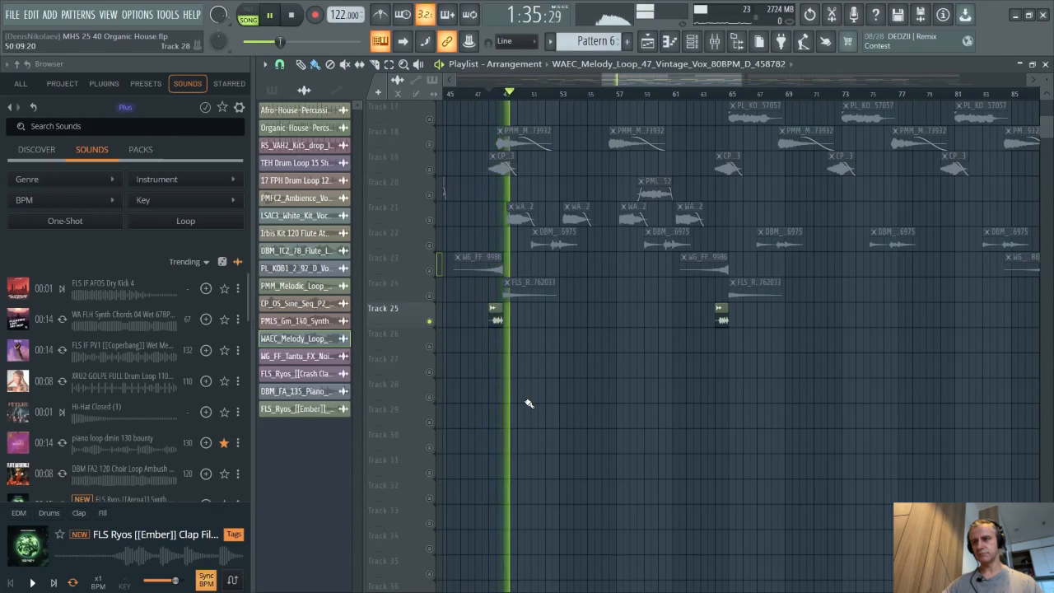
key(space)
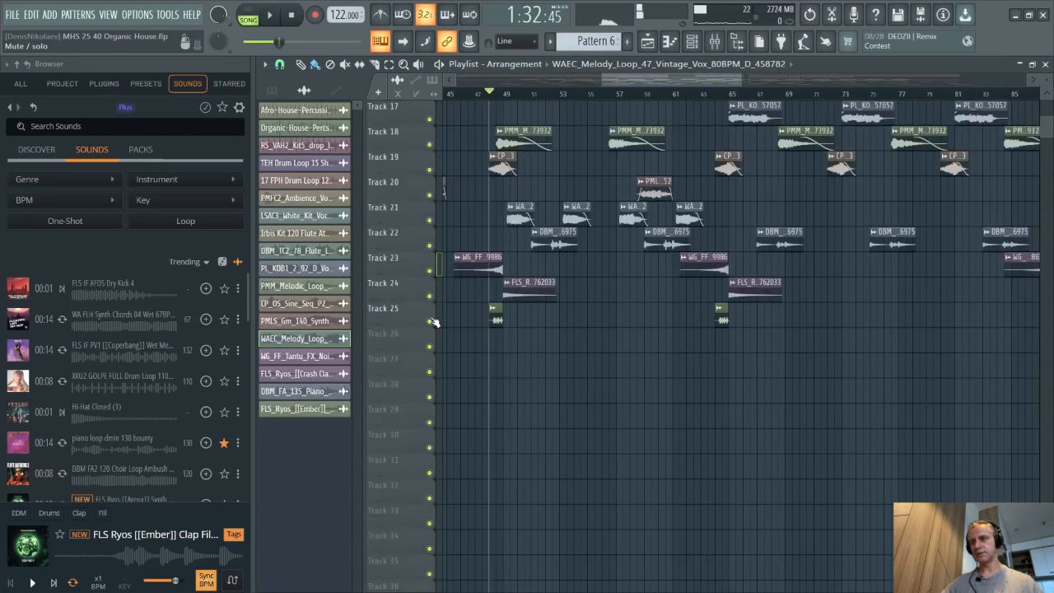
- Unsolo Track 25 so all tracks play again
right_click(431, 321)
right_click(431, 321)
scroll(643, 423, down, 3)
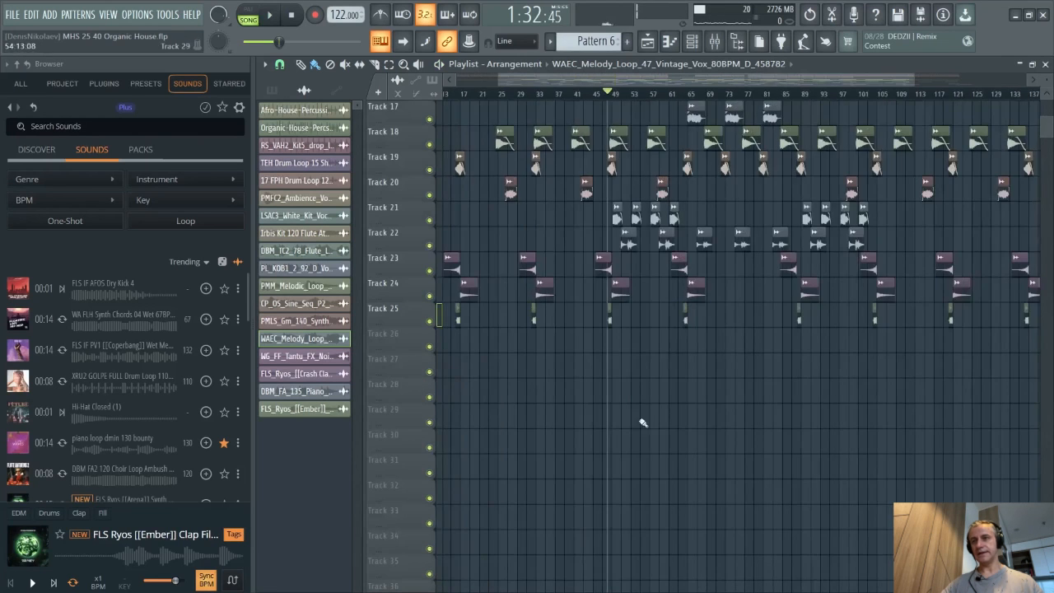
scroll(671, 423, up, 4)
scroll(670, 423, up, 4)
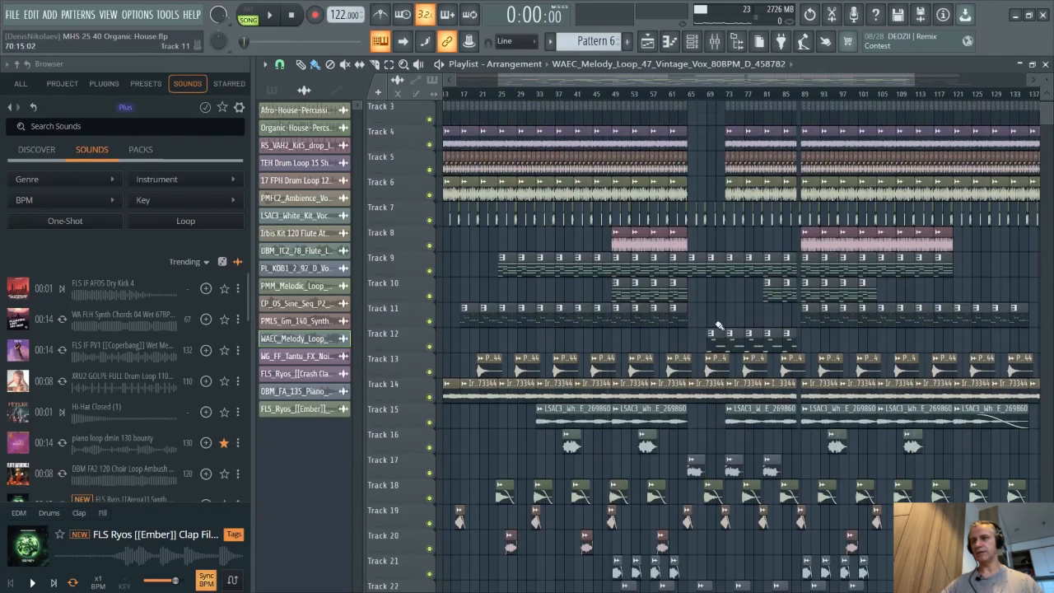
- Scroll and zoom through the whole arrangement to review all tracks together
scroll(729, 345, up, 1)
scroll(449, 368, up, 4)
scroll(747, 357, down, 4)
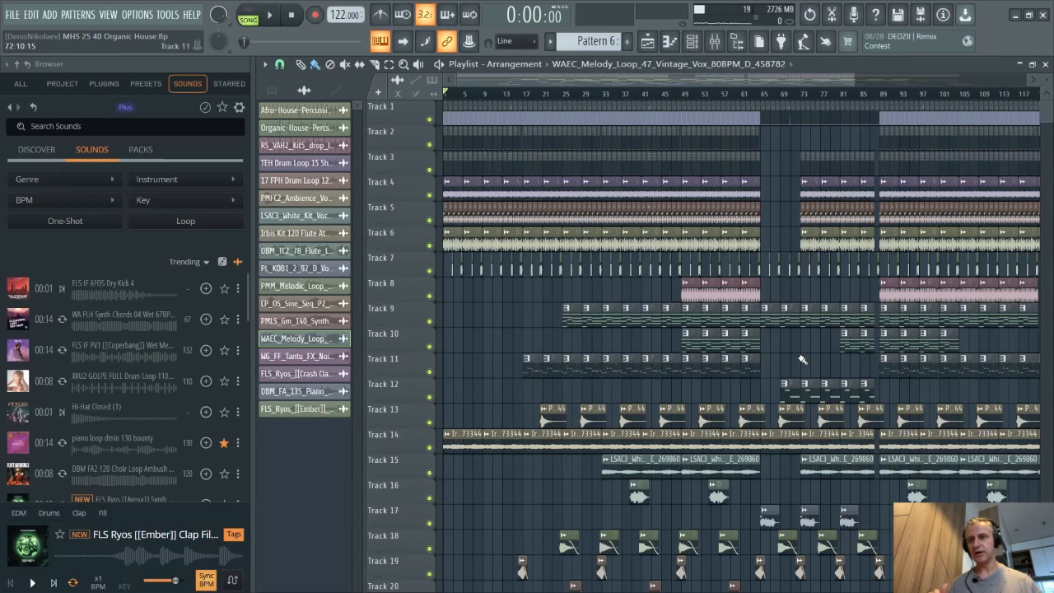
scroll(820, 379, down, 5)
scroll(832, 418, up, 3)
scroll(573, 433, down, 3)
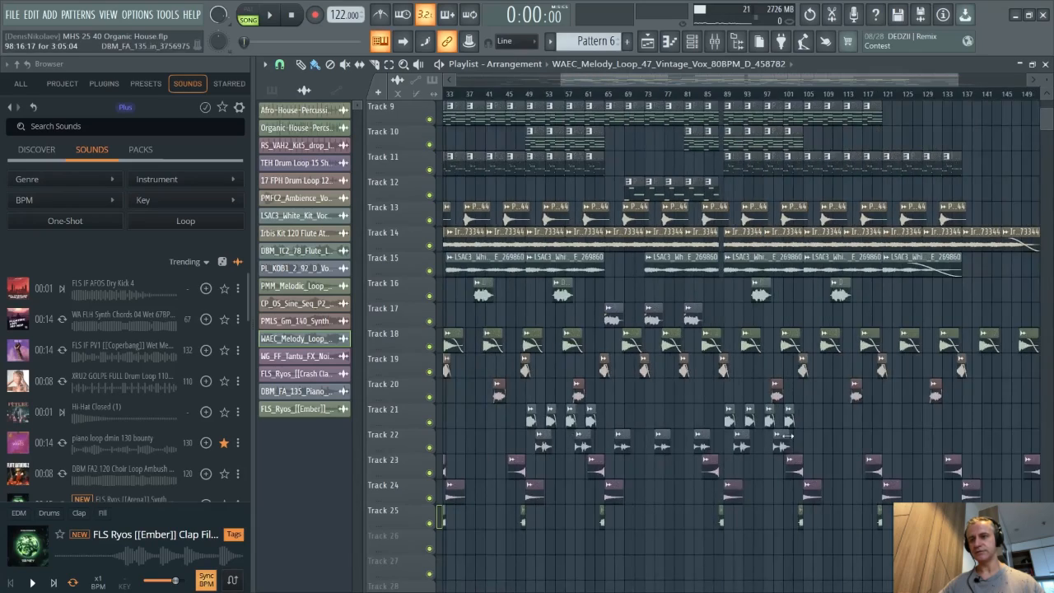
scroll(693, 431, up, 3)
scroll(692, 427, up, 1)
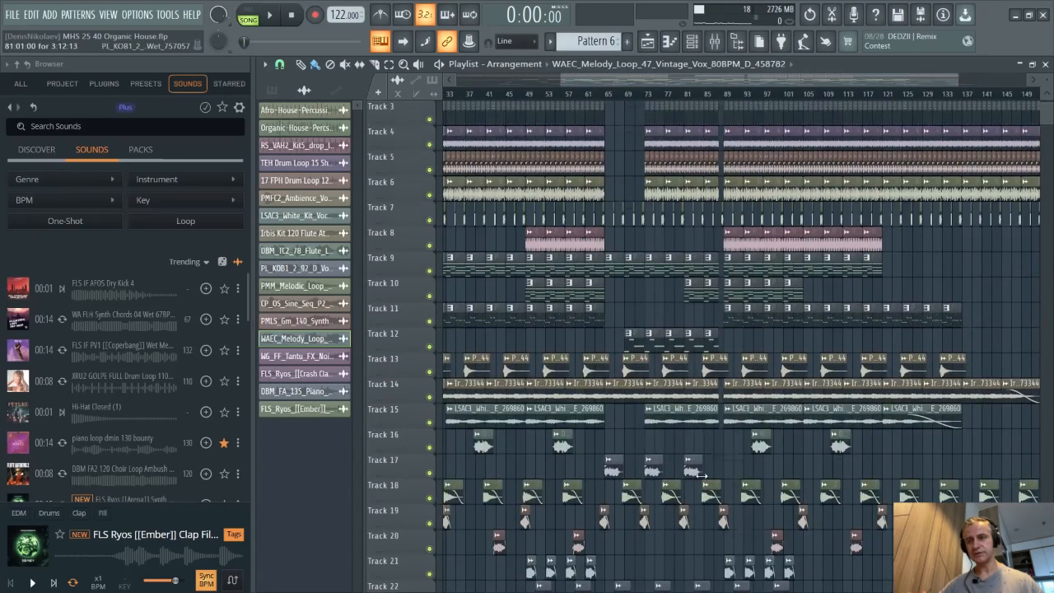
scroll(815, 444, up, 2)
scroll(782, 420, up, 2)
- Save the project
key(ctrl+s)
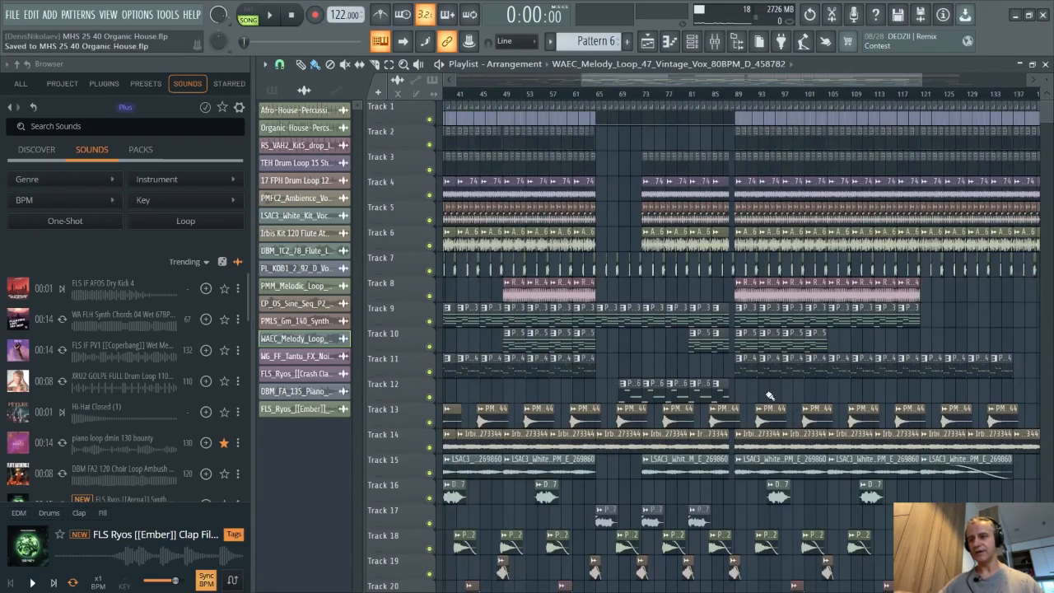
scroll(769, 396, down, 5)
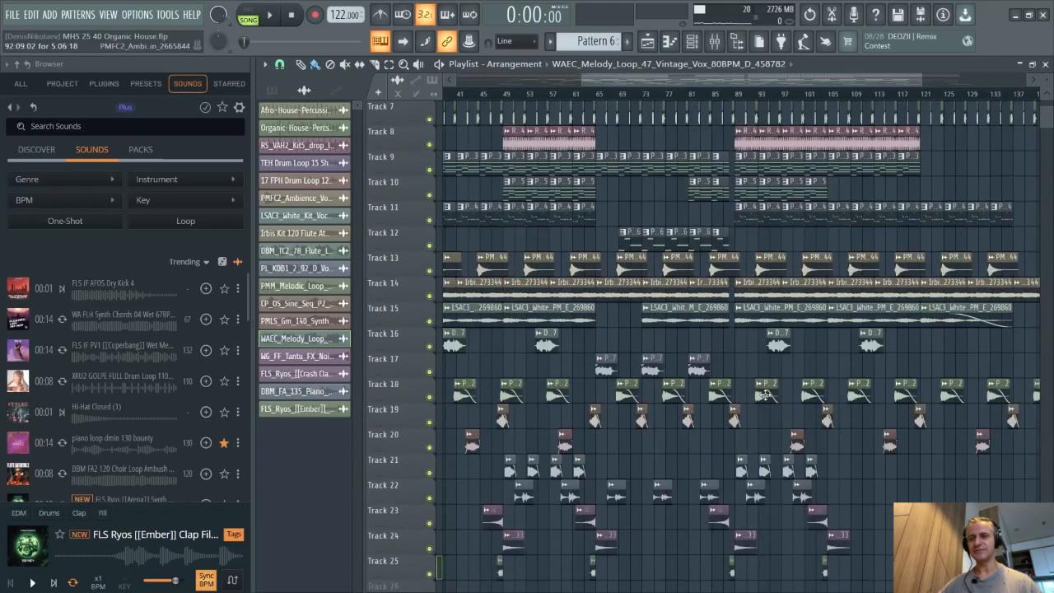
scroll(782, 379, up, 5)
scroll(787, 372, down, 3)
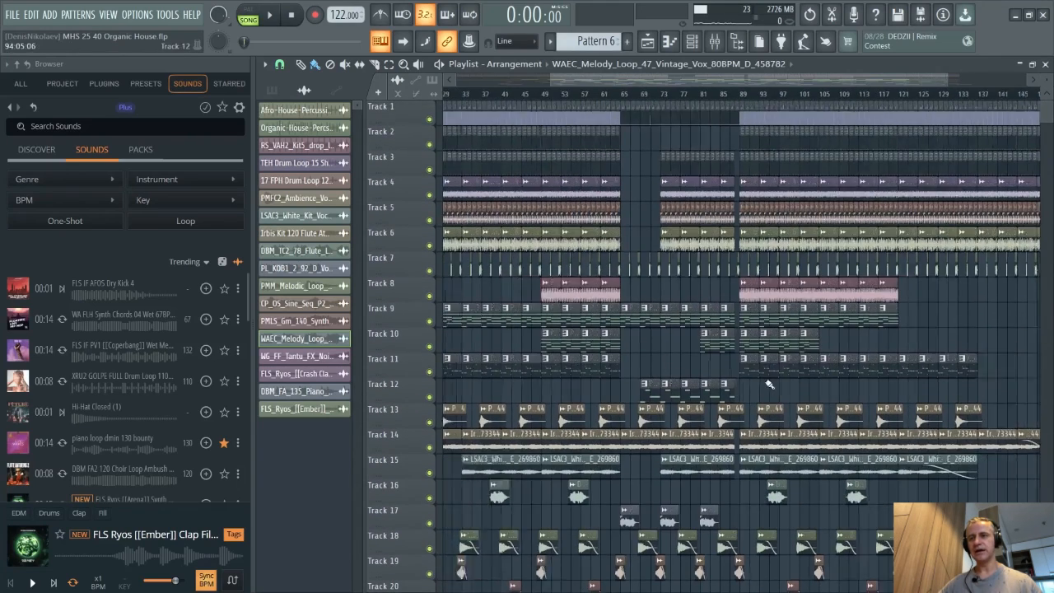